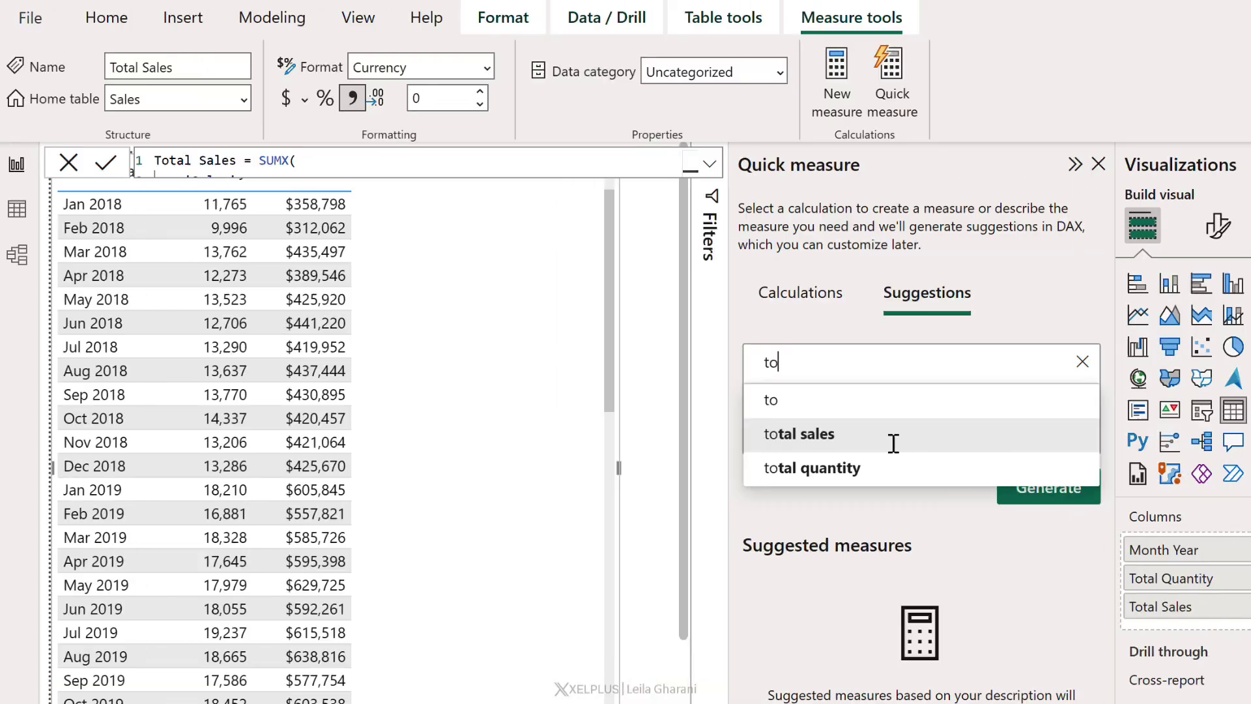
type("onlin")
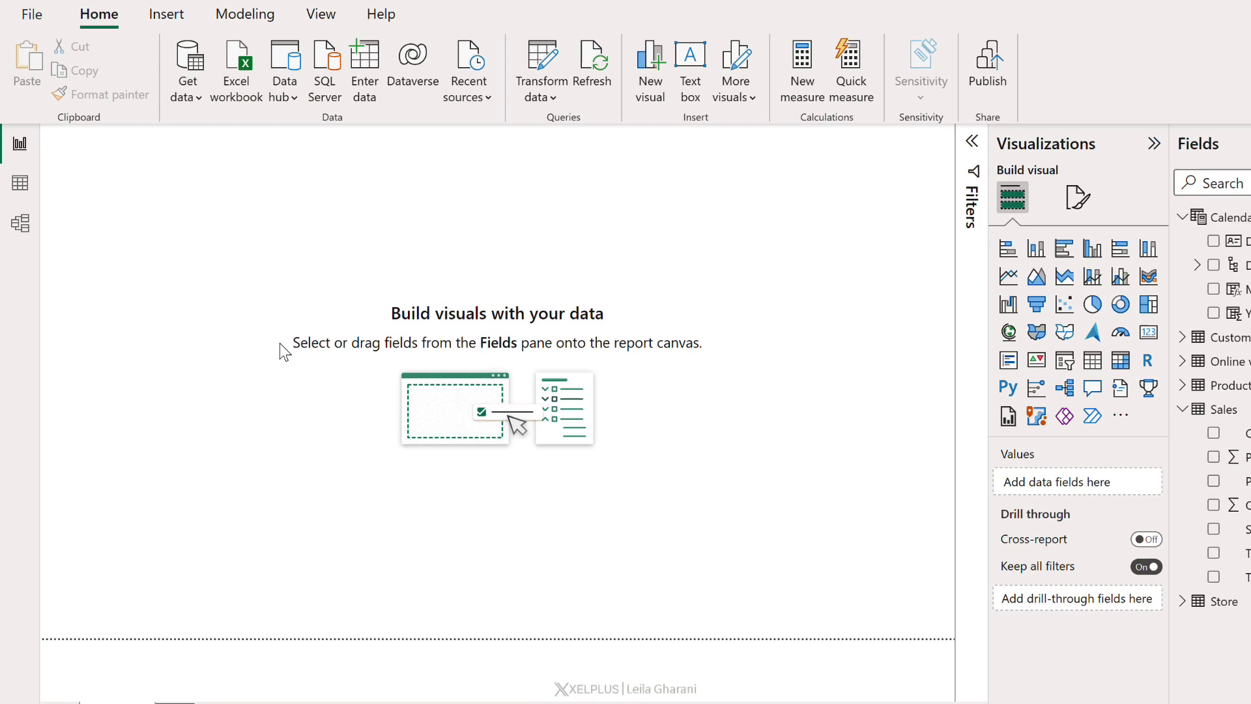
left_click(19, 224)
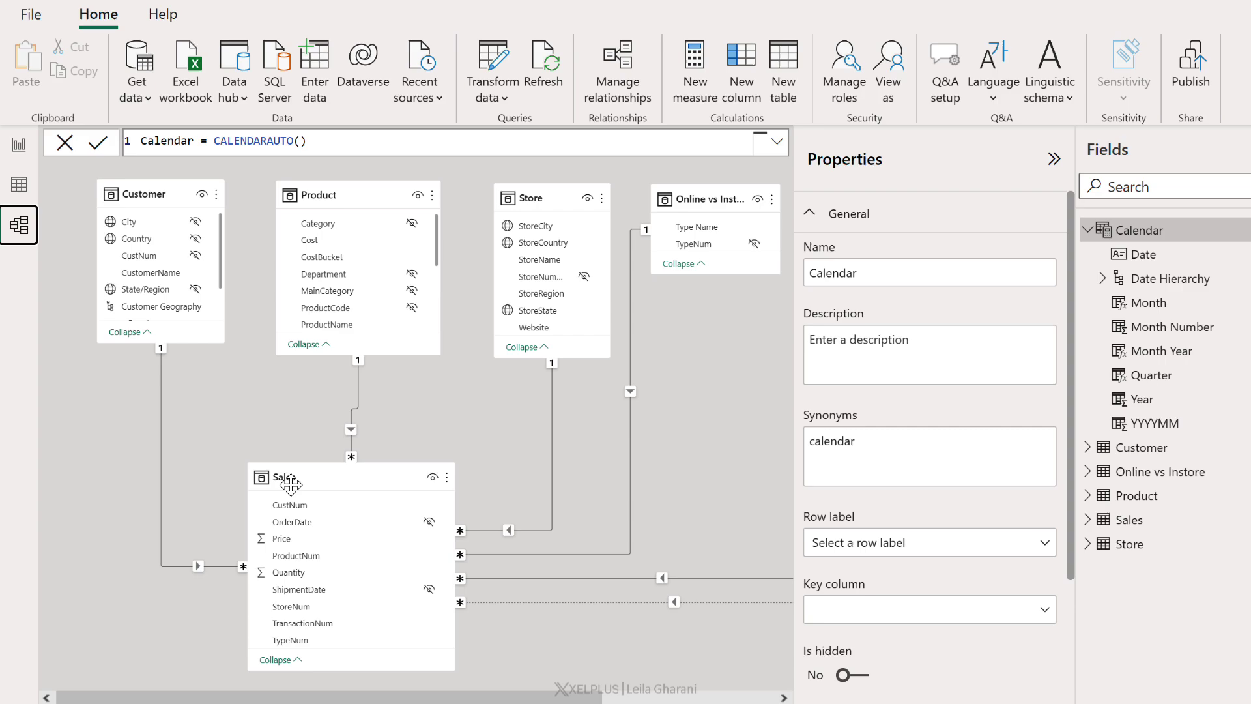
left_click_drag(291, 484, 288, 473)
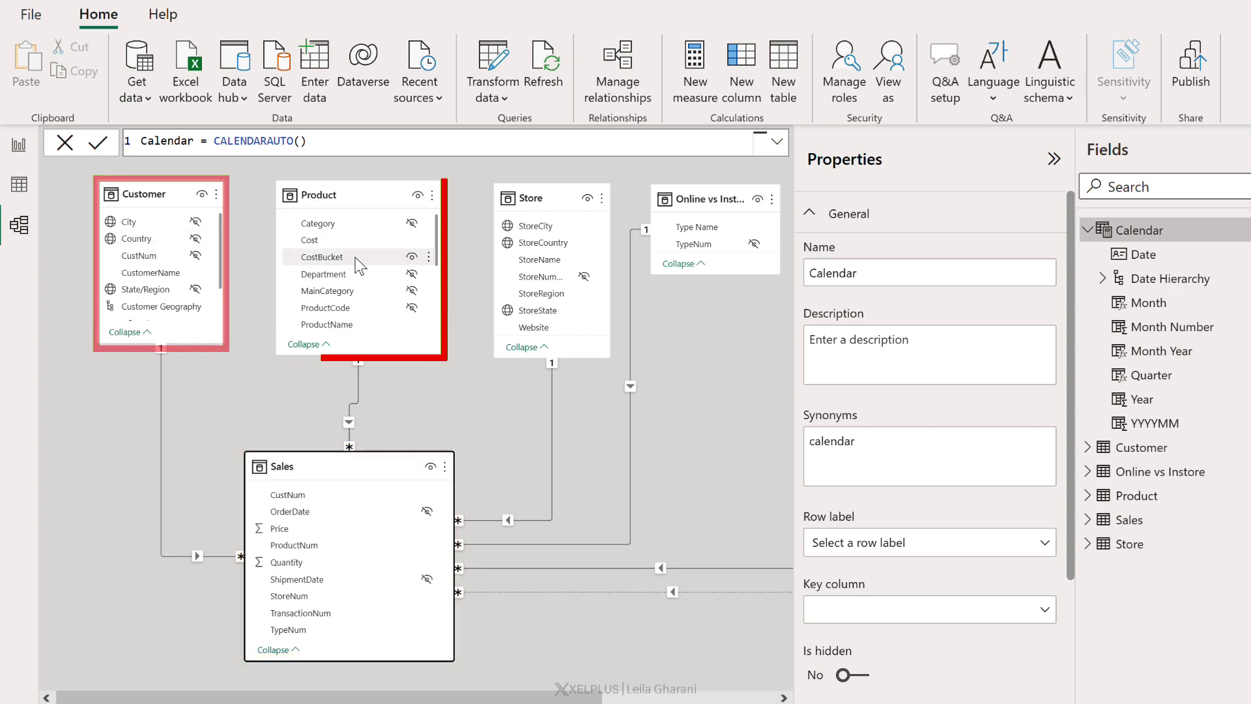
scroll(548, 253, "right", 5)
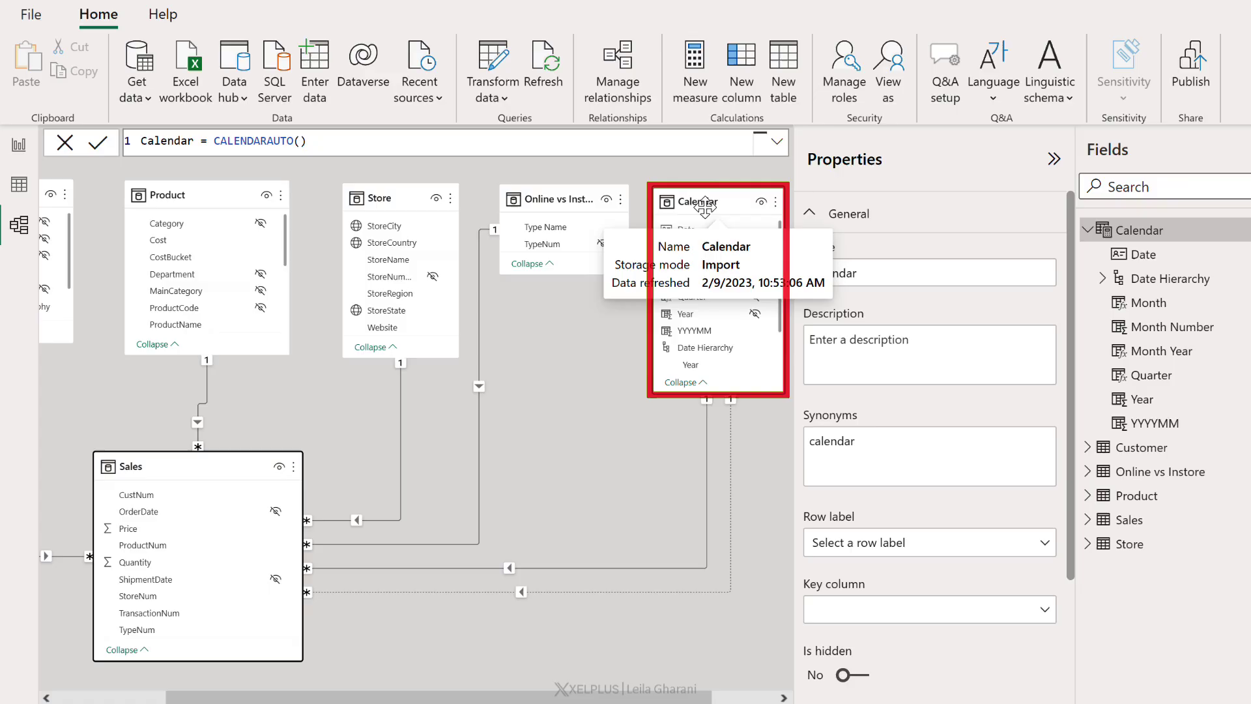
left_click(20, 146)
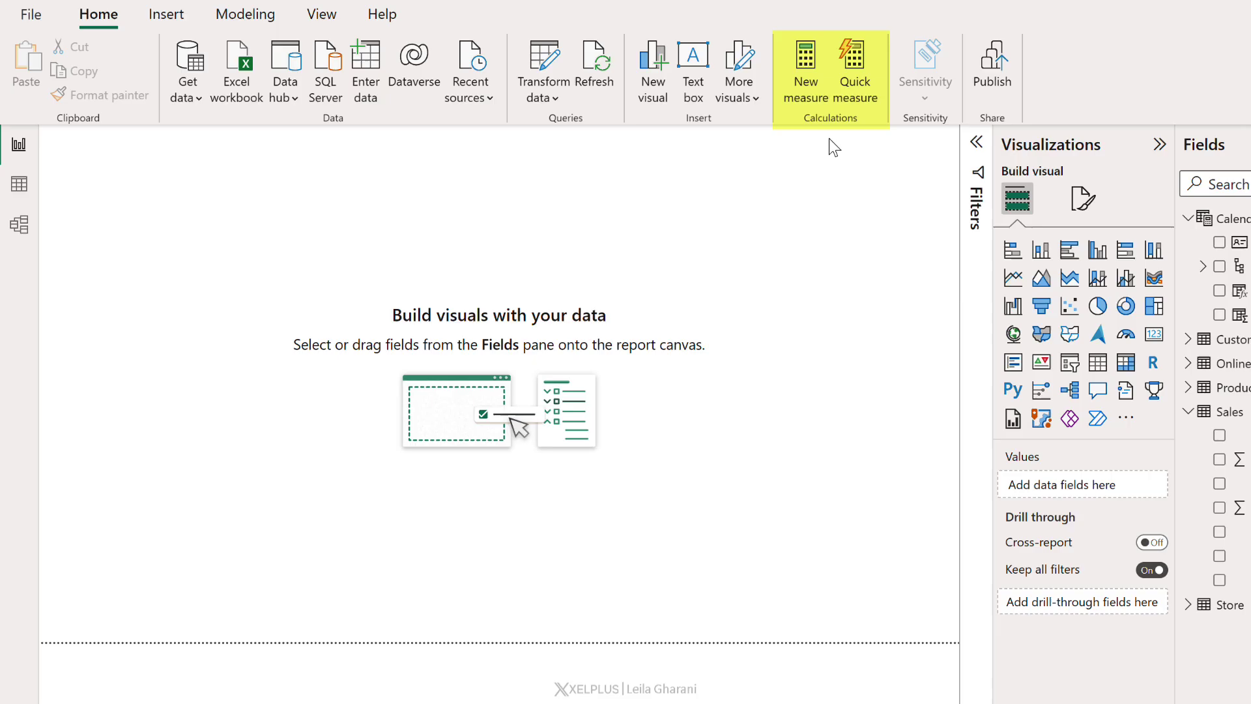
Step: Open the Quick measure pane and enable the Quick measure suggestions preview feature in Options
left_click(850, 93)
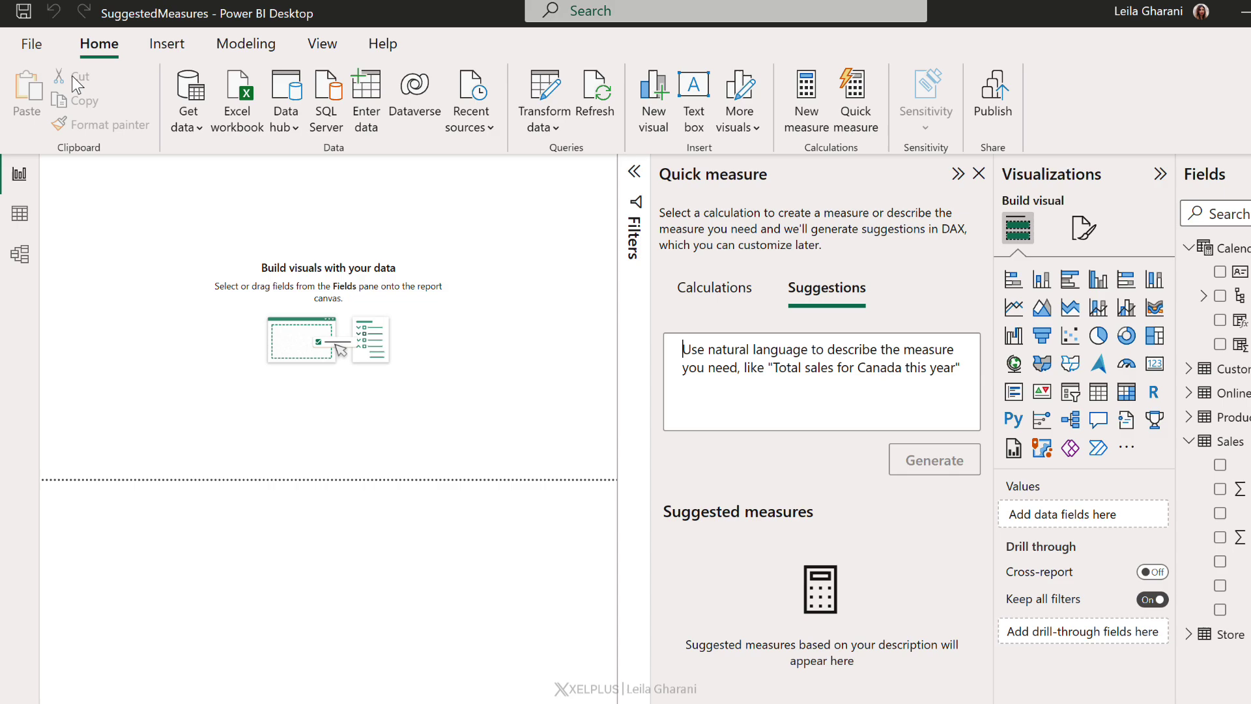
left_click(43, 49)
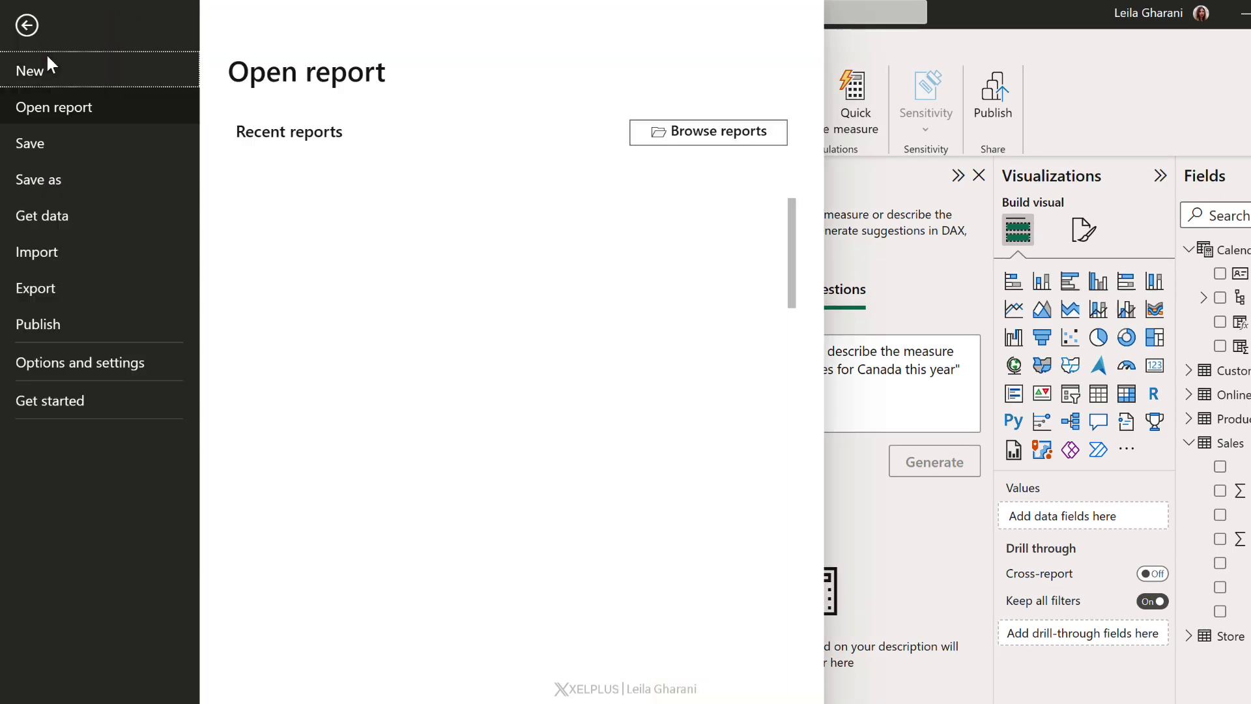
left_click(114, 359)
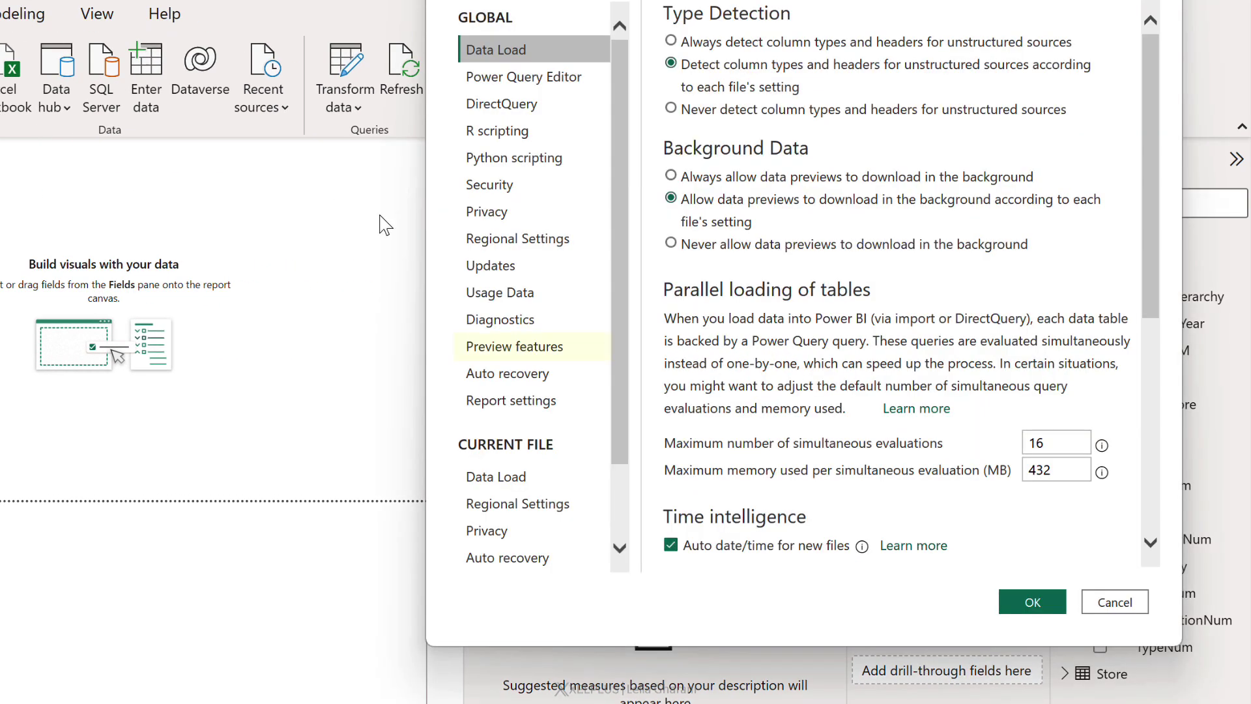
left_click(515, 346)
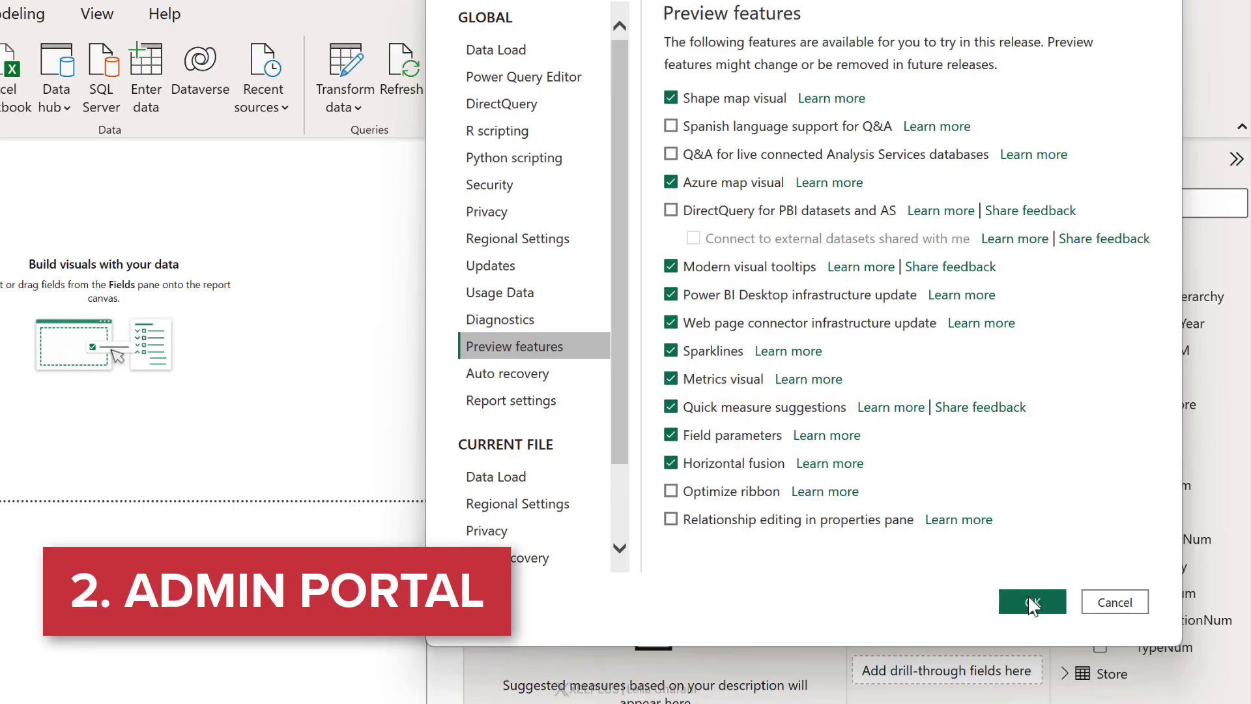
left_click(1032, 602)
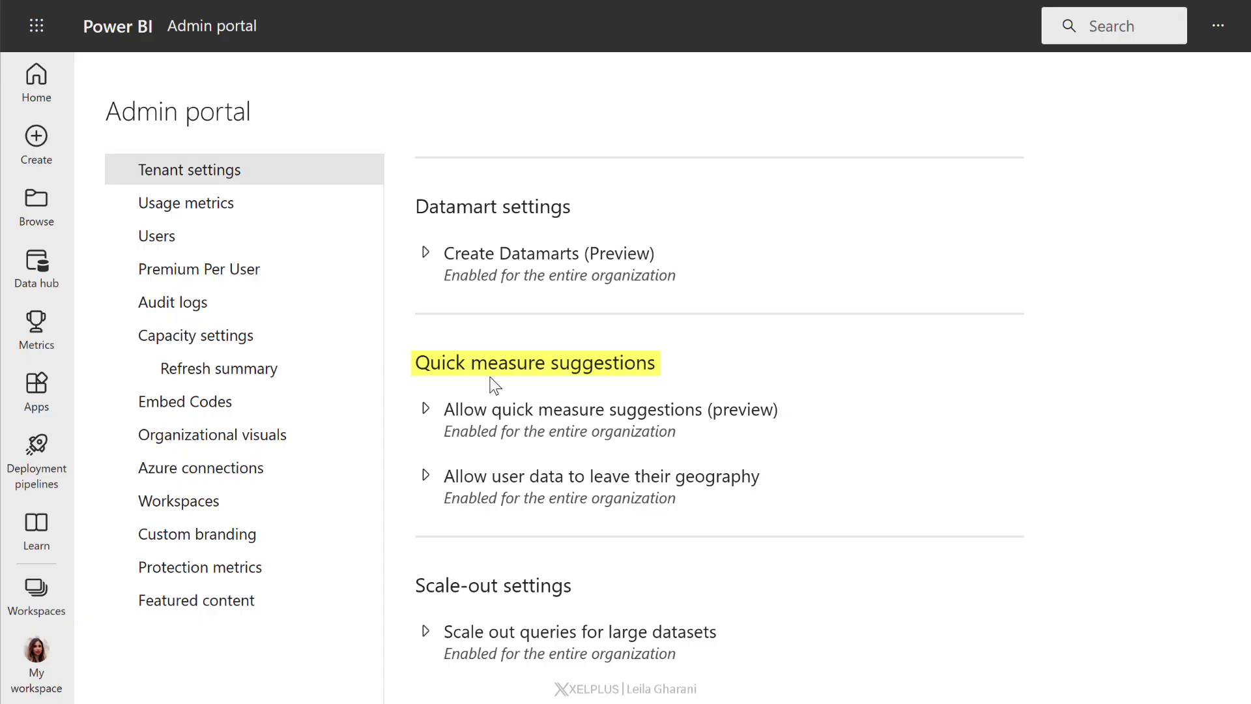
Step: Expand and collapse the quick measure suggestions tenant setting, then expand the data-geography setting
left_click(427, 411)
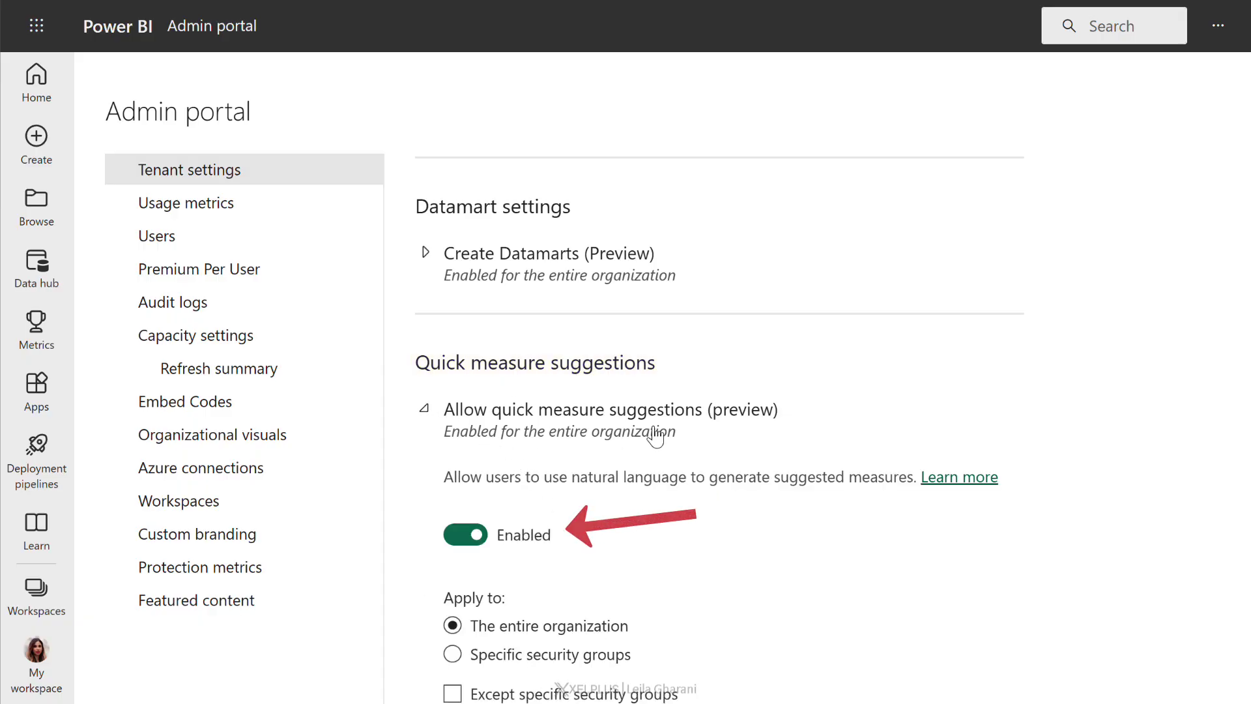
left_click(424, 410)
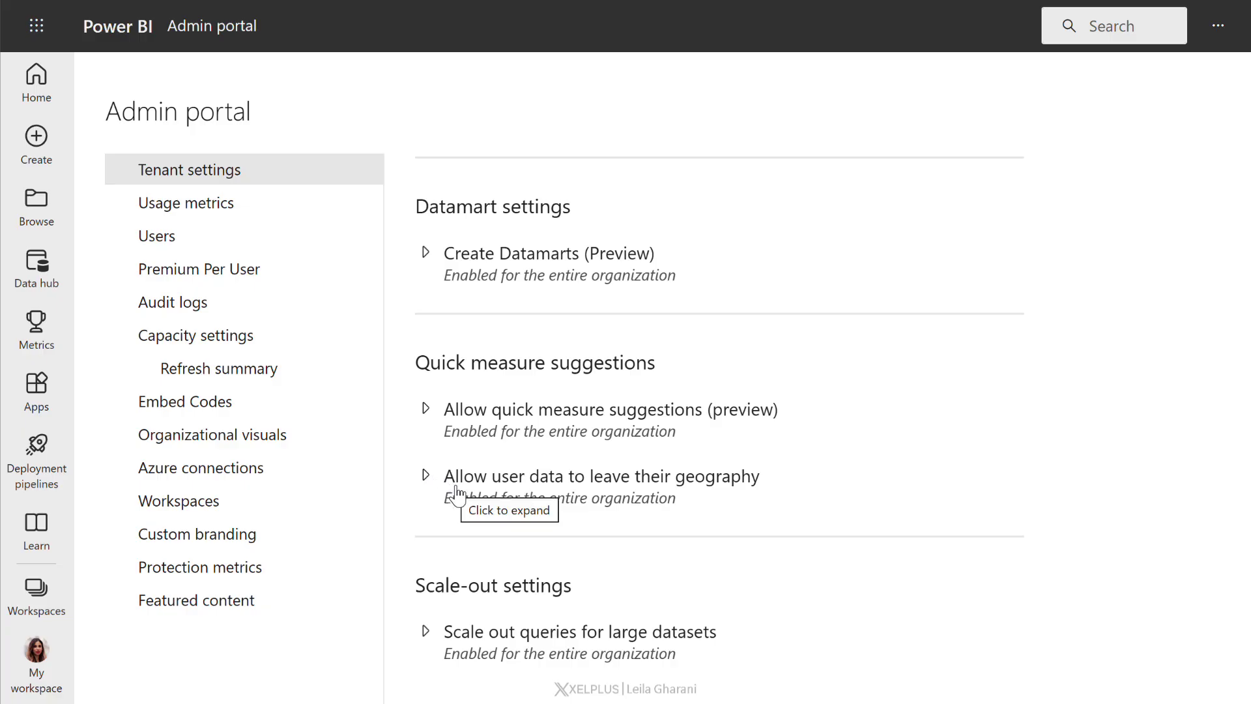
left_click(425, 476)
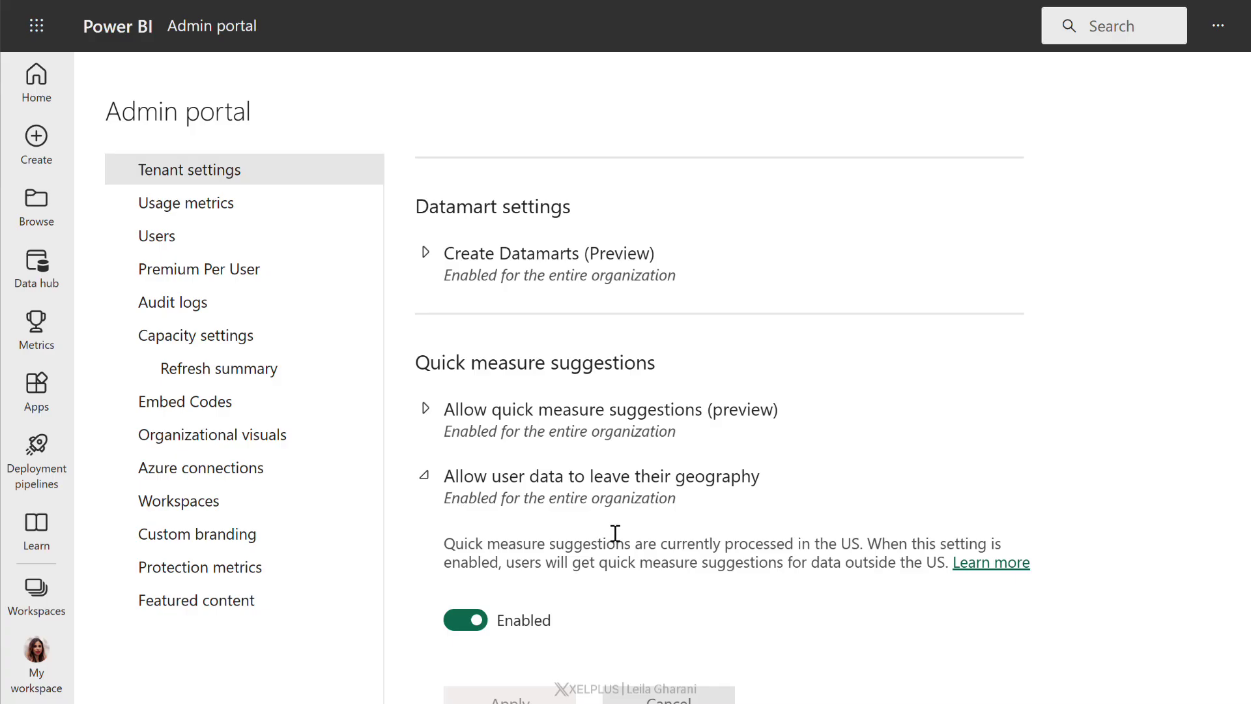
scroll(615, 532, "down", 1)
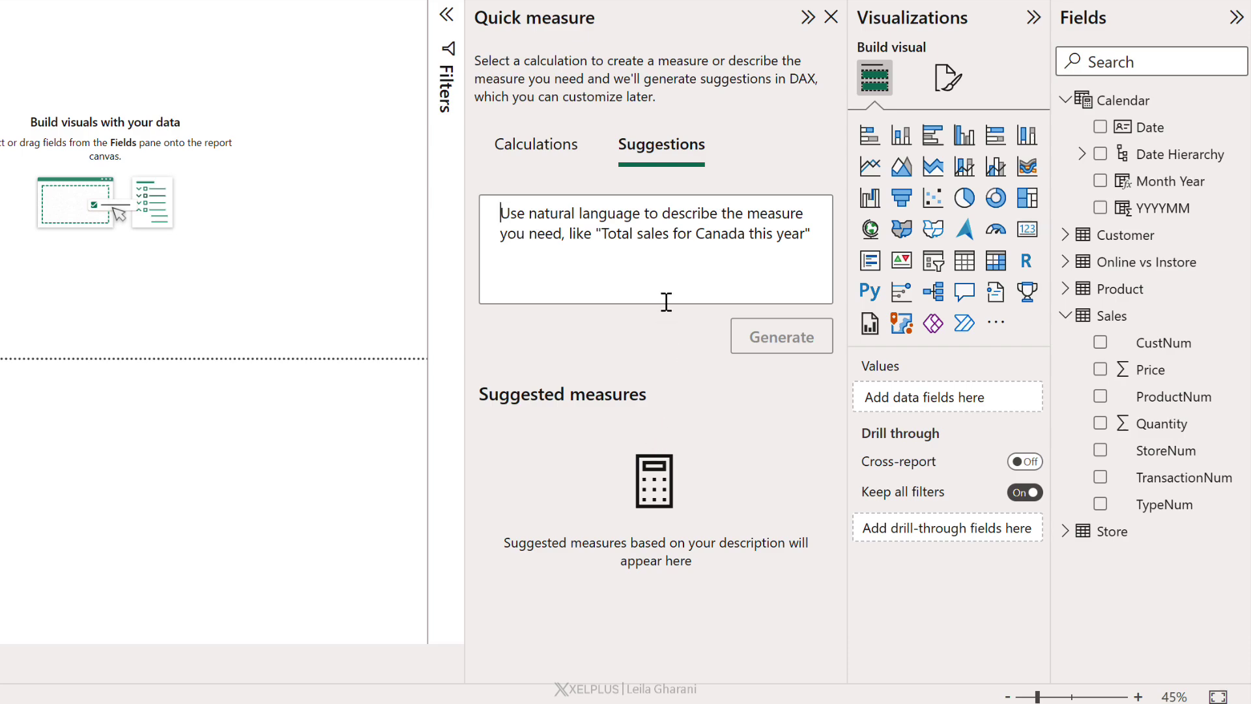
type("t")
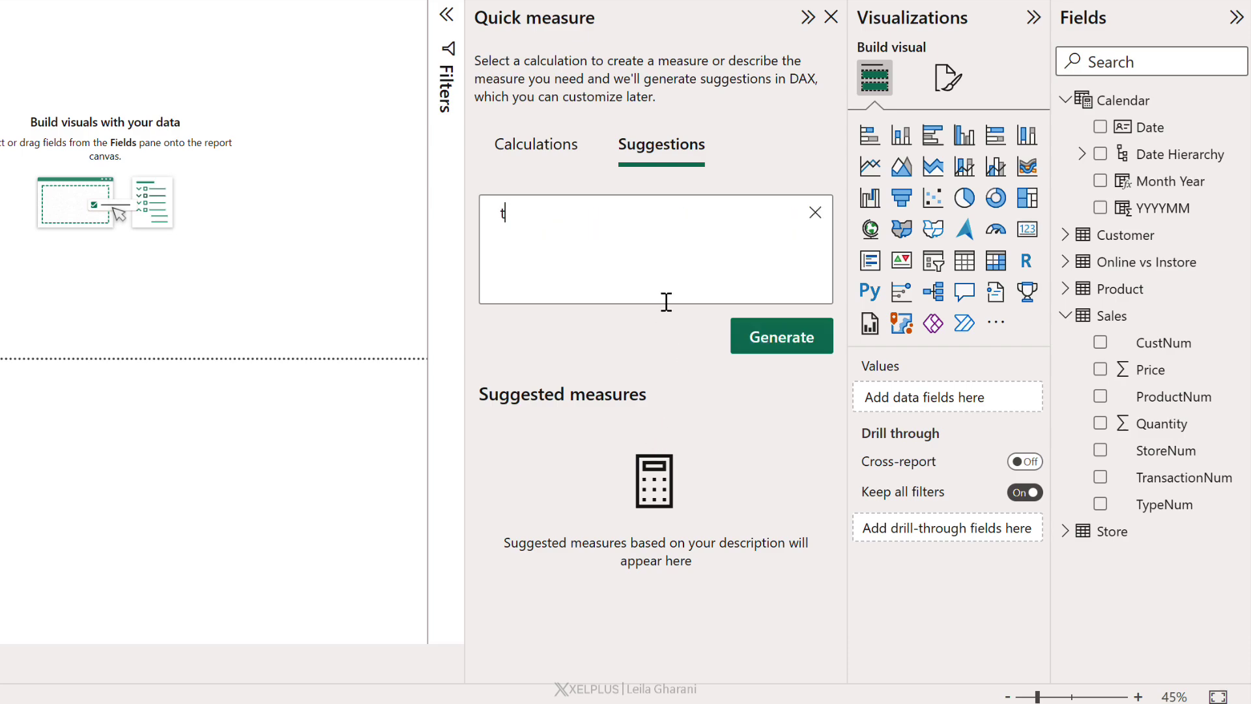
type("otal quan")
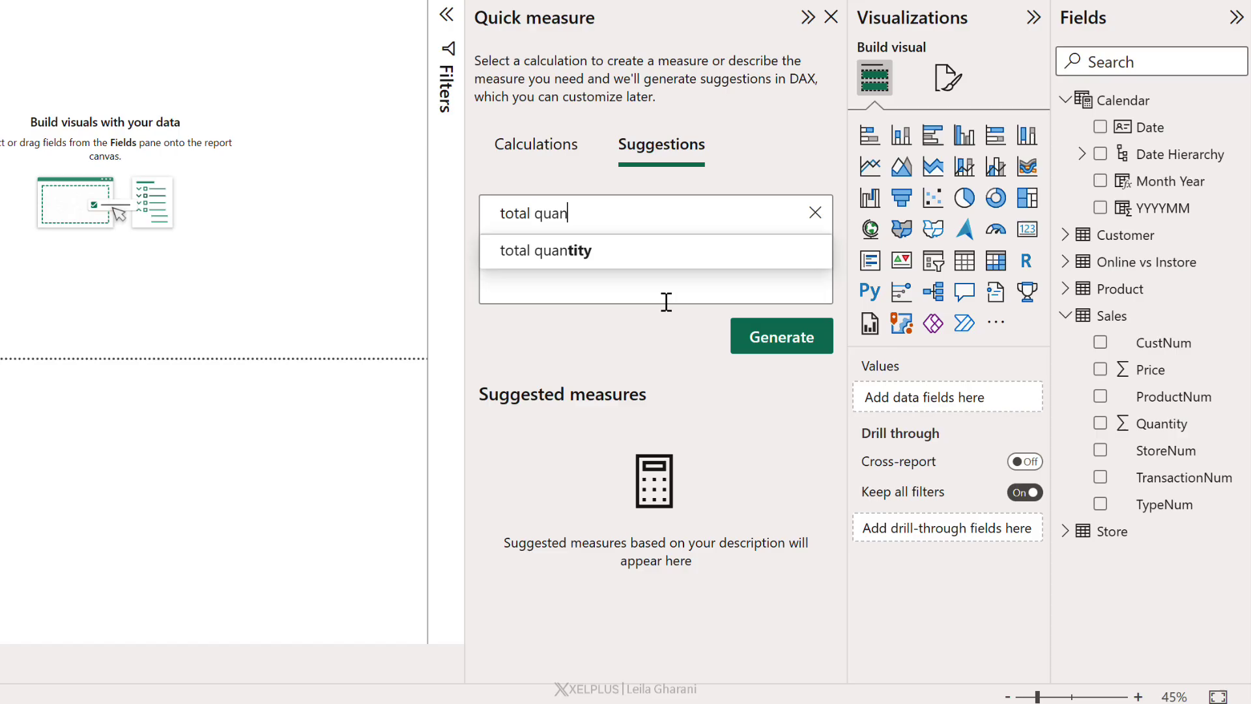
type("tity")
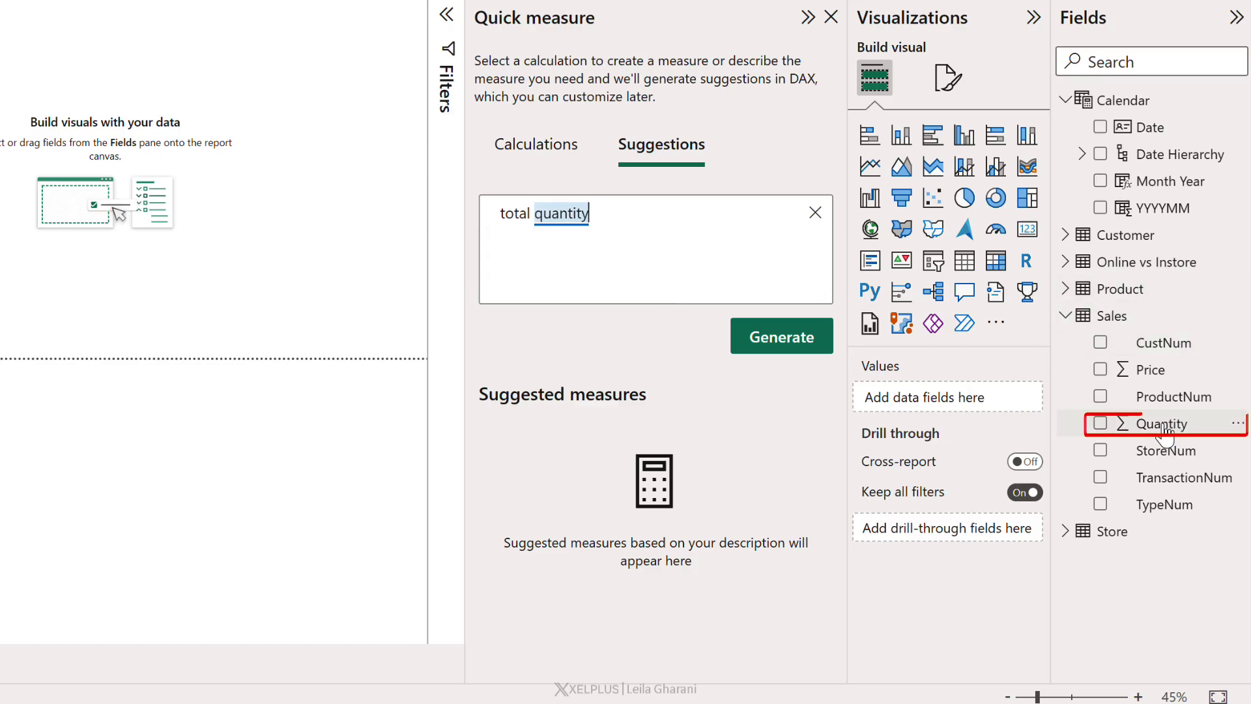
Step: Generate quick measure suggestions for 'total quantity'
left_click(804, 356)
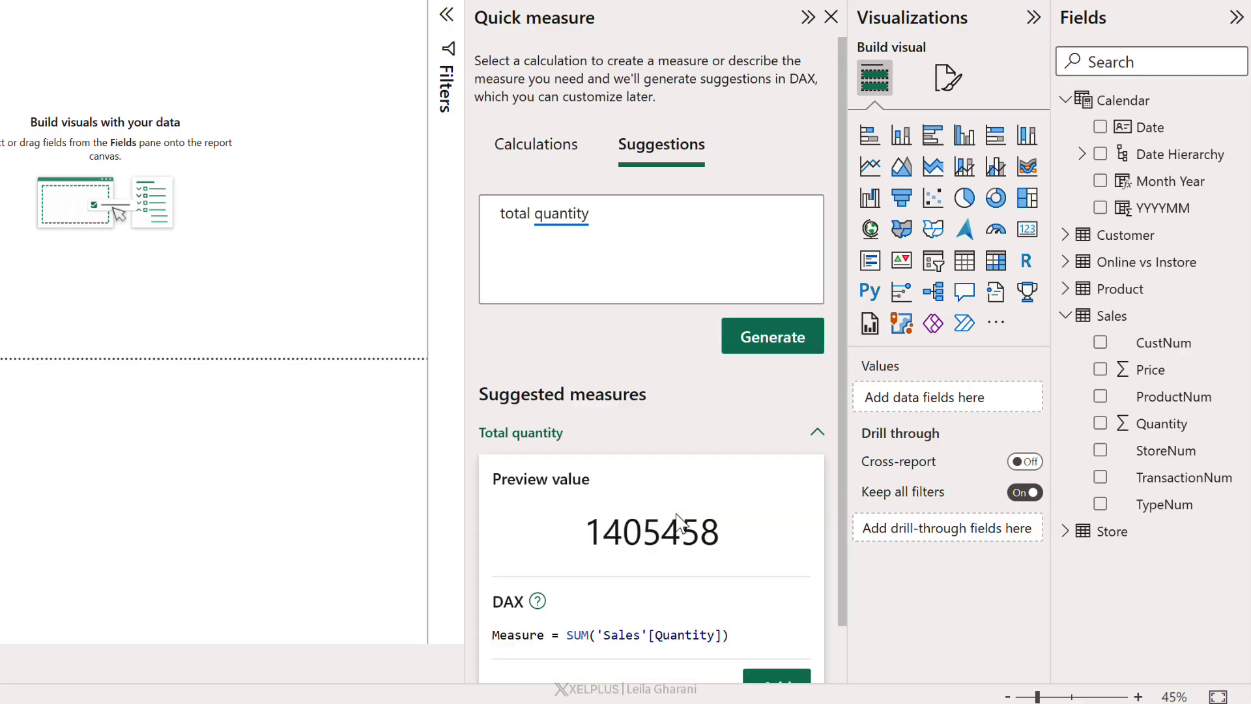
left_click_drag(840, 468, 851, 589)
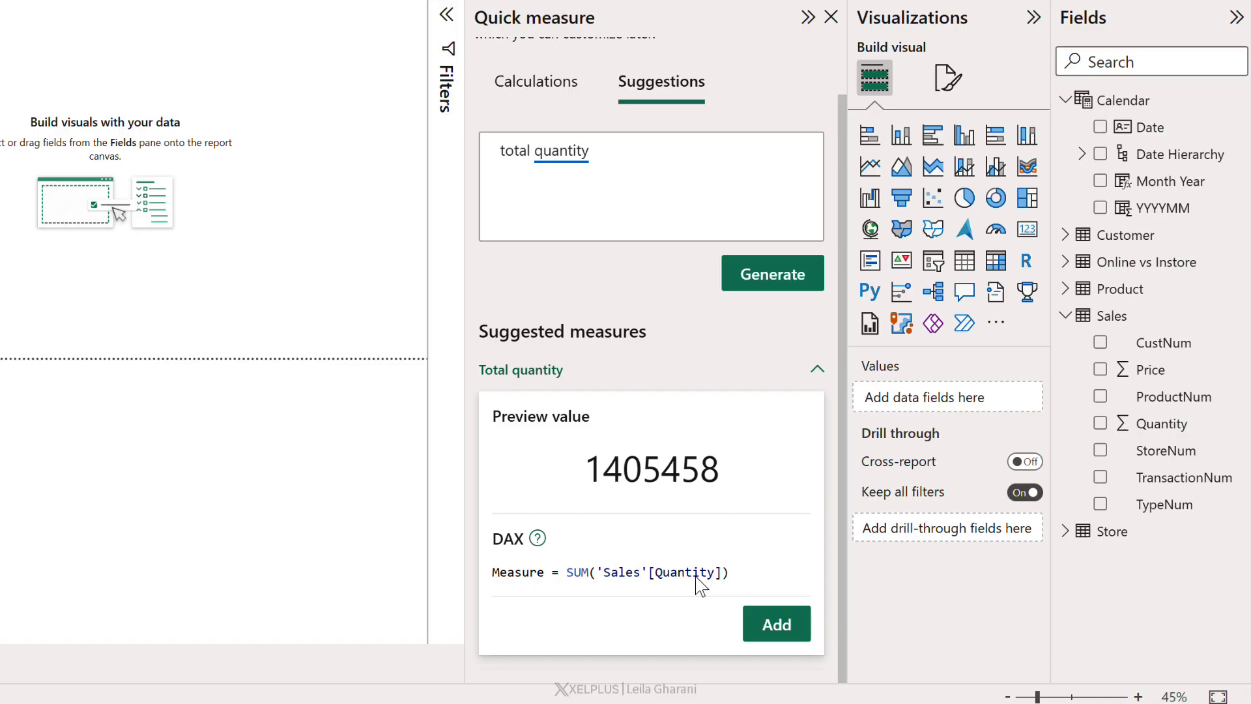
Step: Add the suggested SUM of Sales Quantity measure and rename it Total Quantity
left_click(780, 626)
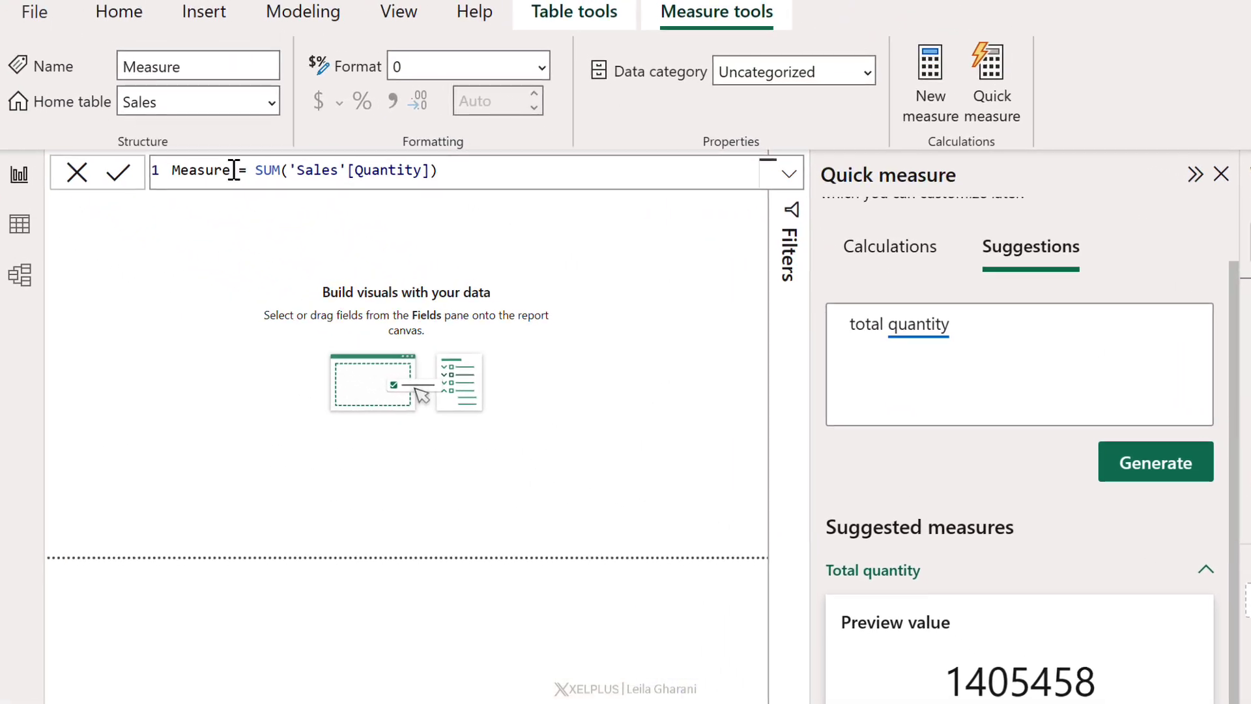
left_click_drag(235, 170, 174, 170)
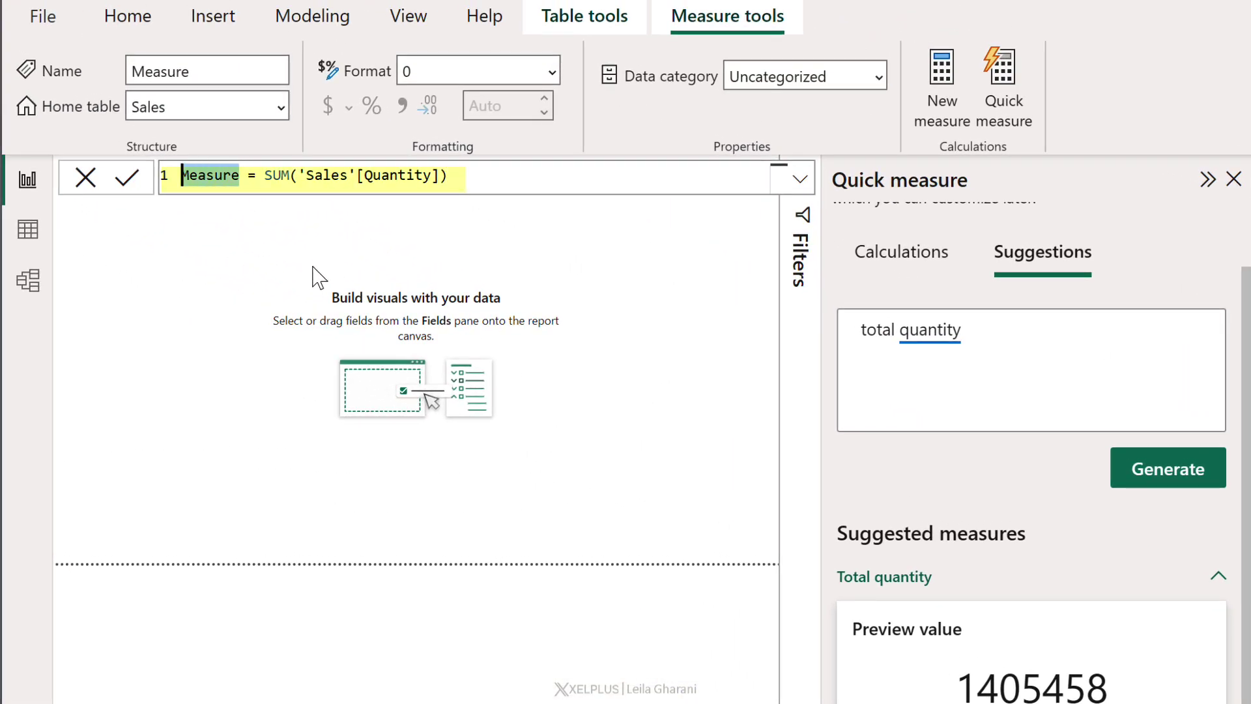
type("Total Quan")
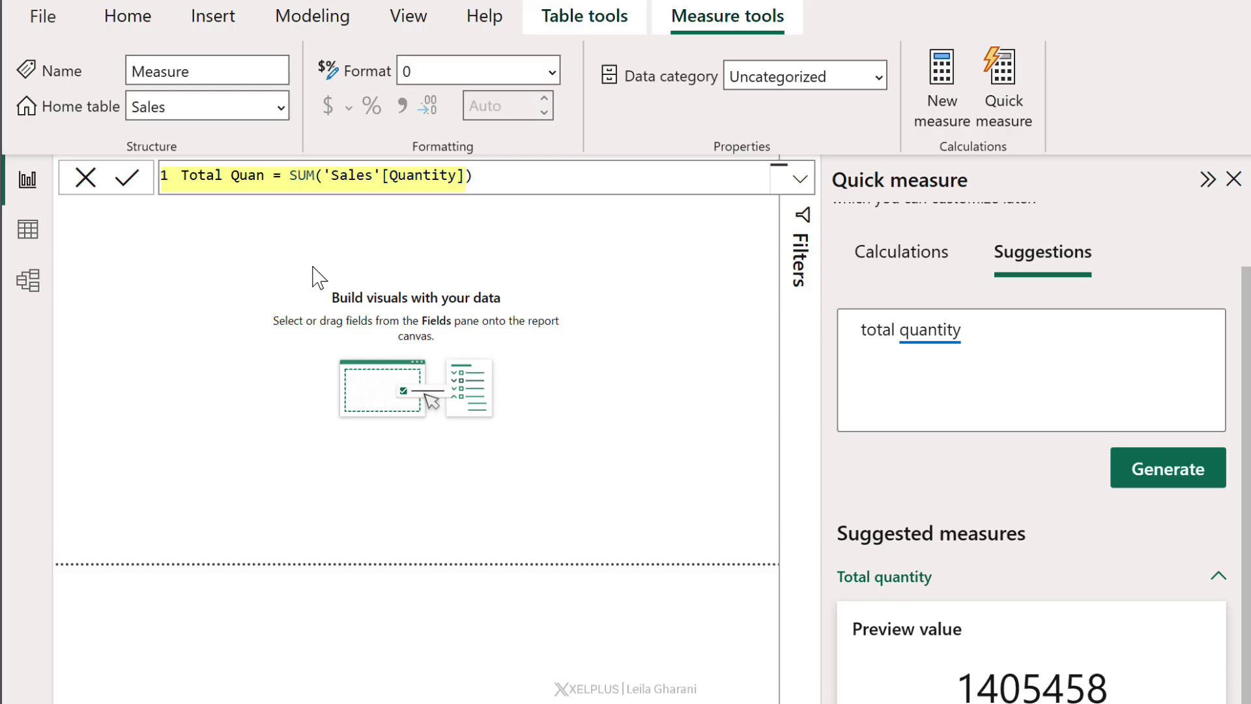
type("tity")
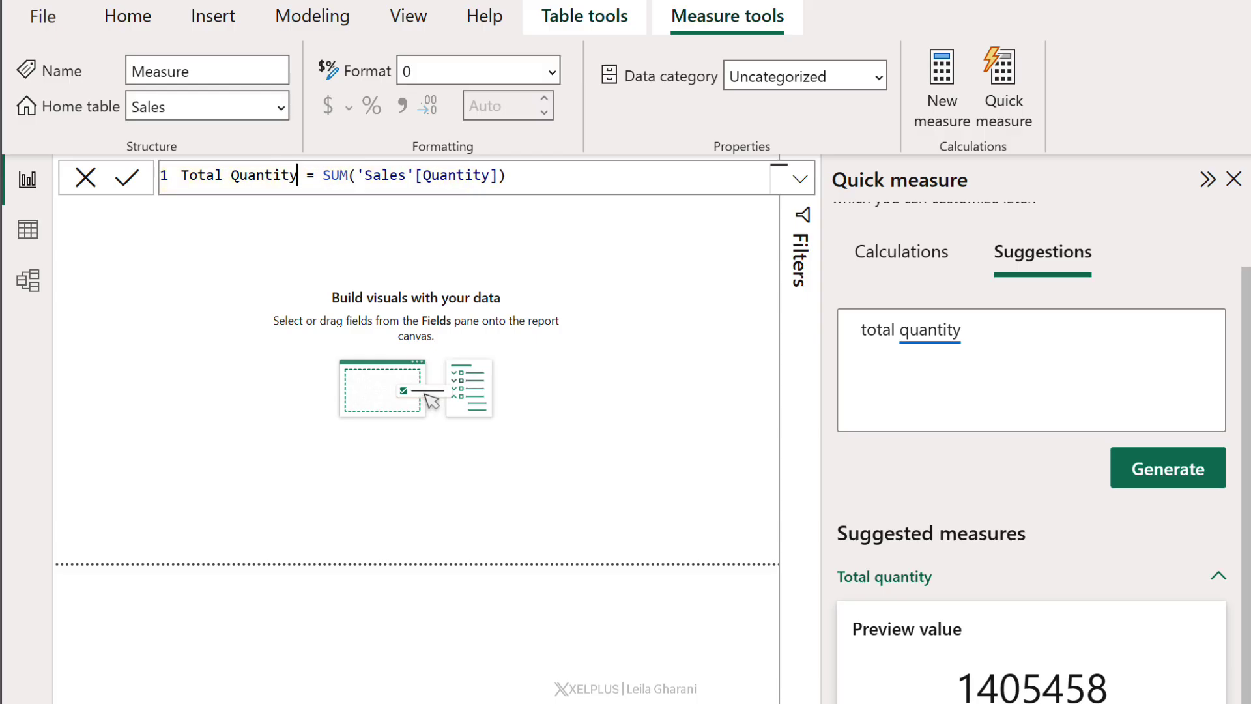
key("Return")
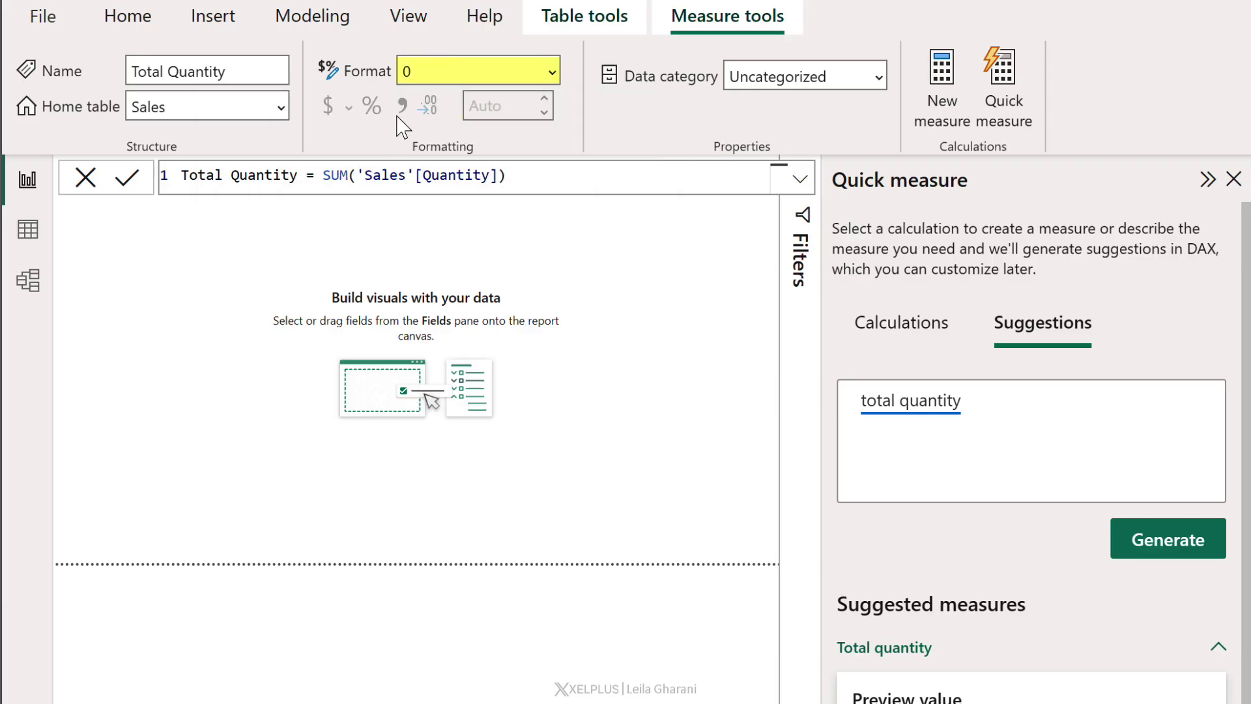
Step: Format Total Quantity as a whole number with thousands separators
left_click(552, 73)
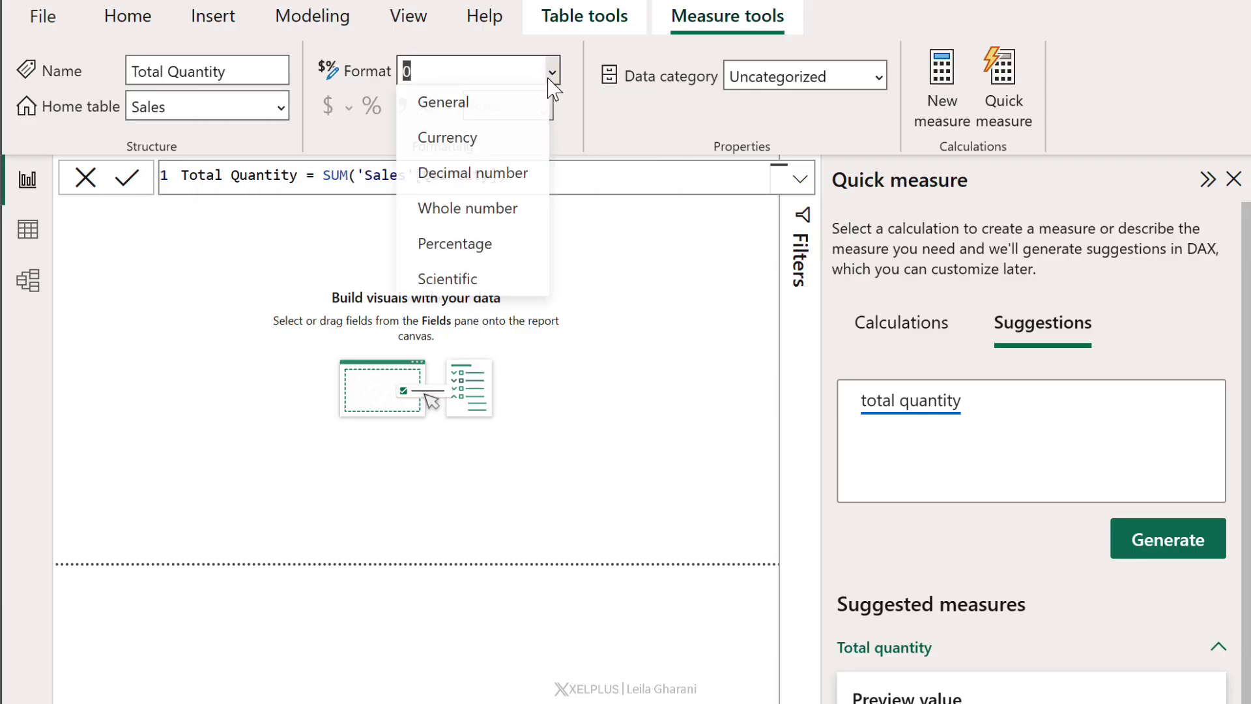
left_click(484, 209)
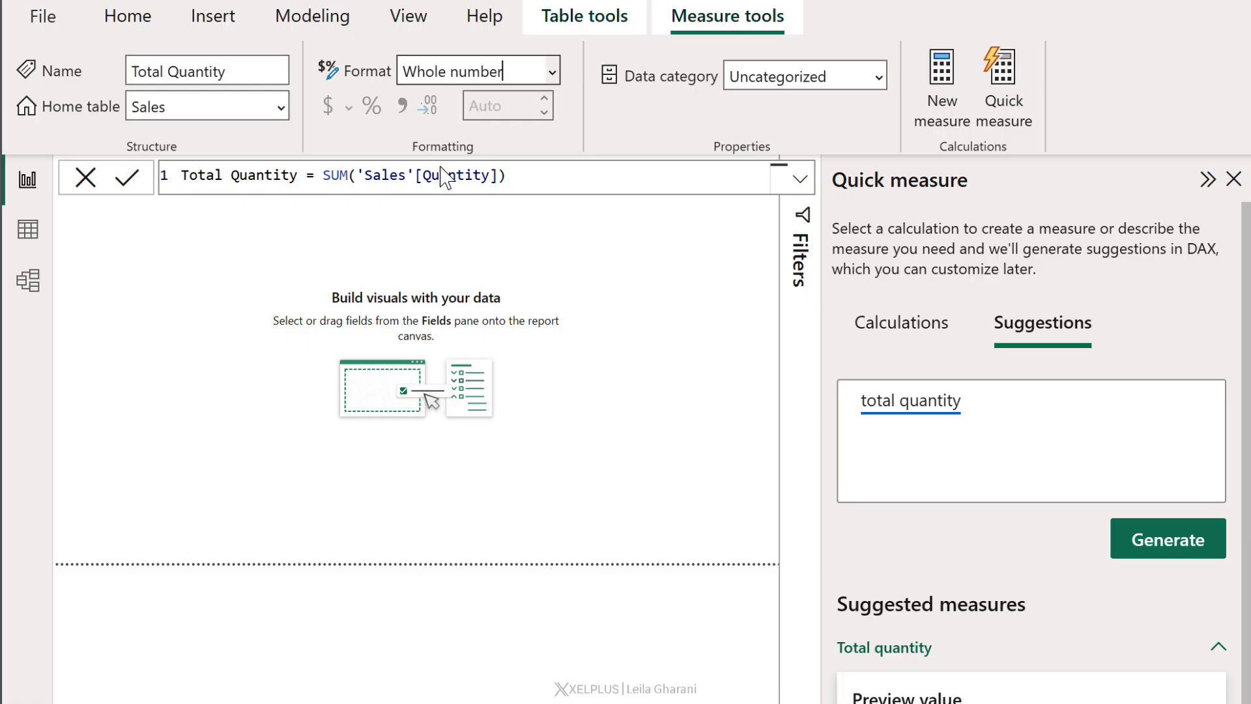
left_click(402, 105)
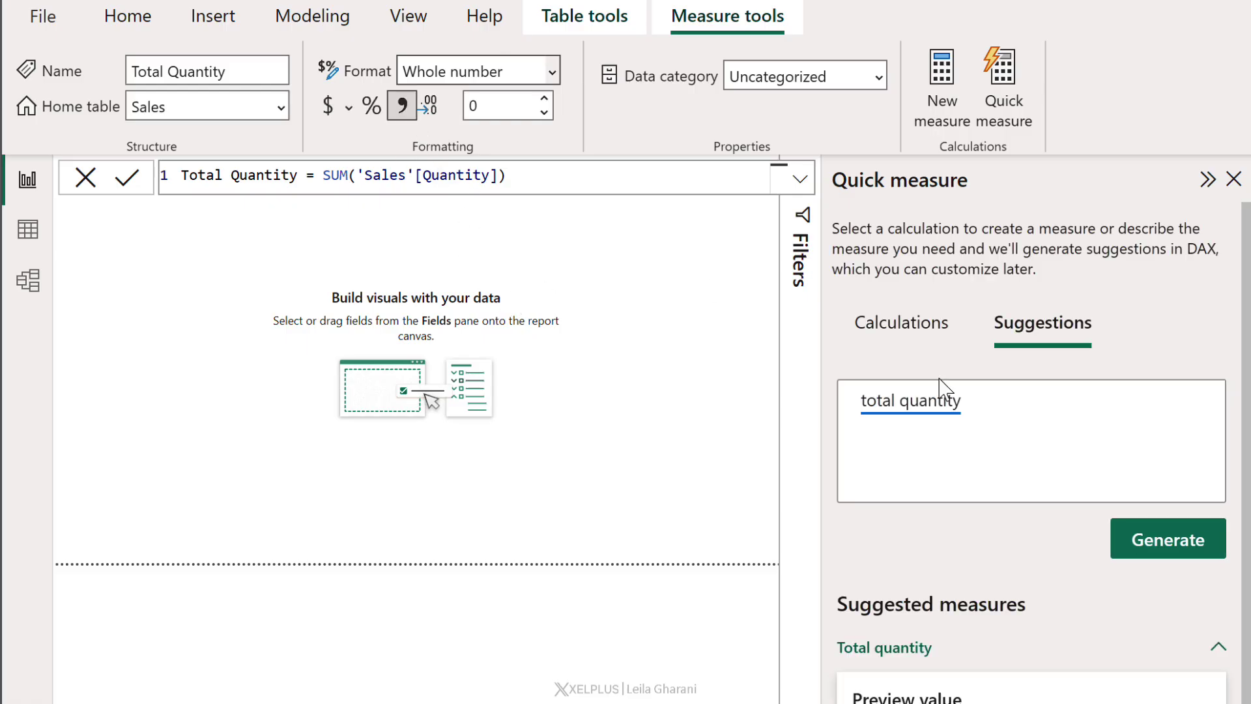
Step: Clear the previous text from the quick measure suggestions box
left_click(994, 415)
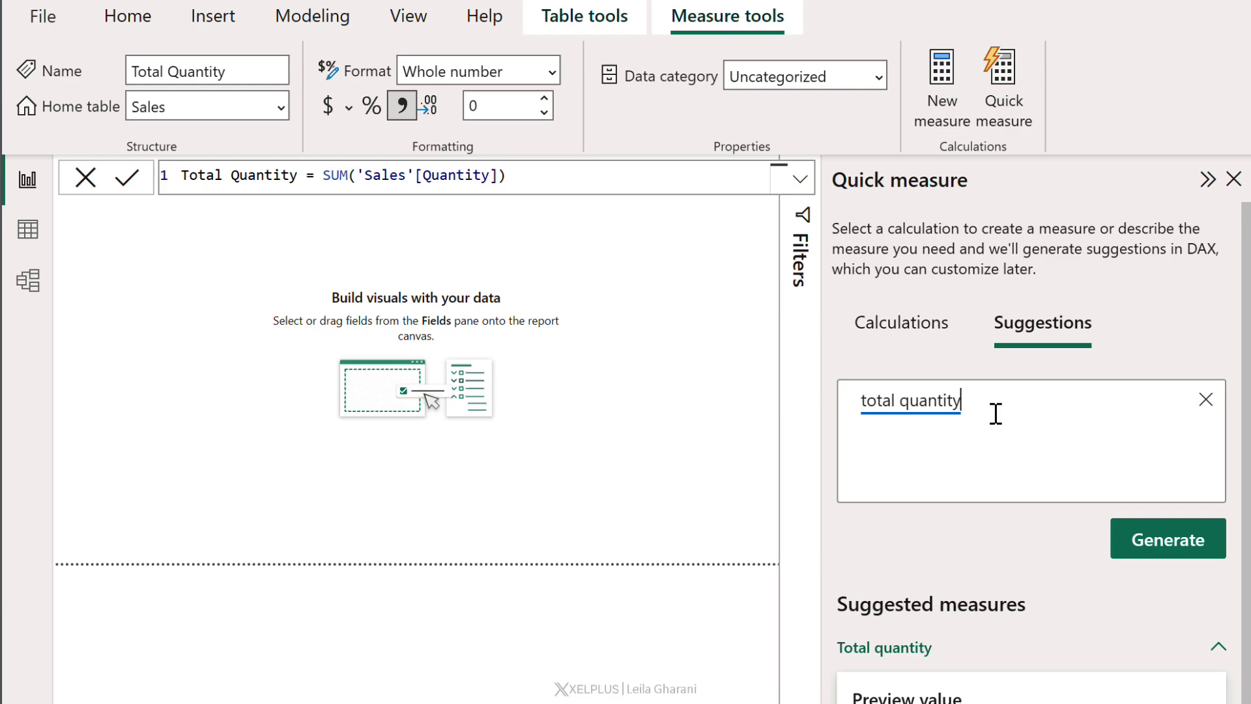
key("ctrl+a")
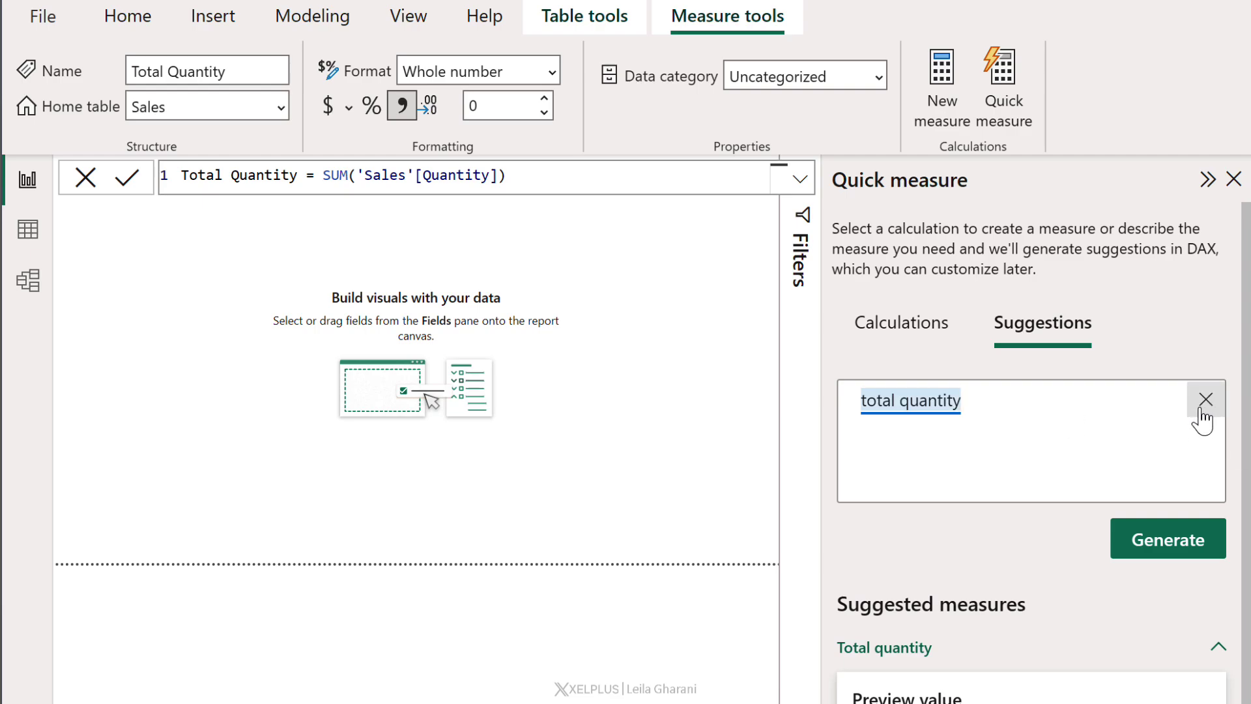
left_click(1203, 405)
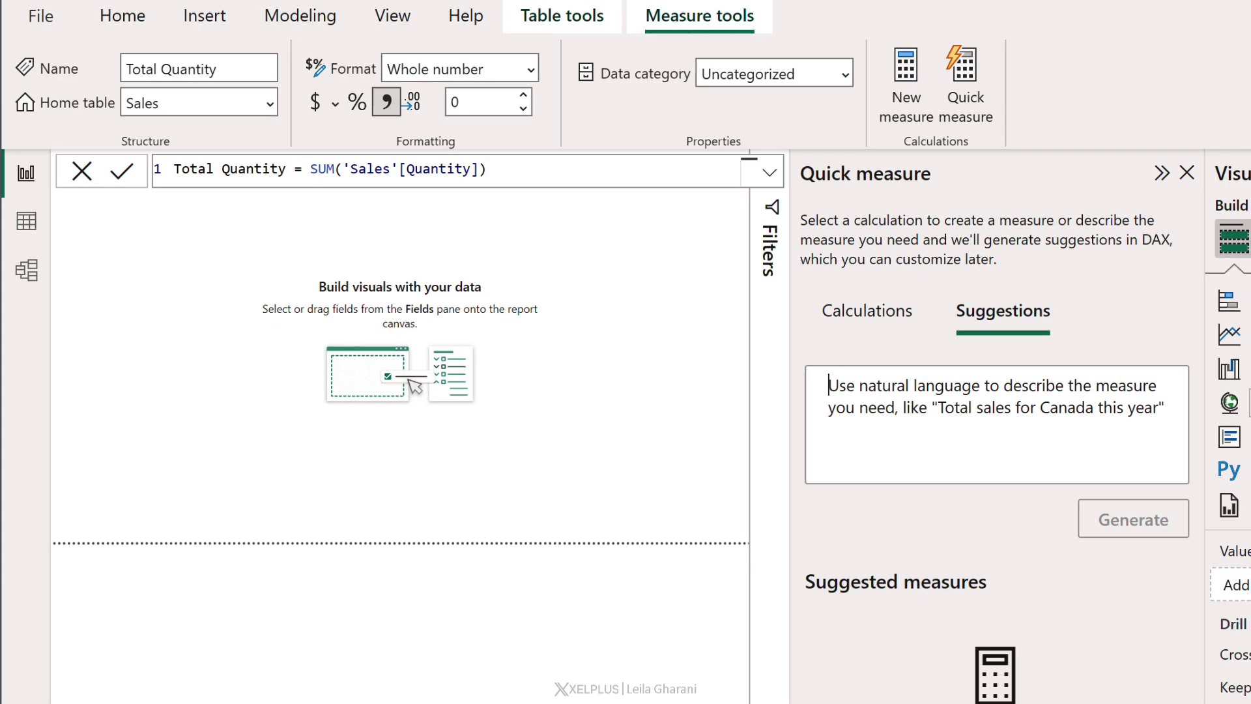
Step: Insert an enlarged table of Month Year and Total Quantity, with the page zoomed to 100%
left_click(1014, 337)
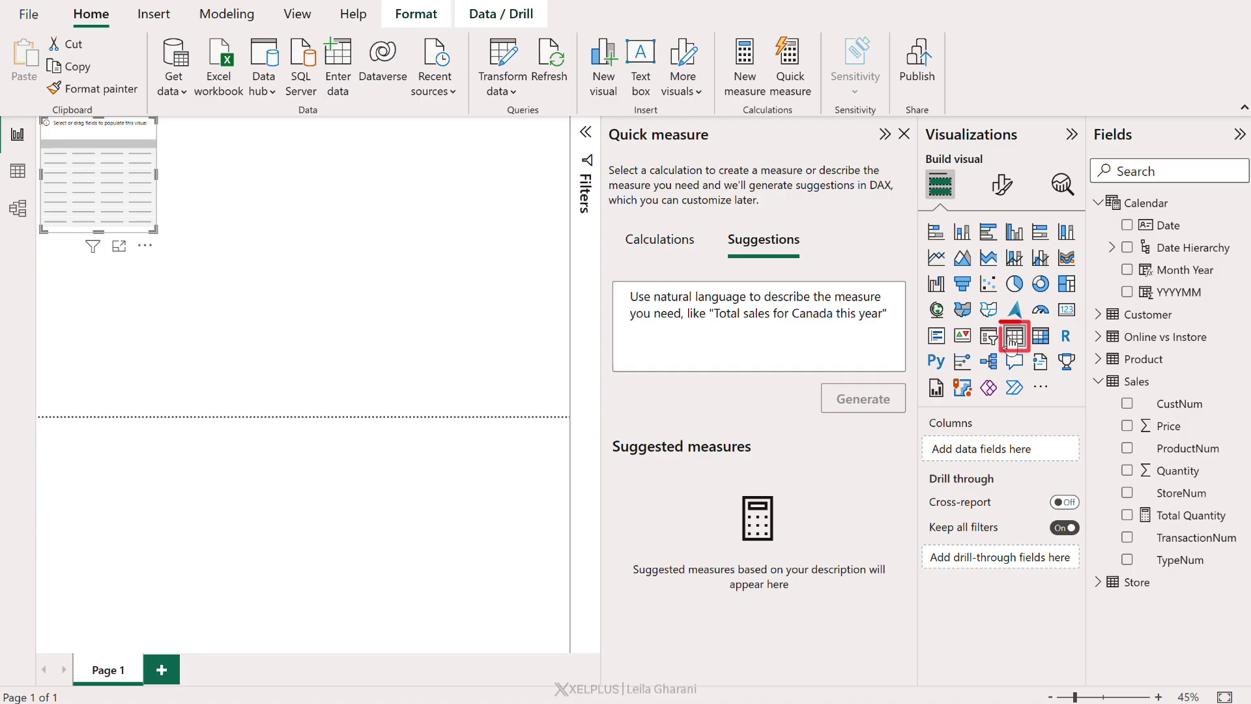
left_click(1126, 275)
left_click(1129, 273)
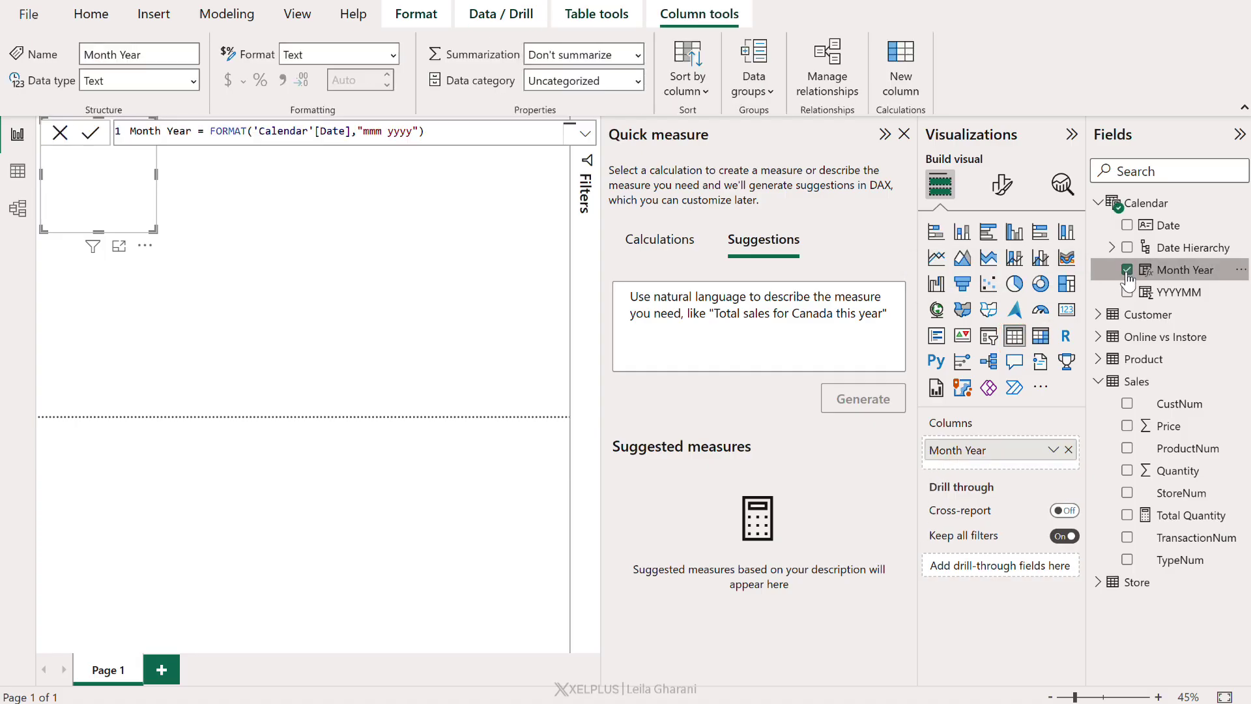
left_click(1129, 516)
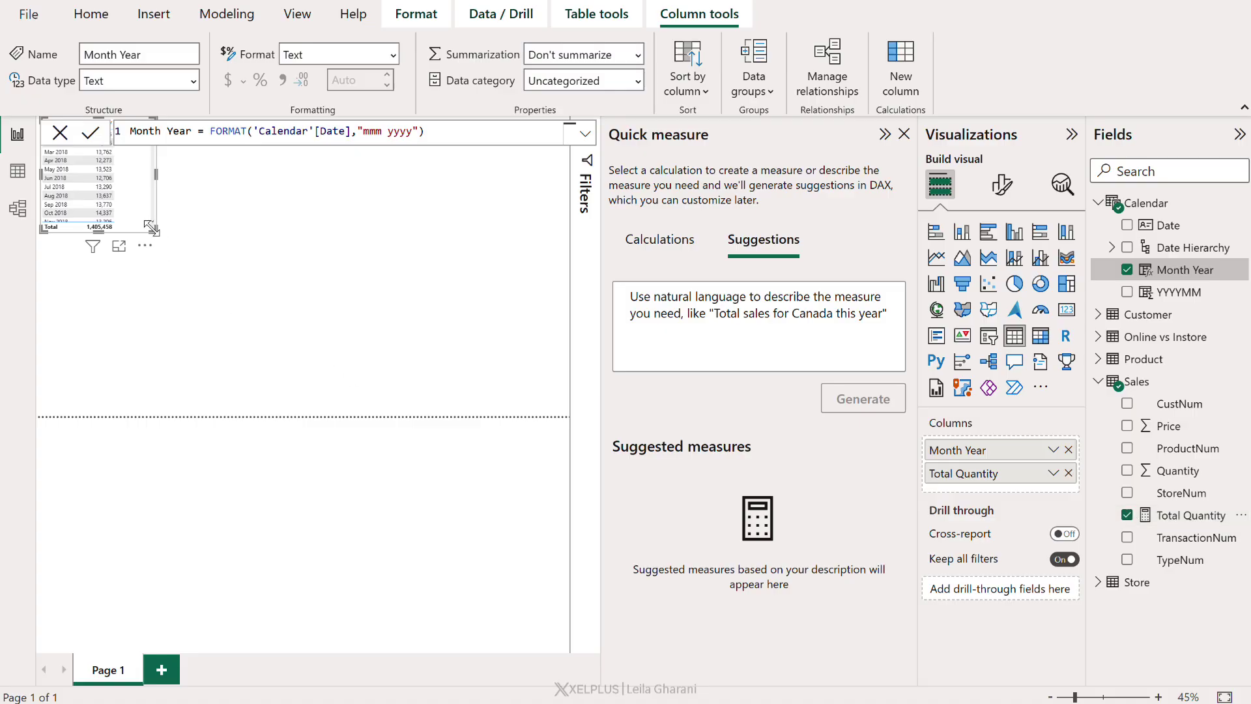
left_click_drag(152, 228, 248, 344)
left_click(1157, 697)
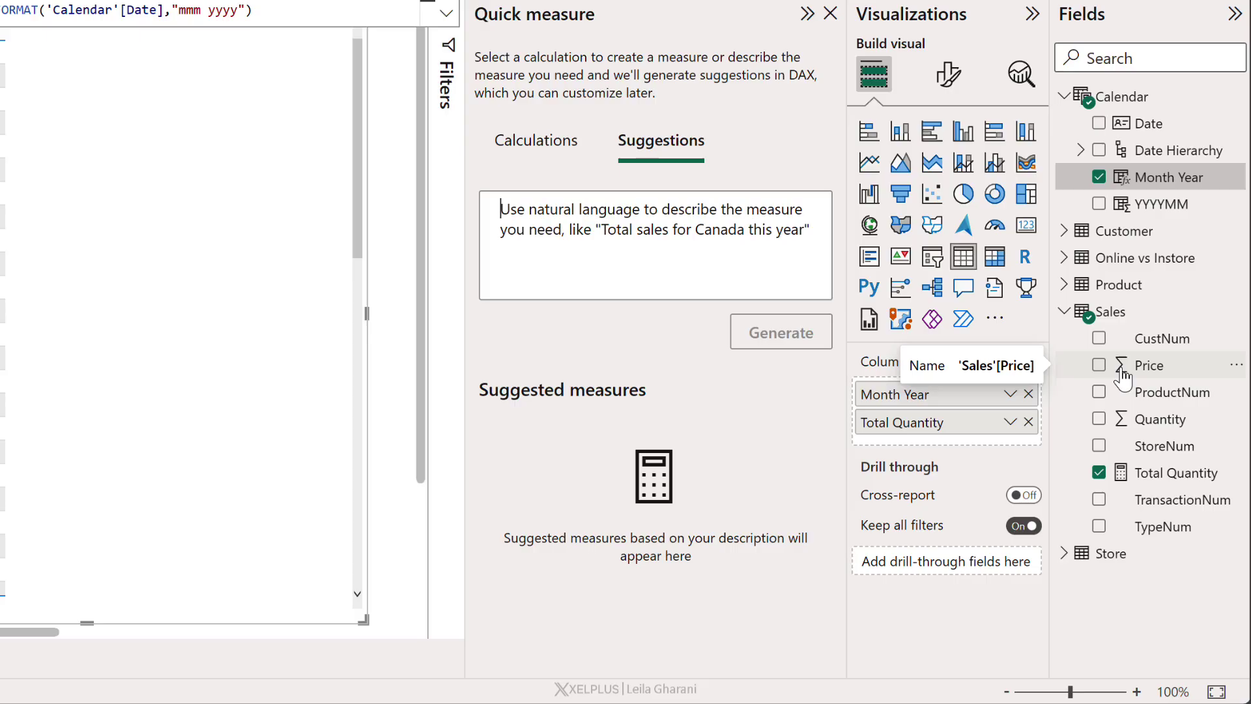
Step: Generate suggestions for 'total sales value', then again for 'calculate total sales value'
left_click(735, 274)
type("total ")
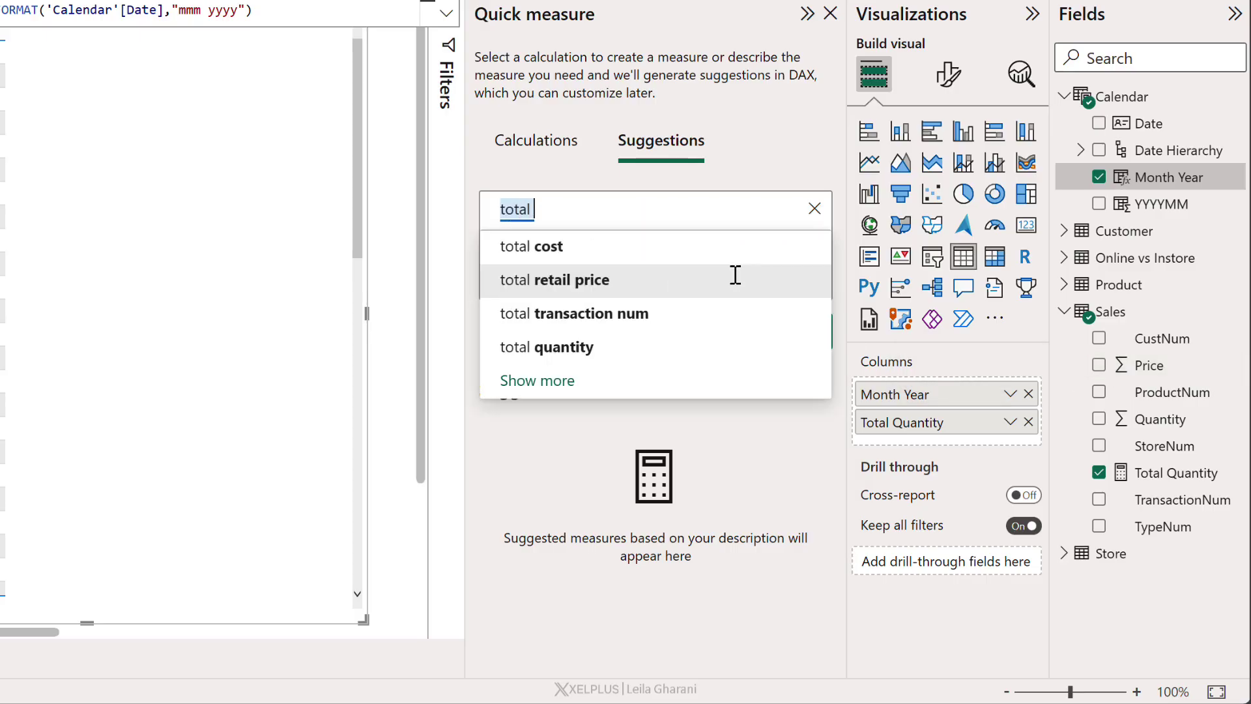
type("sales valu")
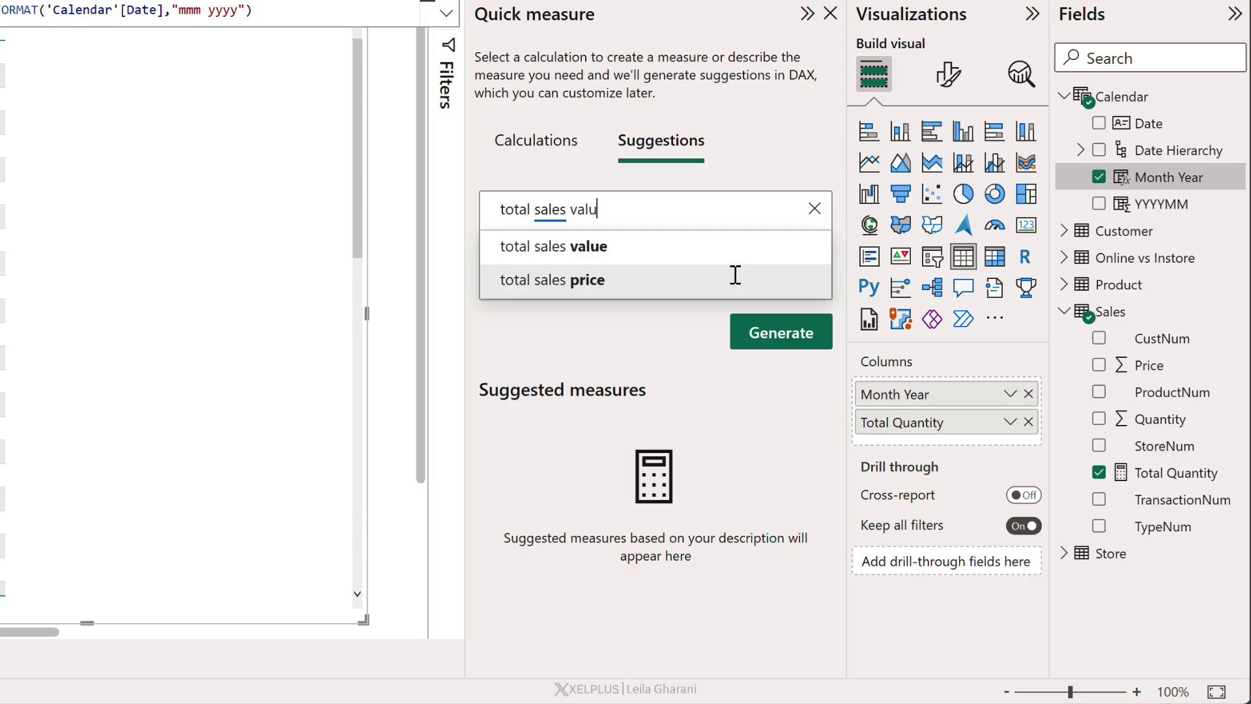
type("e")
left_click(690, 252)
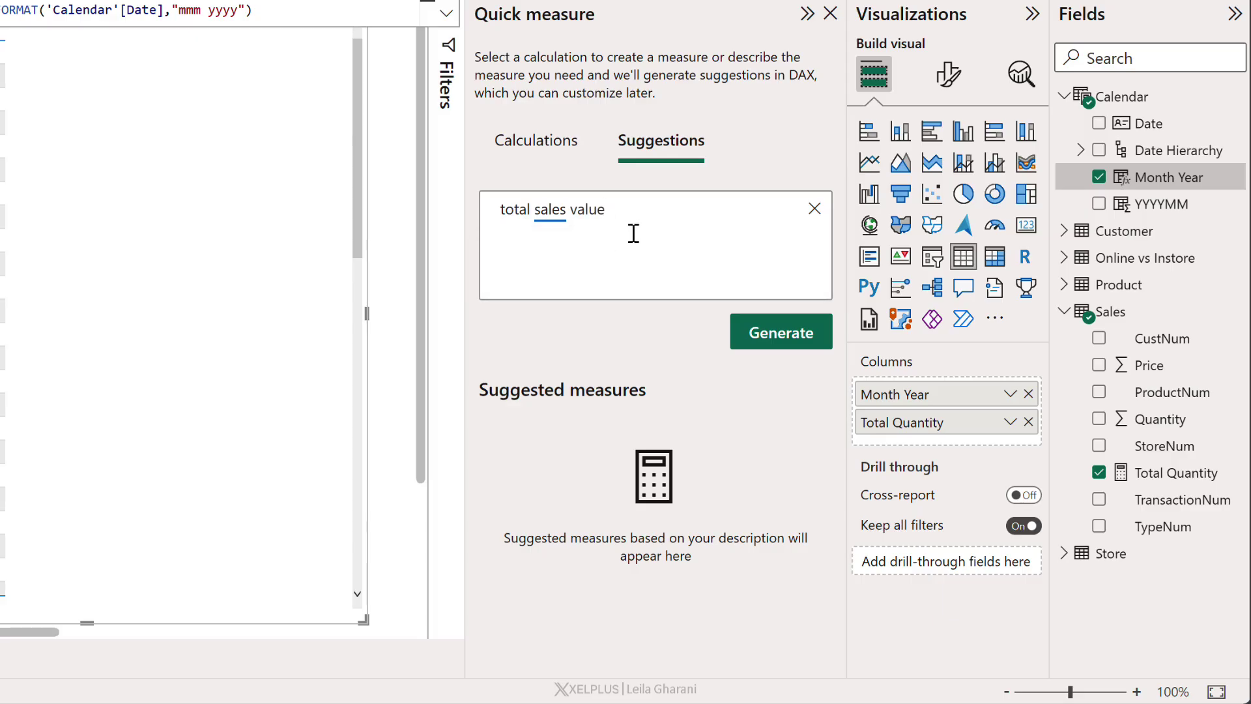
left_click(777, 342)
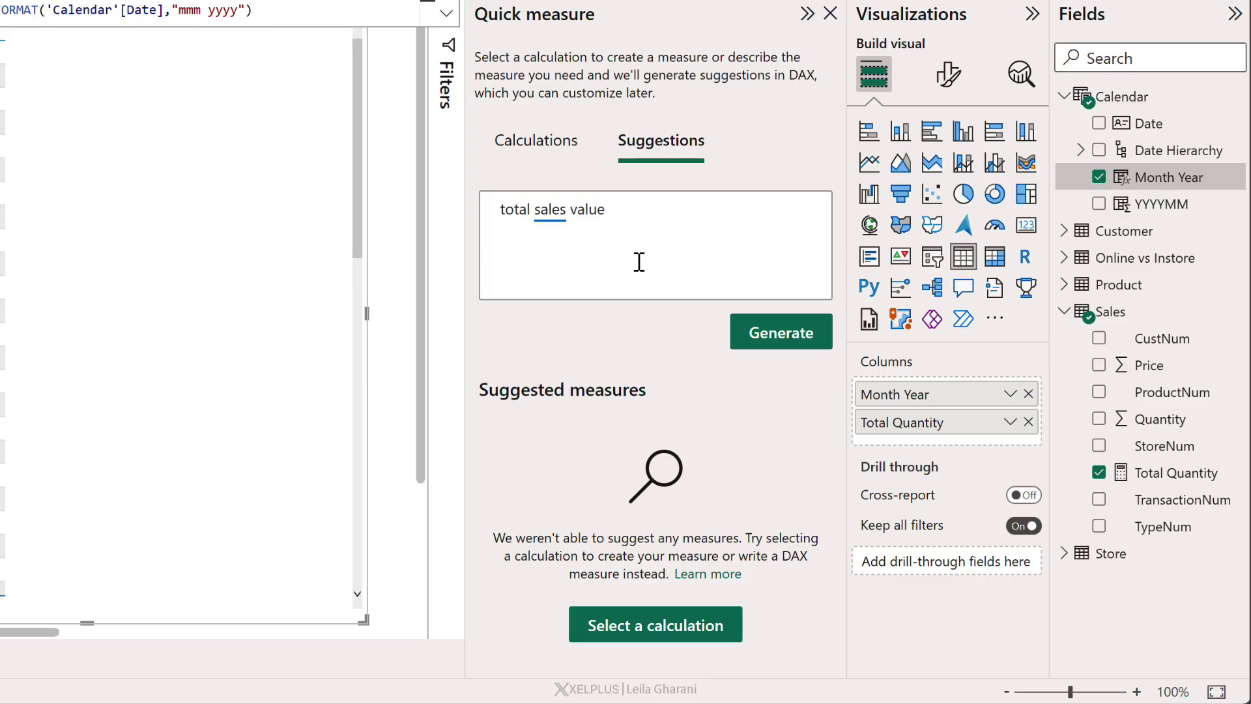
left_click(502, 210)
type("ca")
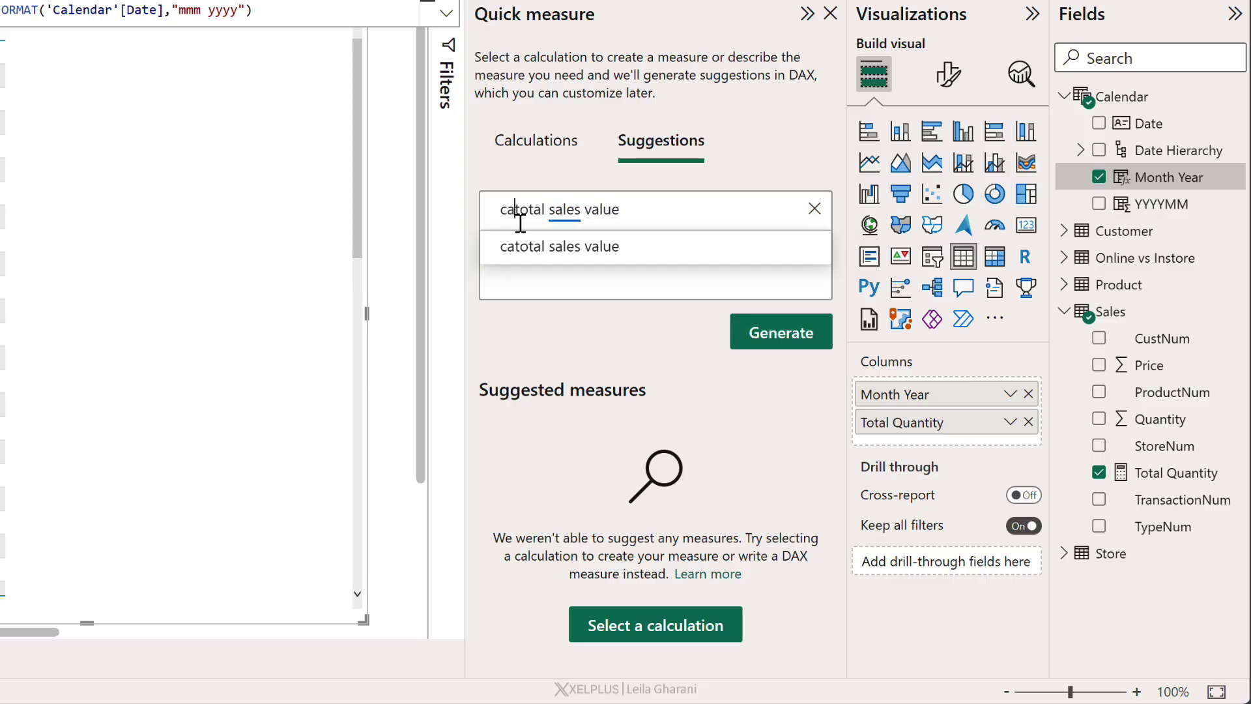
type("lculate")
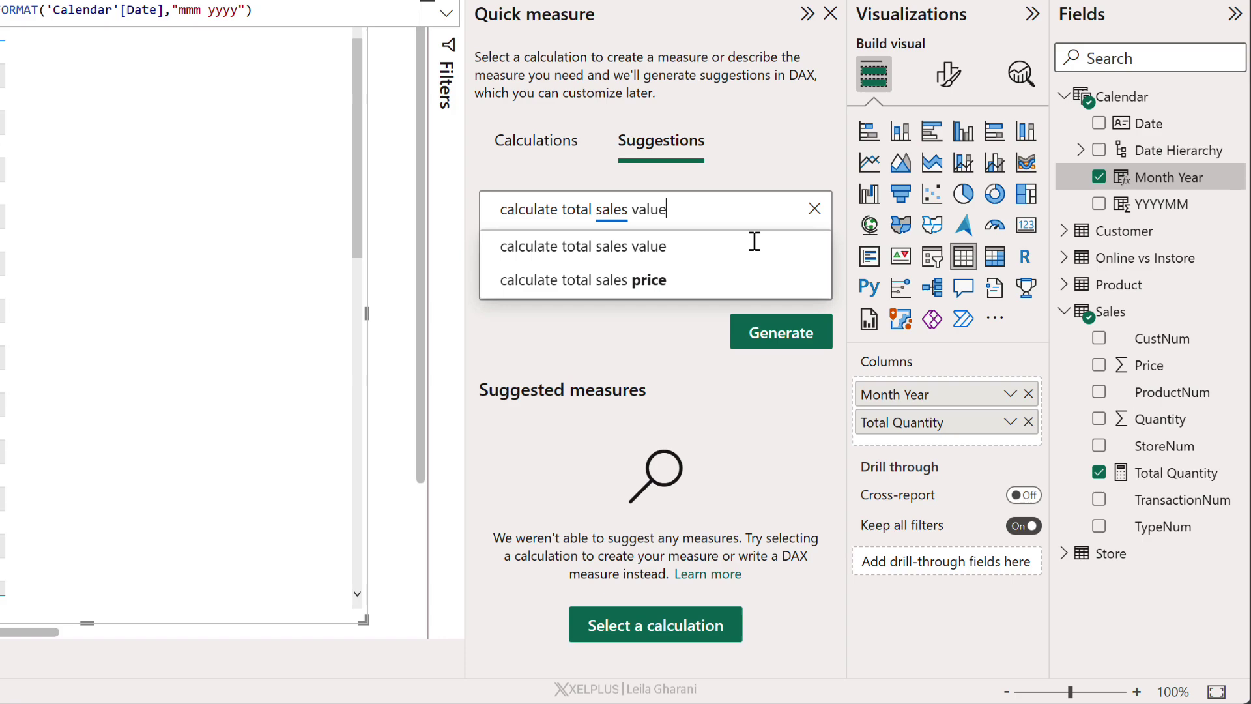
left_click(762, 342)
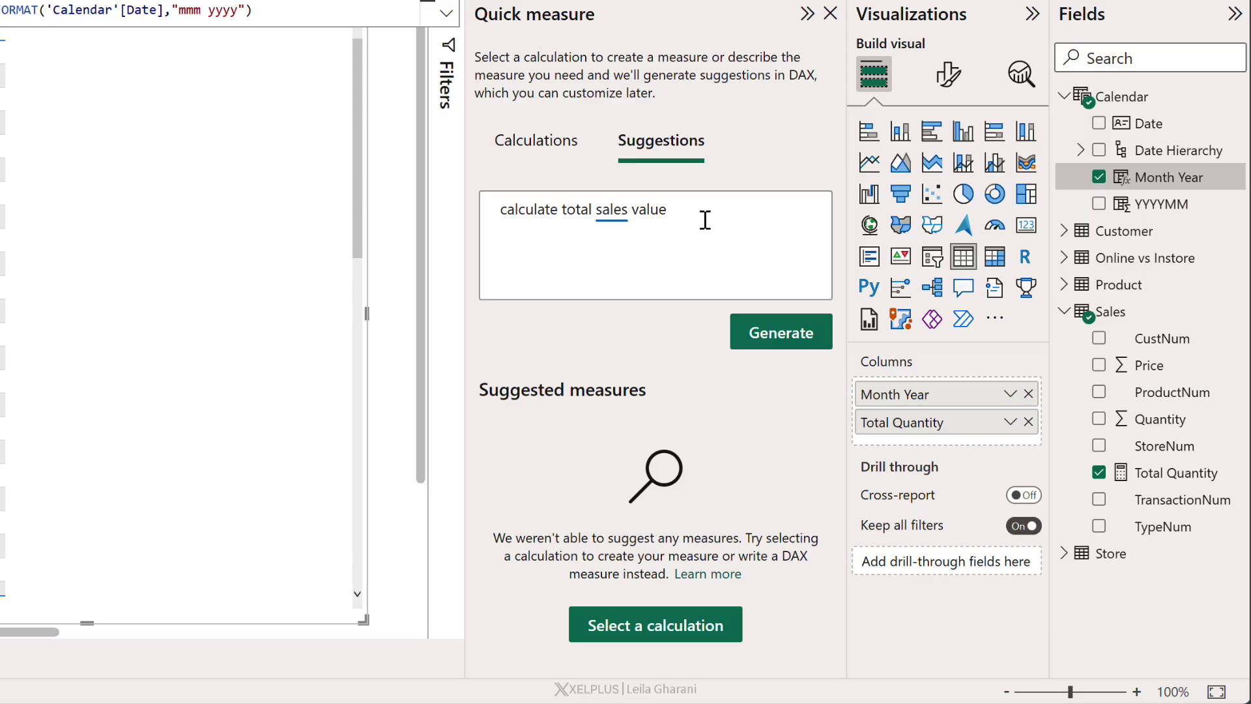
left_click_drag(713, 210, 496, 211)
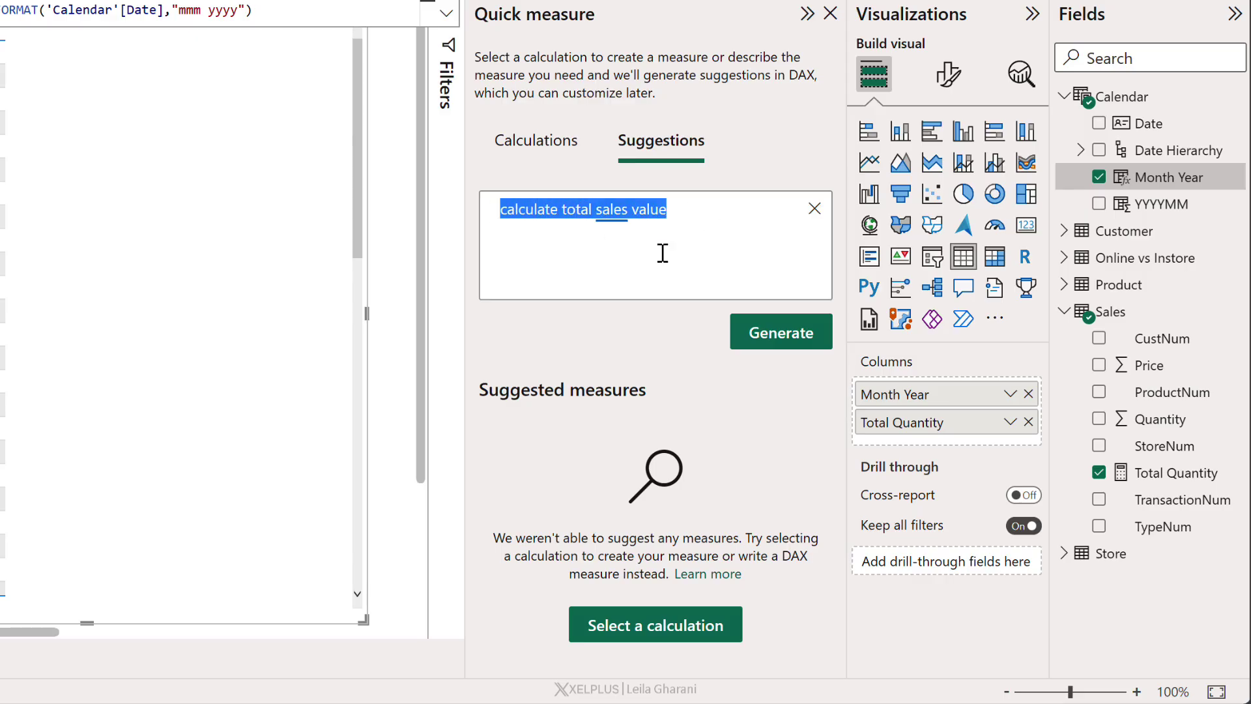
Step: Append 'by multiplying quantity with price' and add the resulting SUMX measure (49135750.69)
left_click(707, 288)
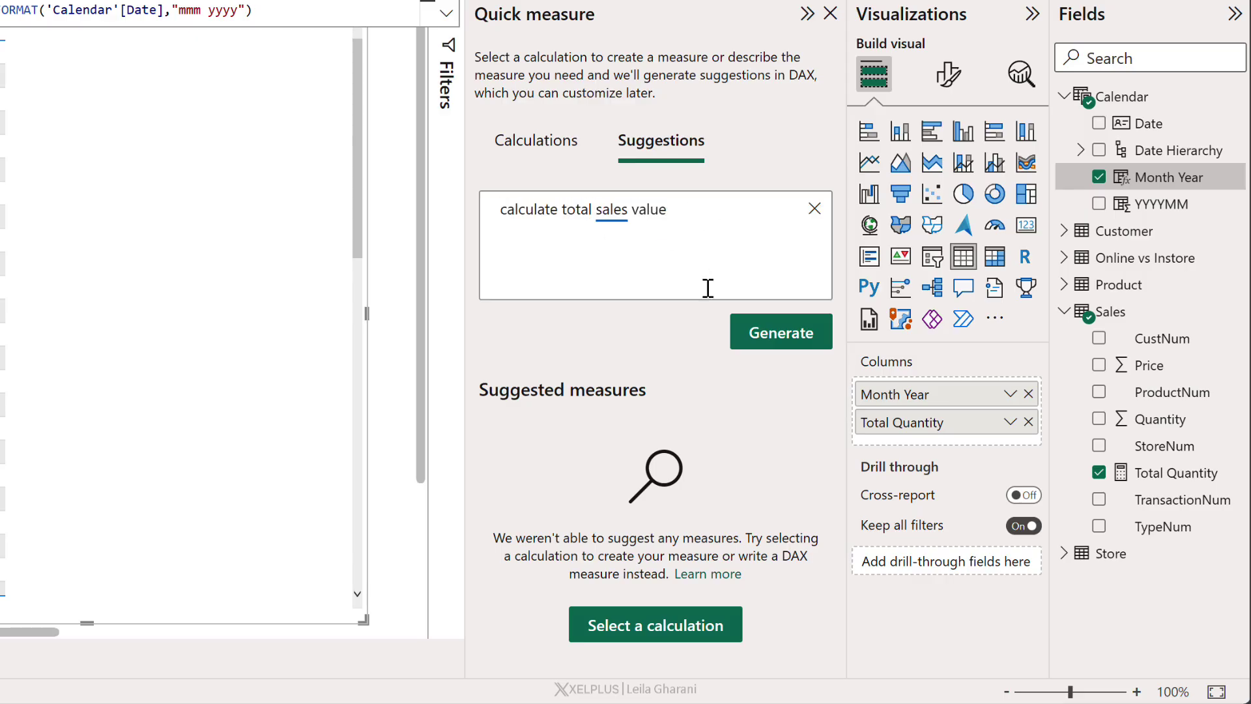
type(" by multiply")
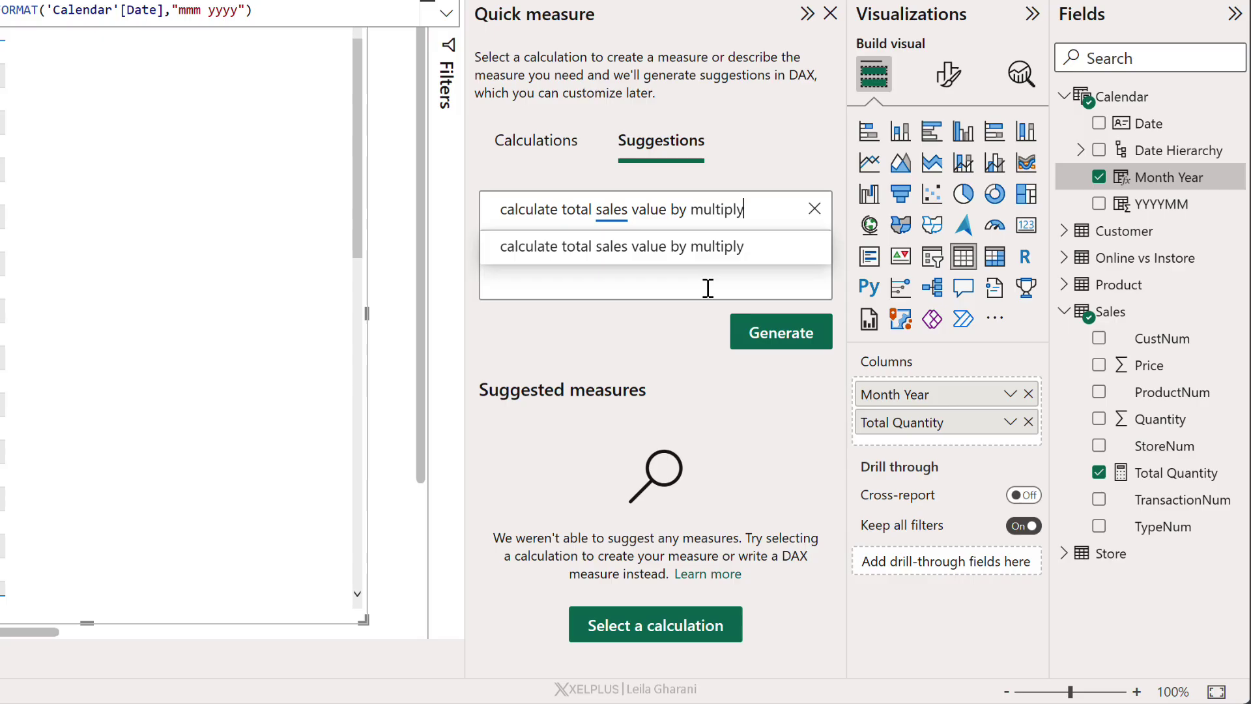
type("ing quantity with")
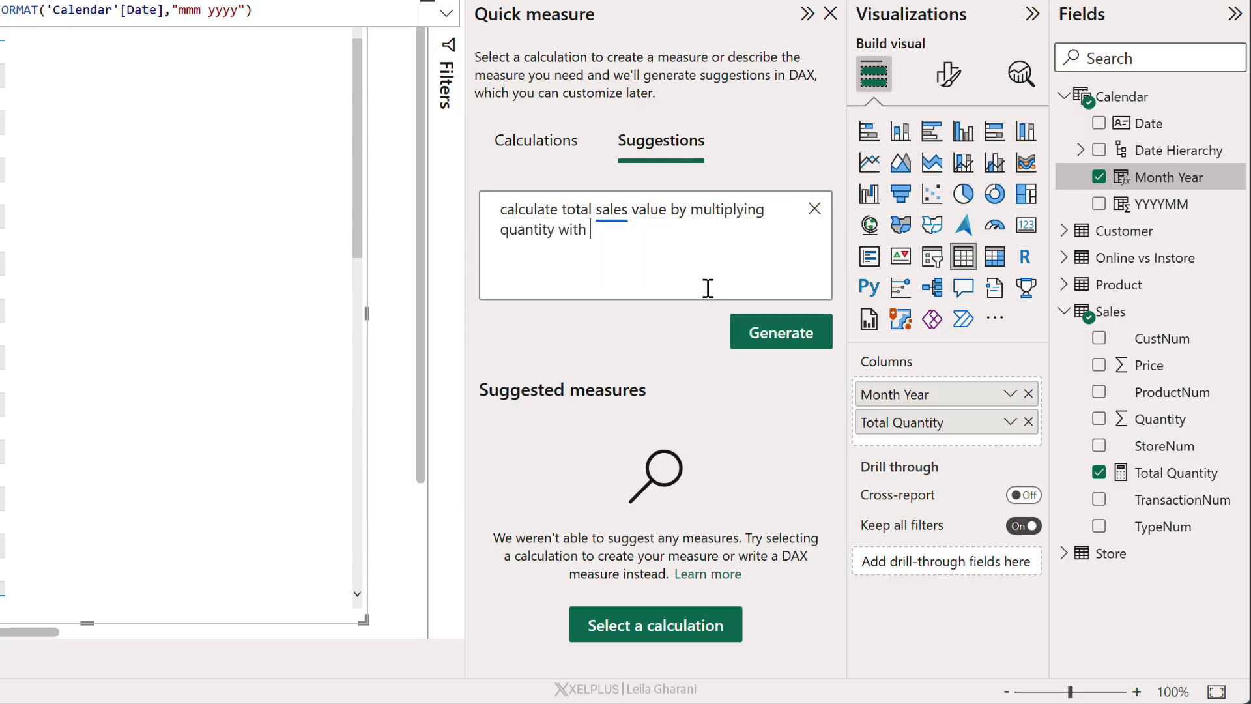
type(" price")
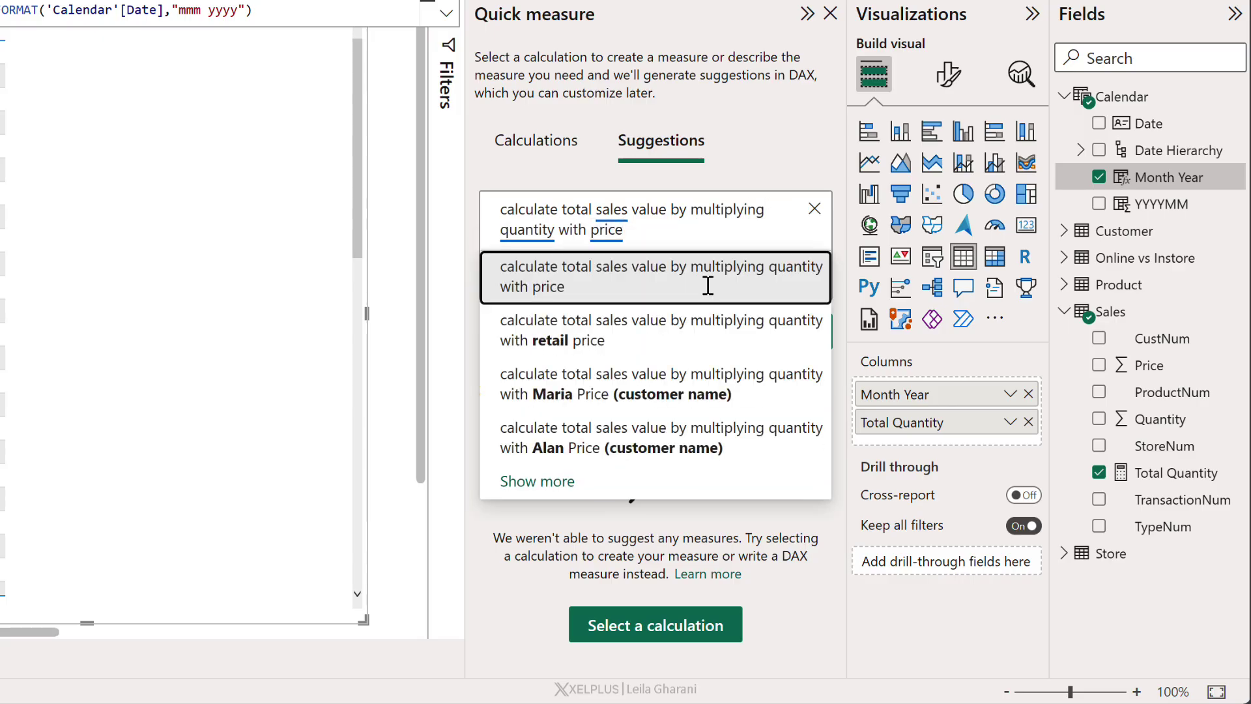
left_click(708, 287)
left_click(788, 338)
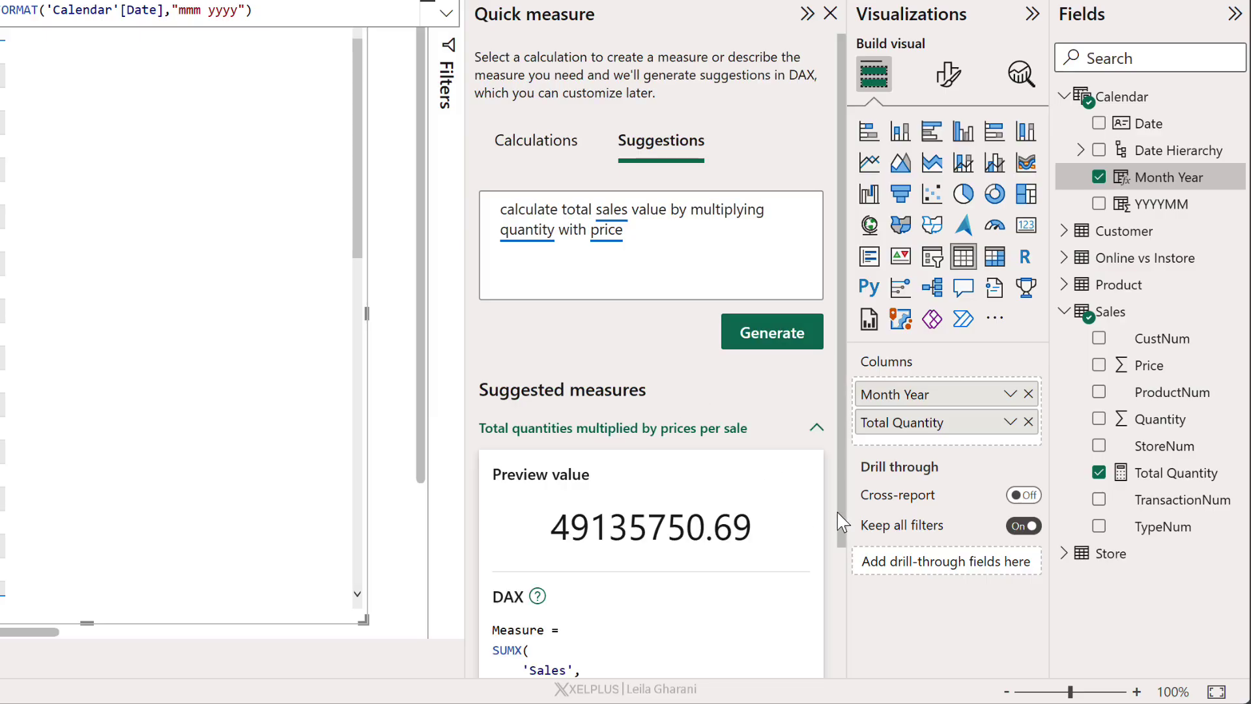
left_click_drag(840, 521, 848, 643)
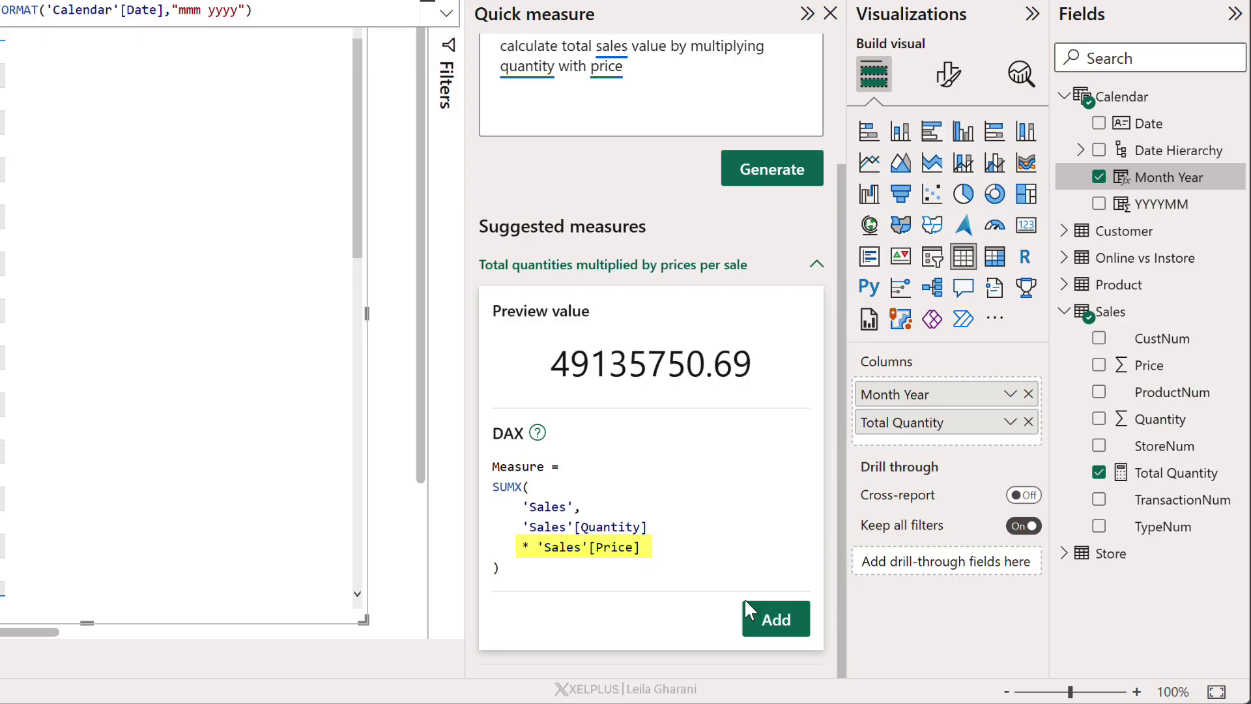
left_click(769, 623)
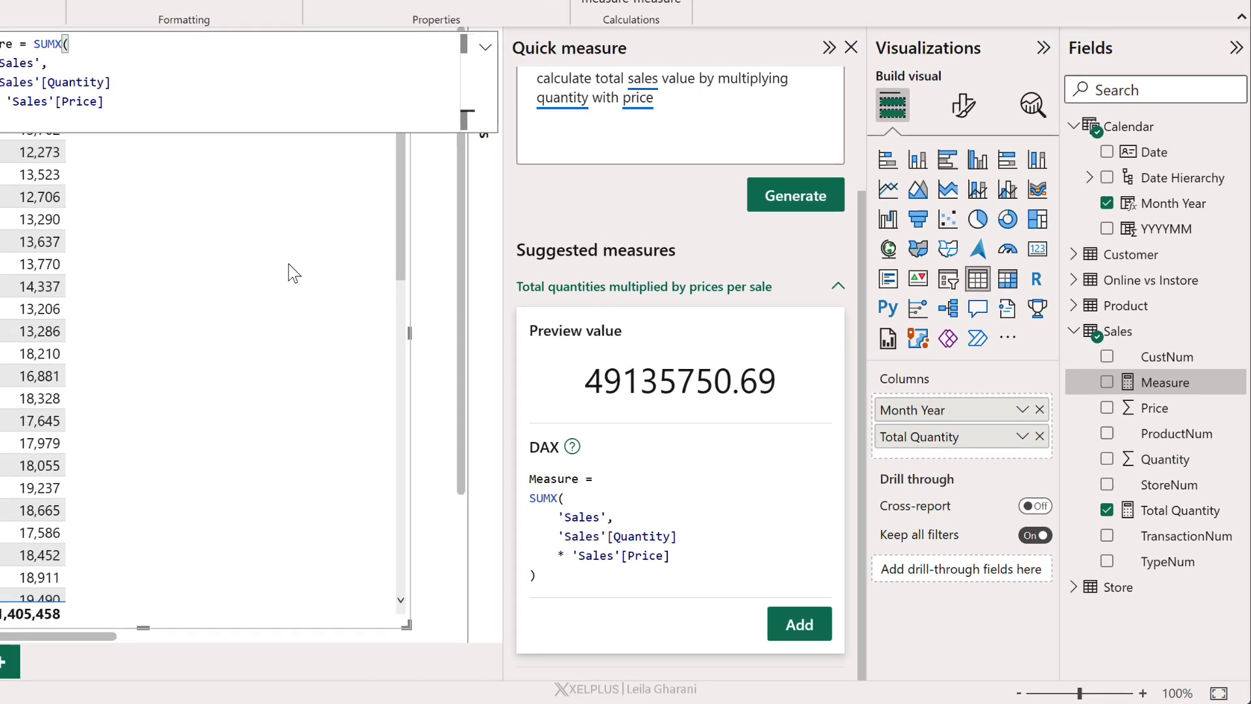
Step: Rename the SUMX measure to Total Sales and set its decimal places to 0
double_click(135, 132)
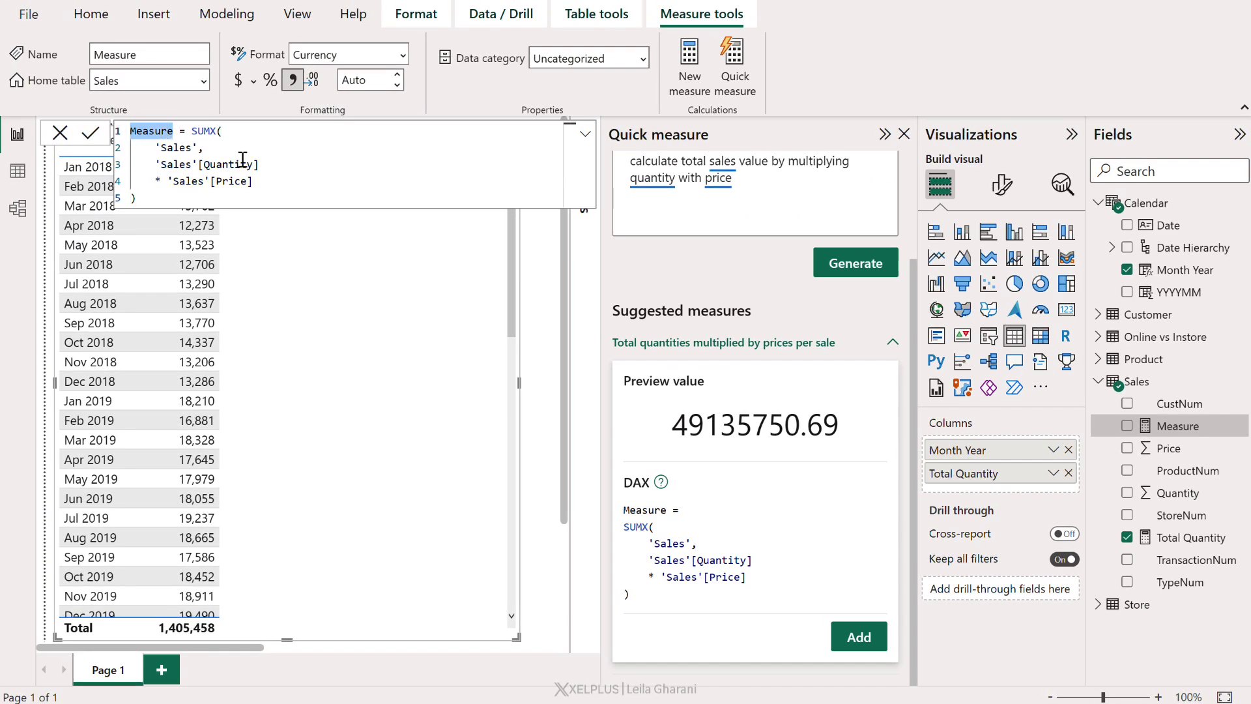
type("Total Sales")
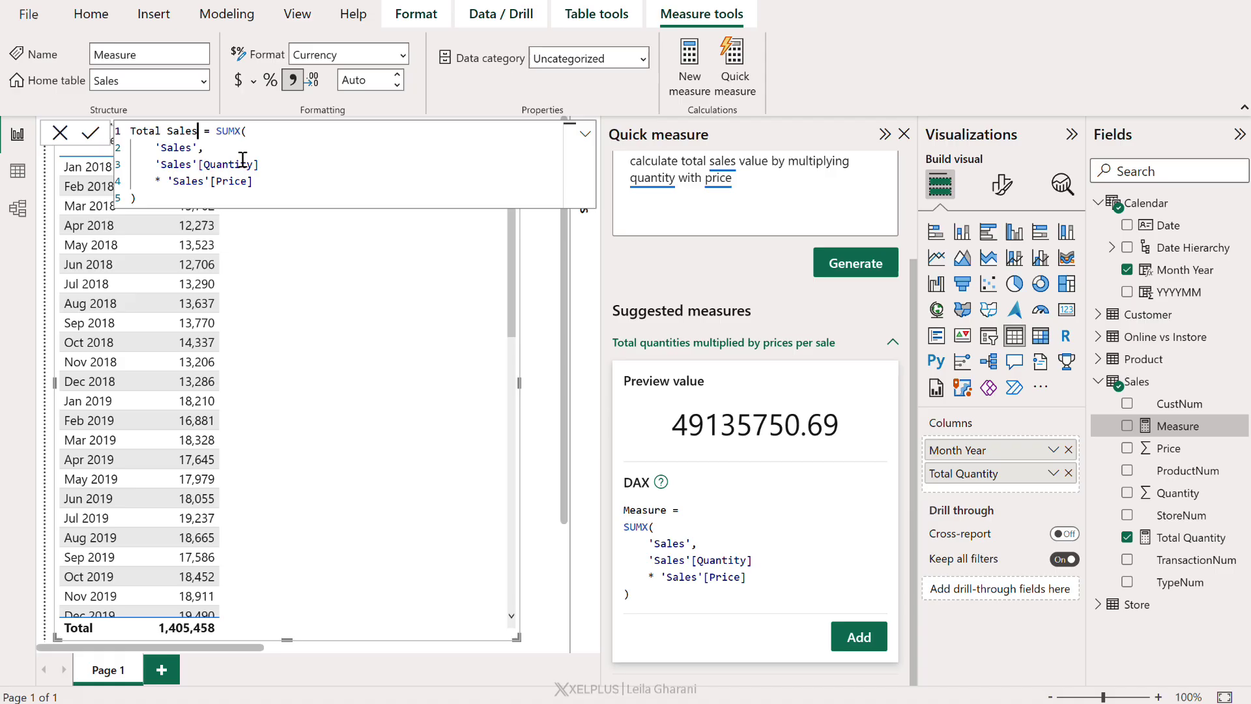
left_click(246, 196)
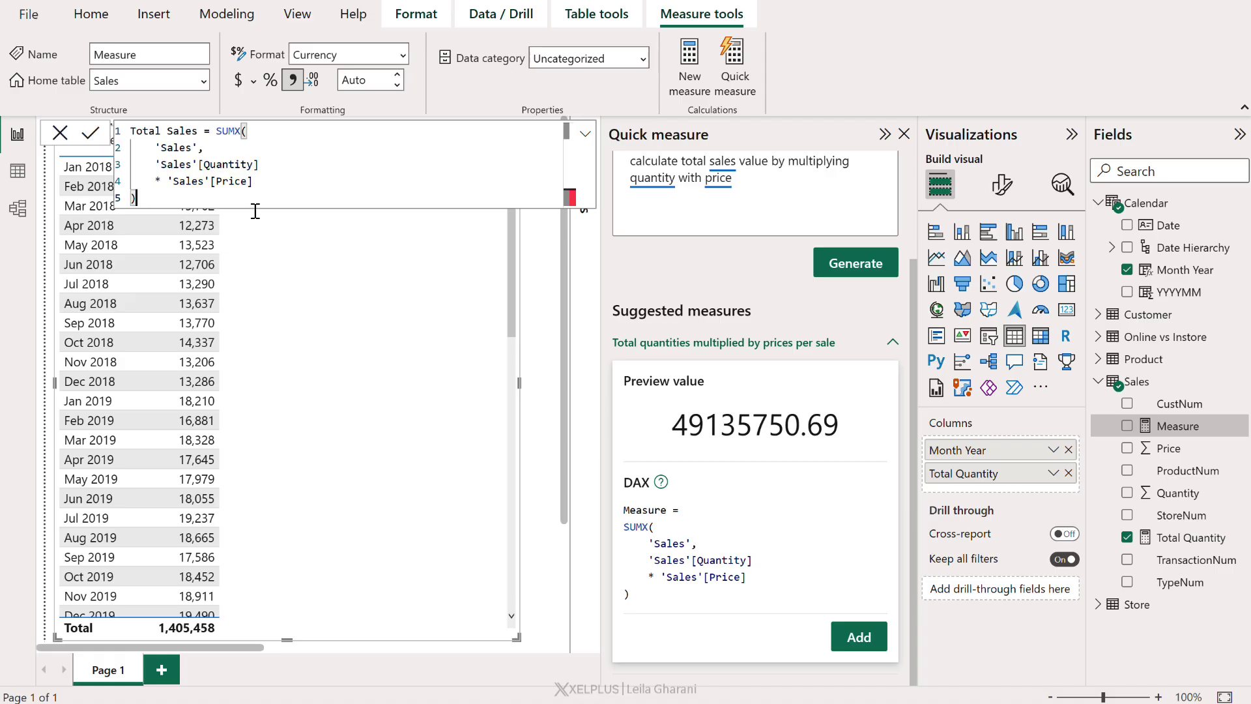
key("Return")
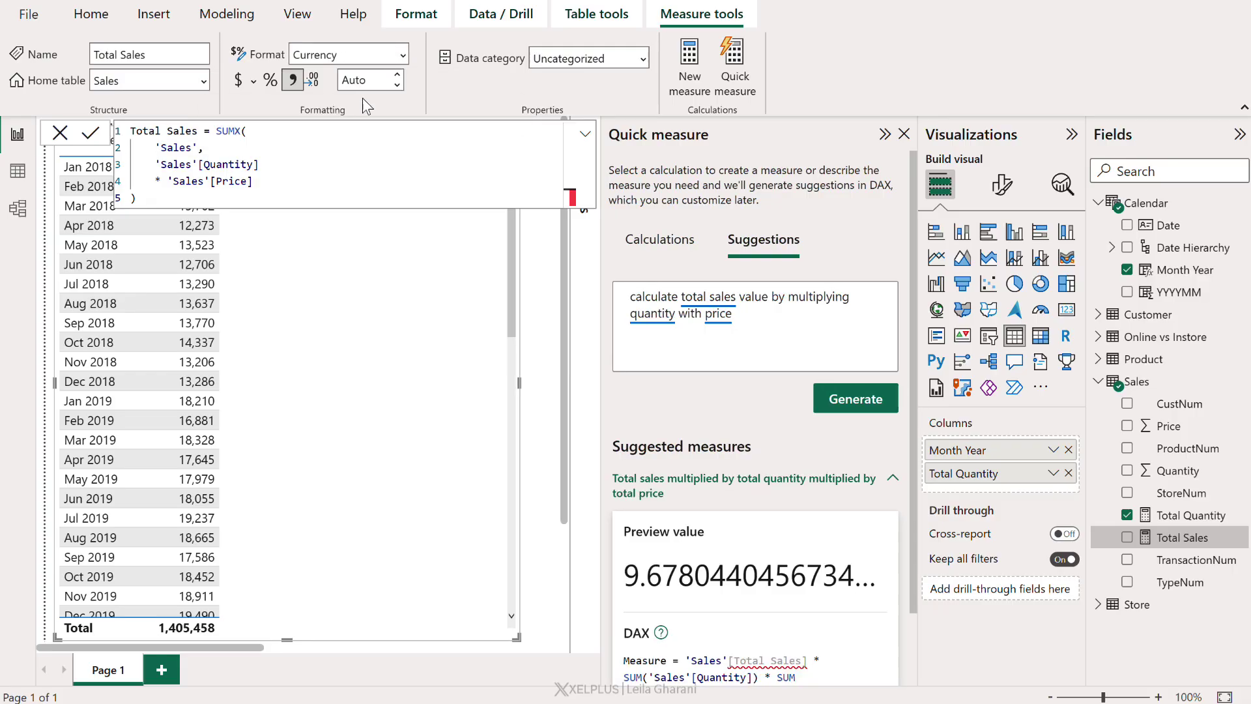
left_click(384, 81)
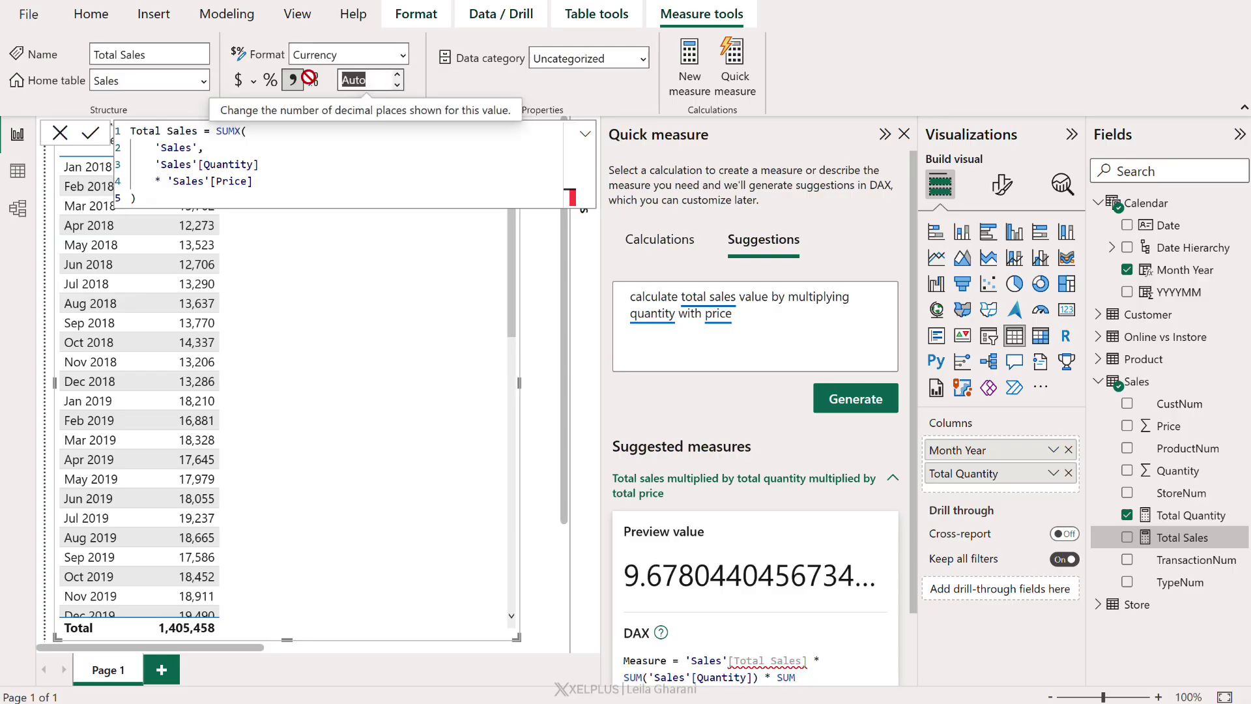
type("0")
key("Return")
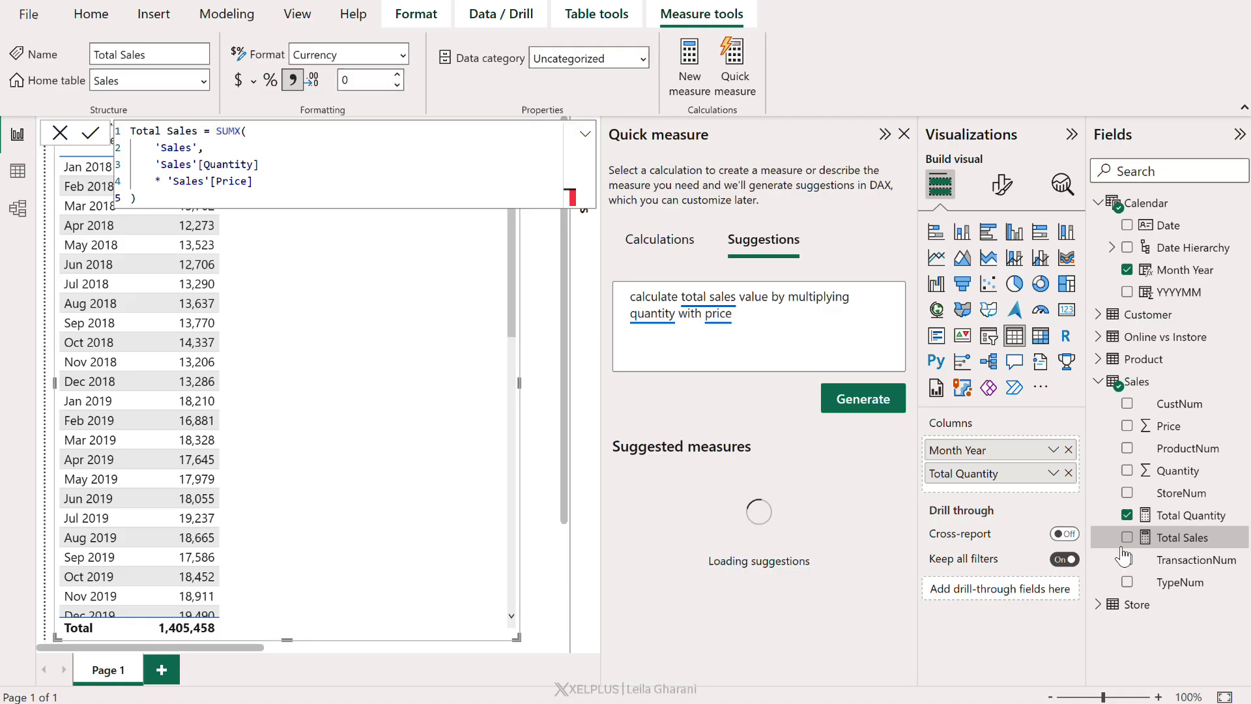
Step: Add Total Sales to the month table, empty the suggestions prompt, and collapse the formula bar
left_click(1127, 537)
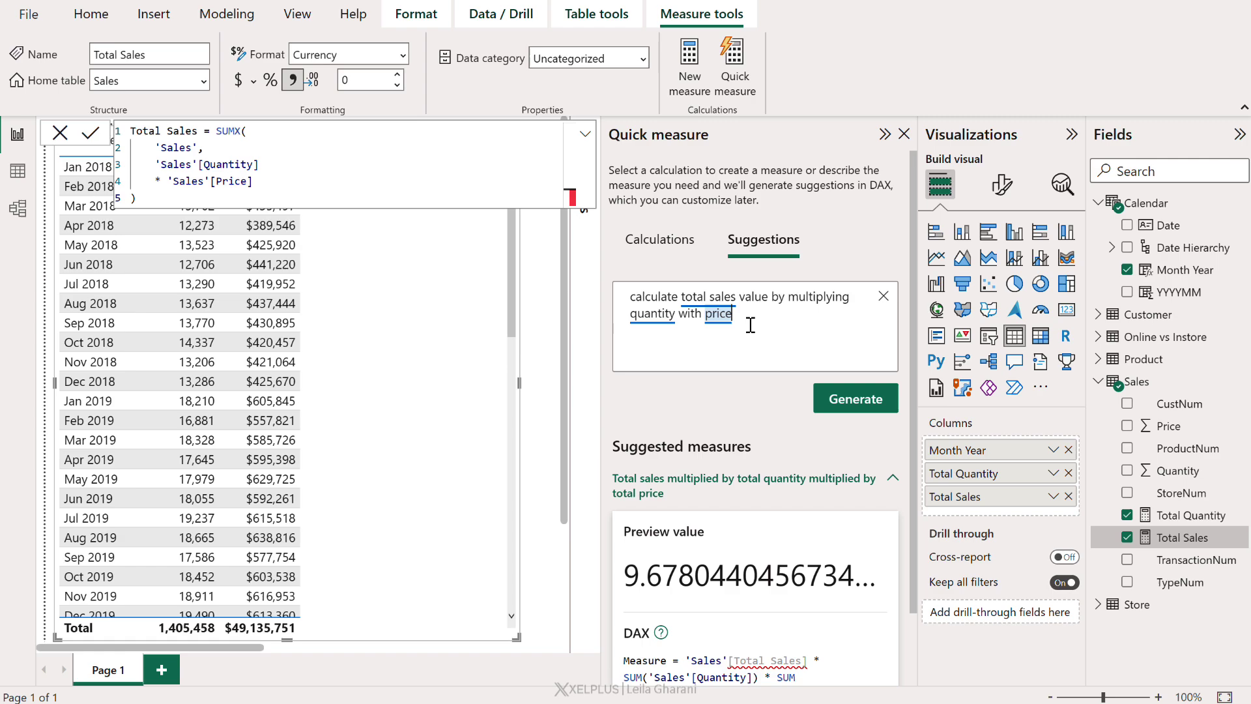
left_click(882, 298)
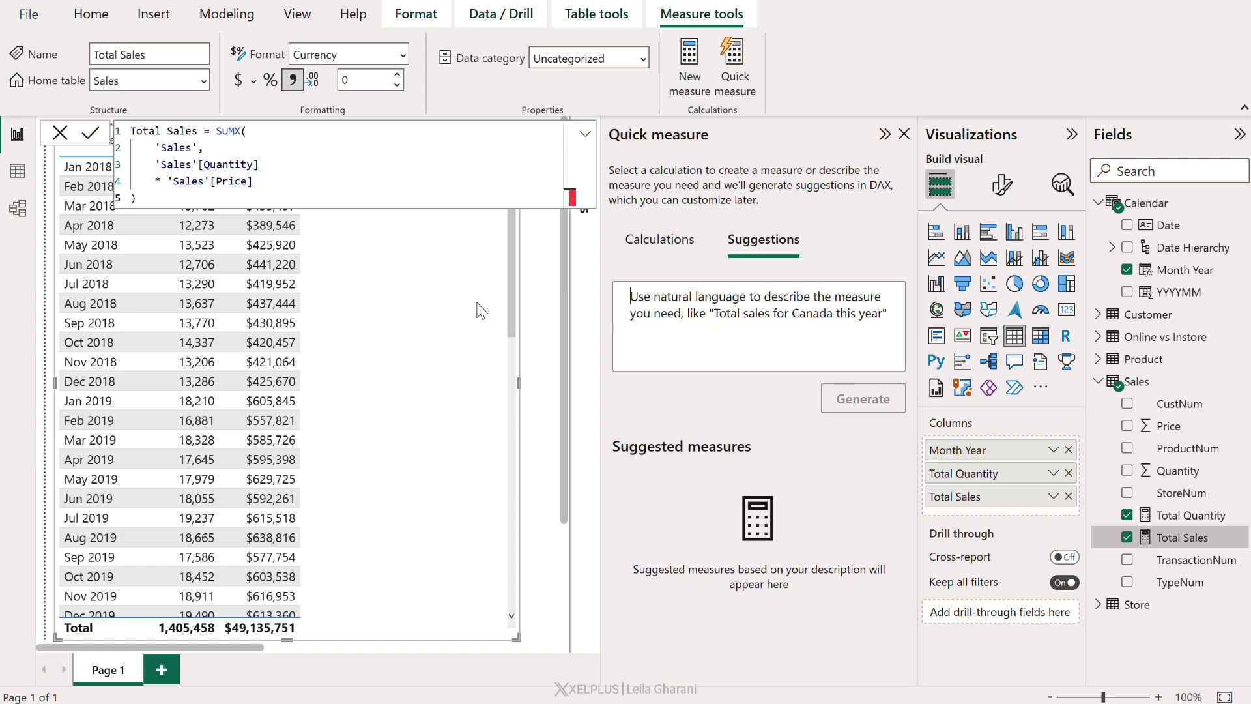
left_click(585, 133)
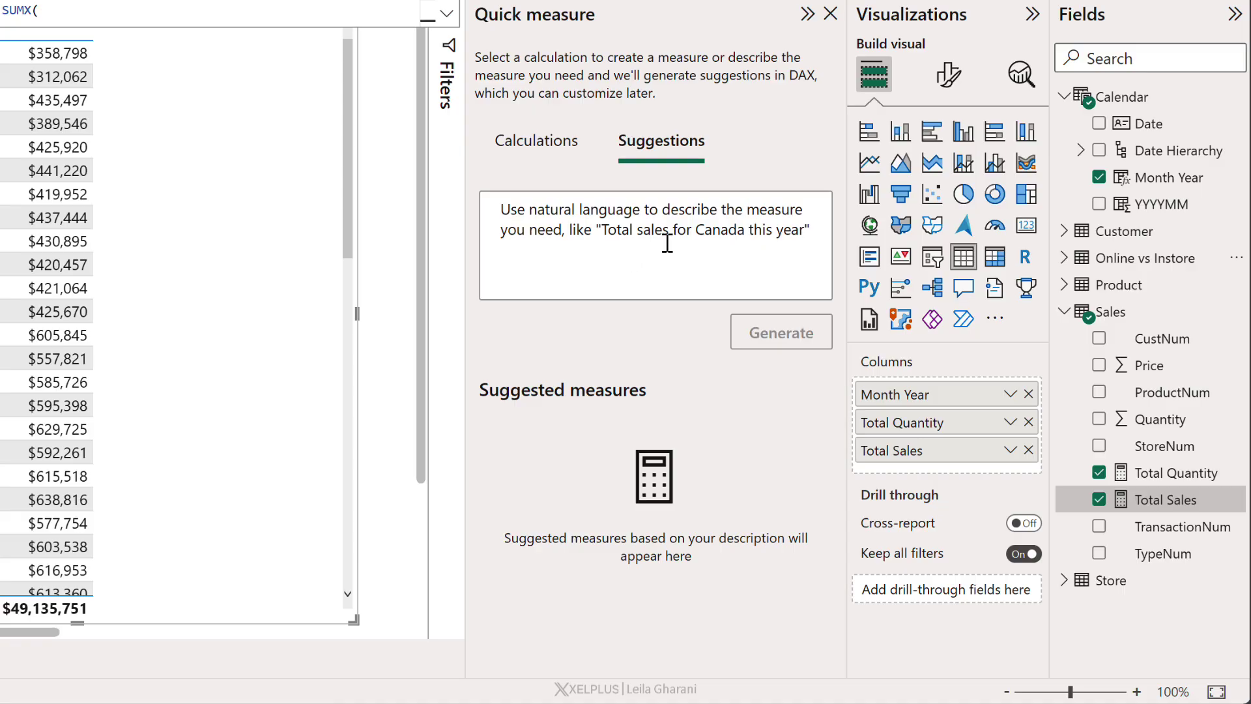
Step: Request suggestions for 'total online sales', which return only plain Total Sales ($49,135,751)
left_click(1066, 259)
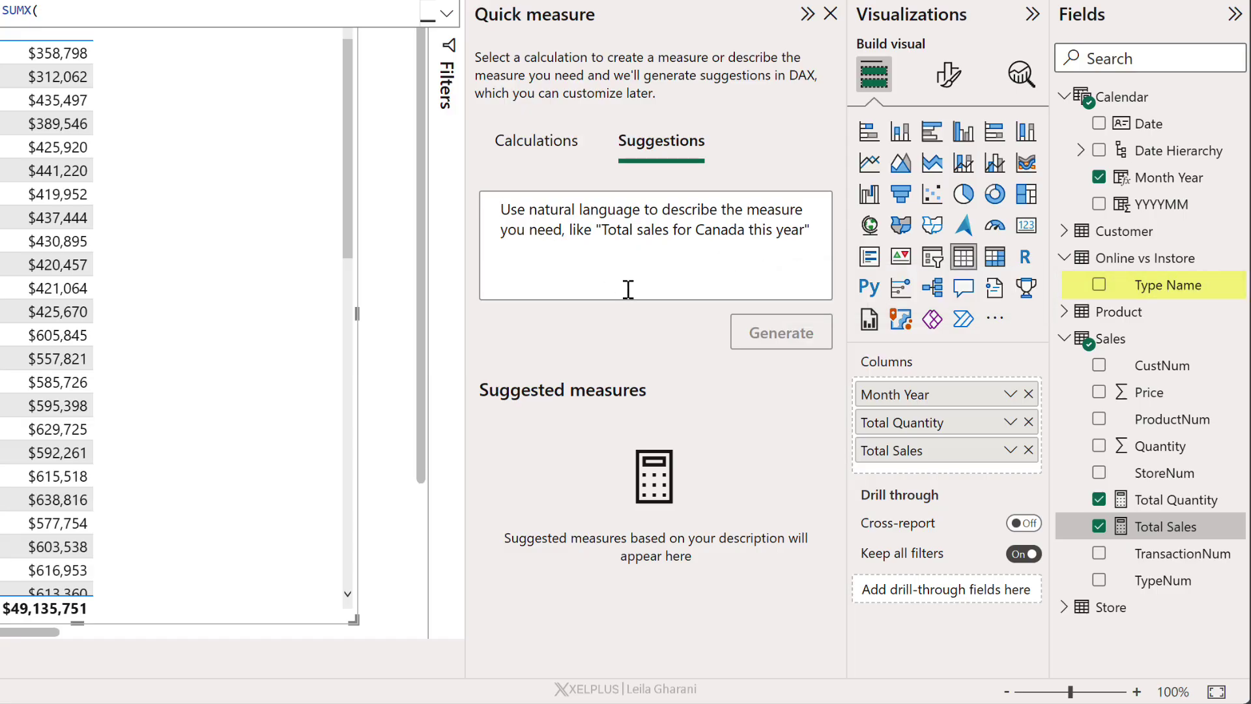
type("total onl")
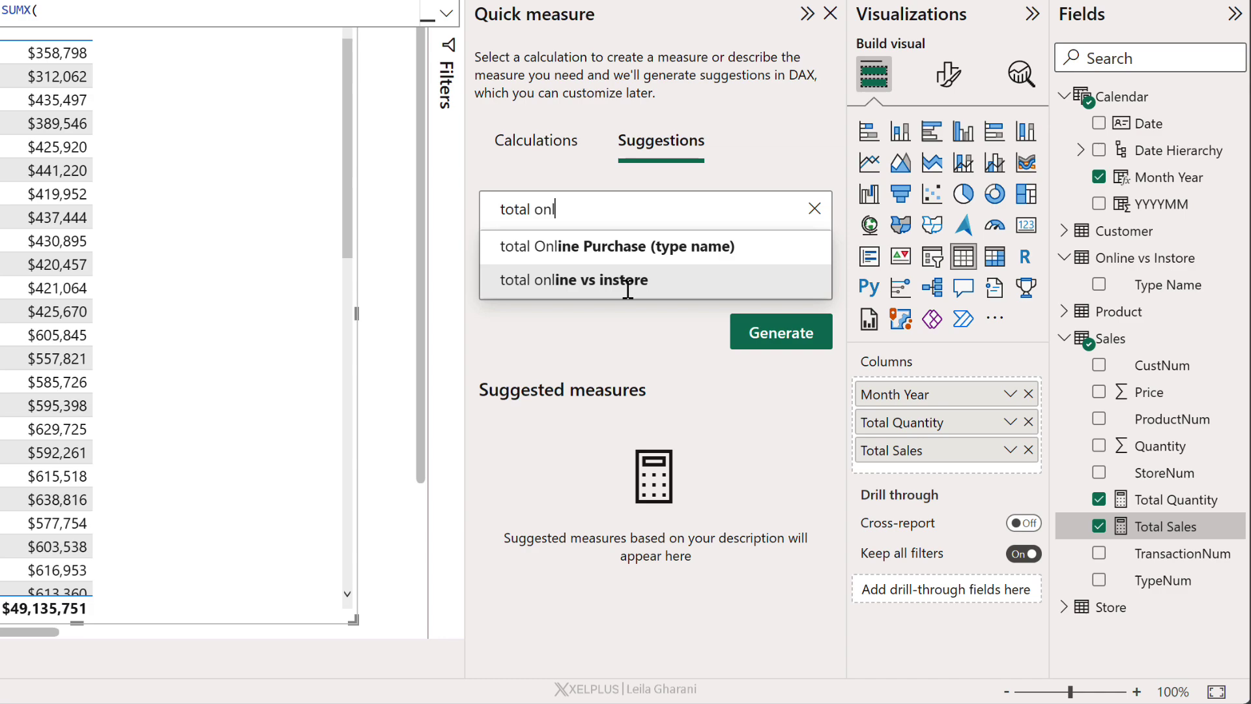
type("ine sales")
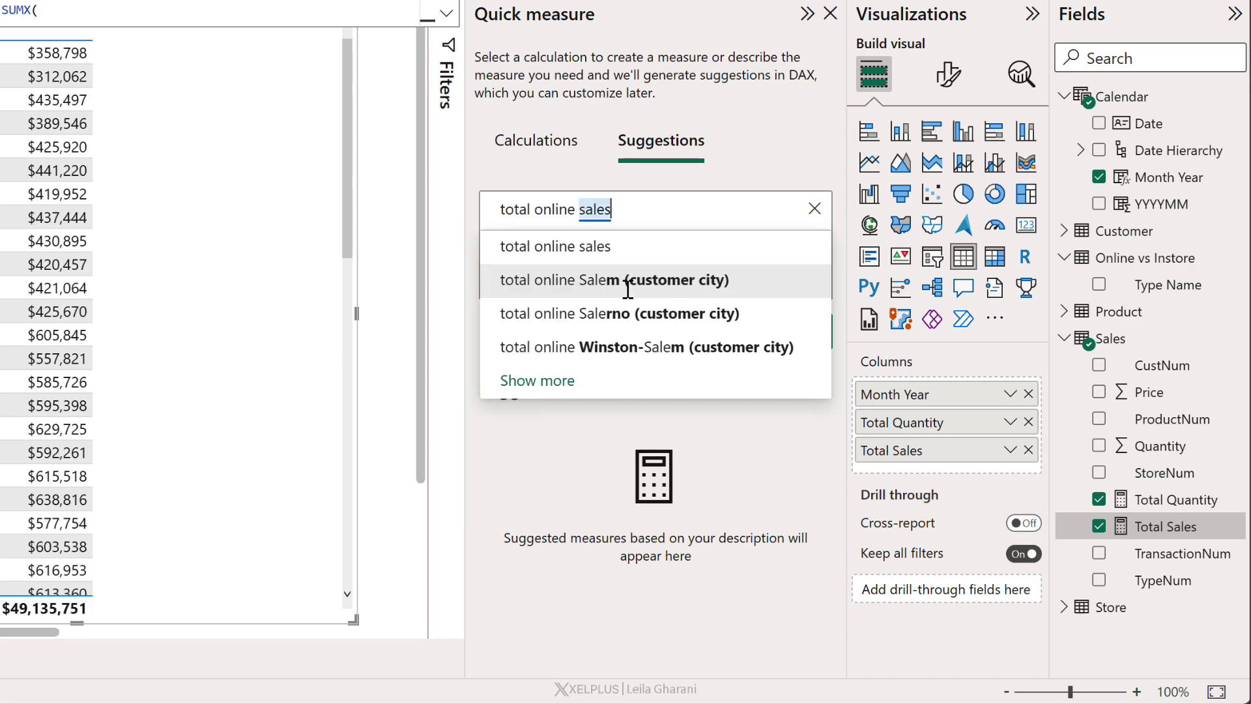
left_click(620, 248)
left_click(769, 343)
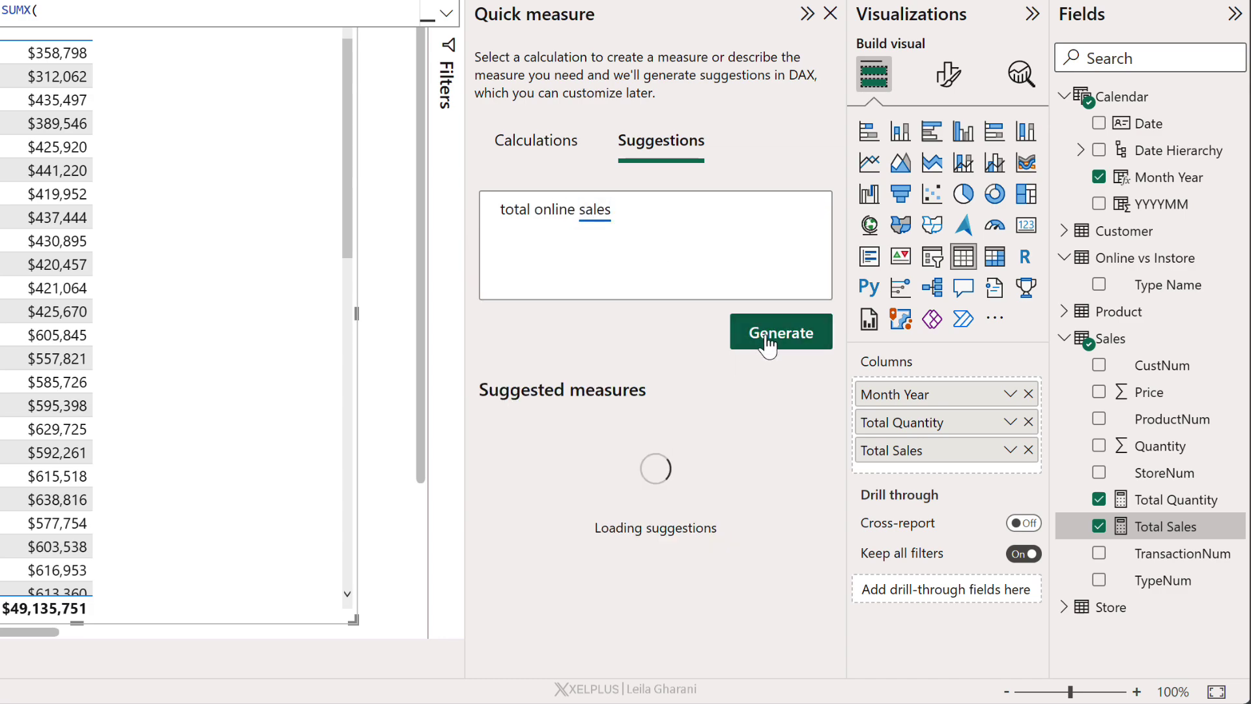
scroll(679, 446, "down", 2)
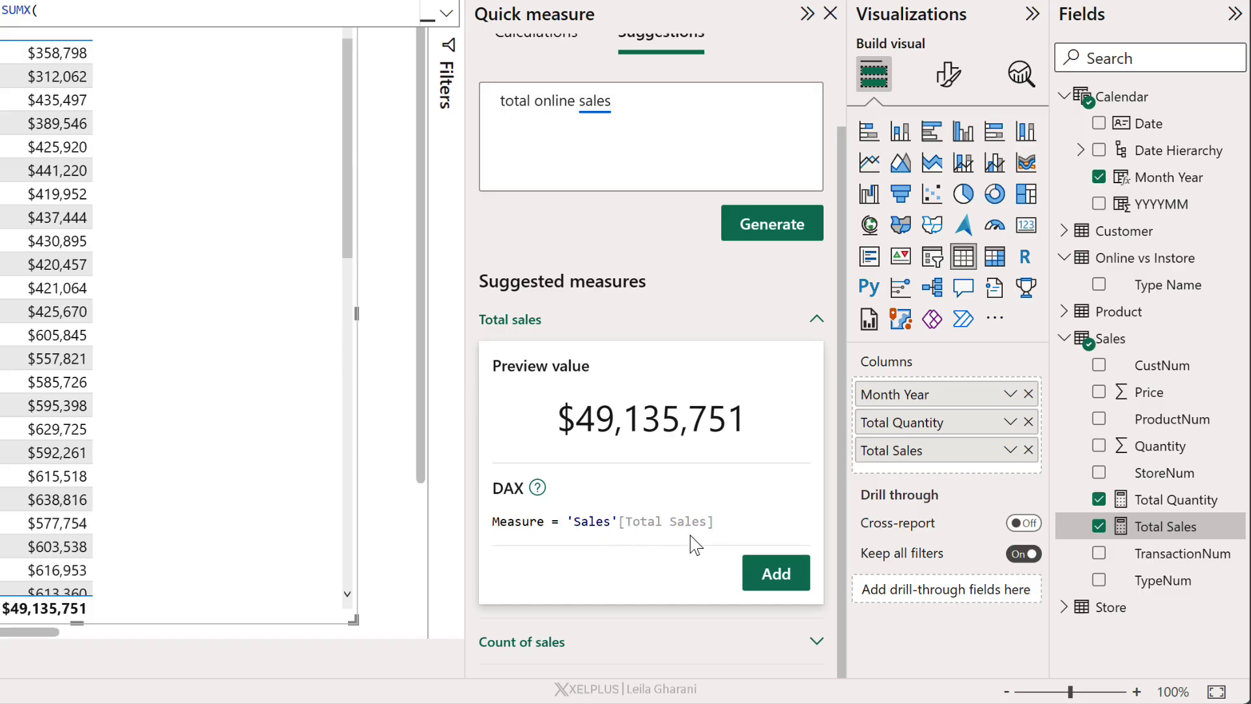
scroll(675, 459, "up", 2)
left_click_drag(617, 208, 538, 203)
type("sales ")
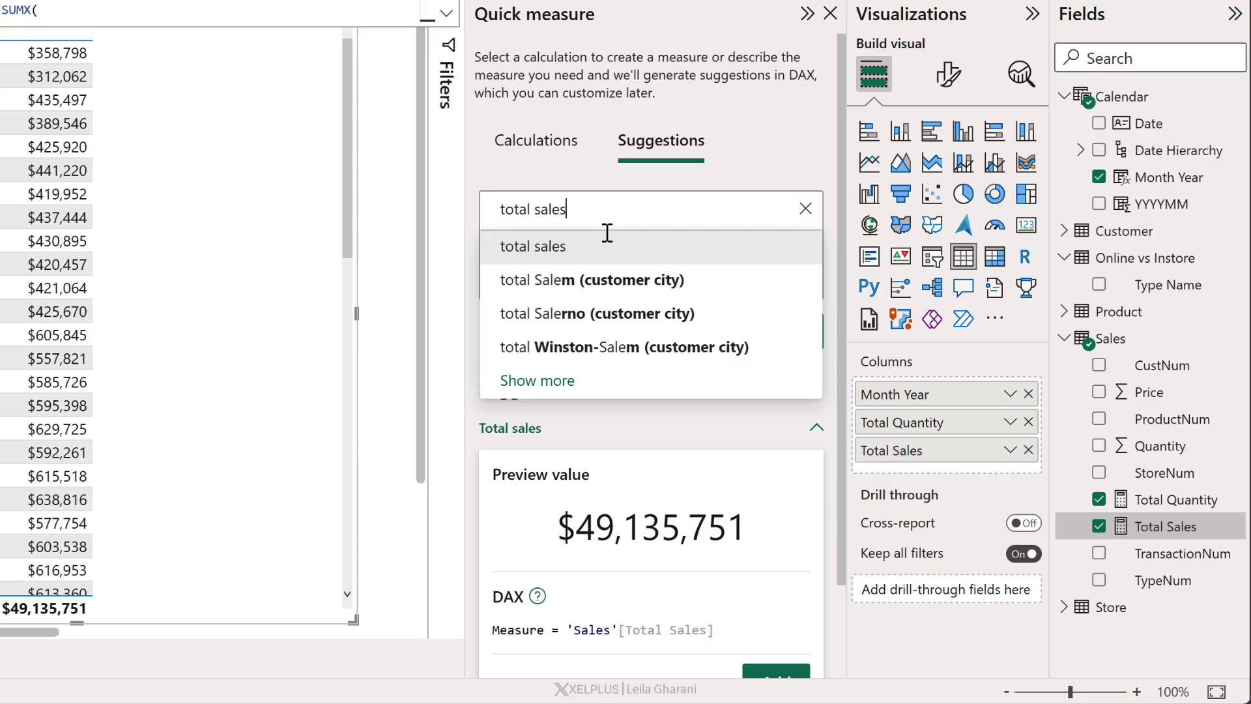
type("for online")
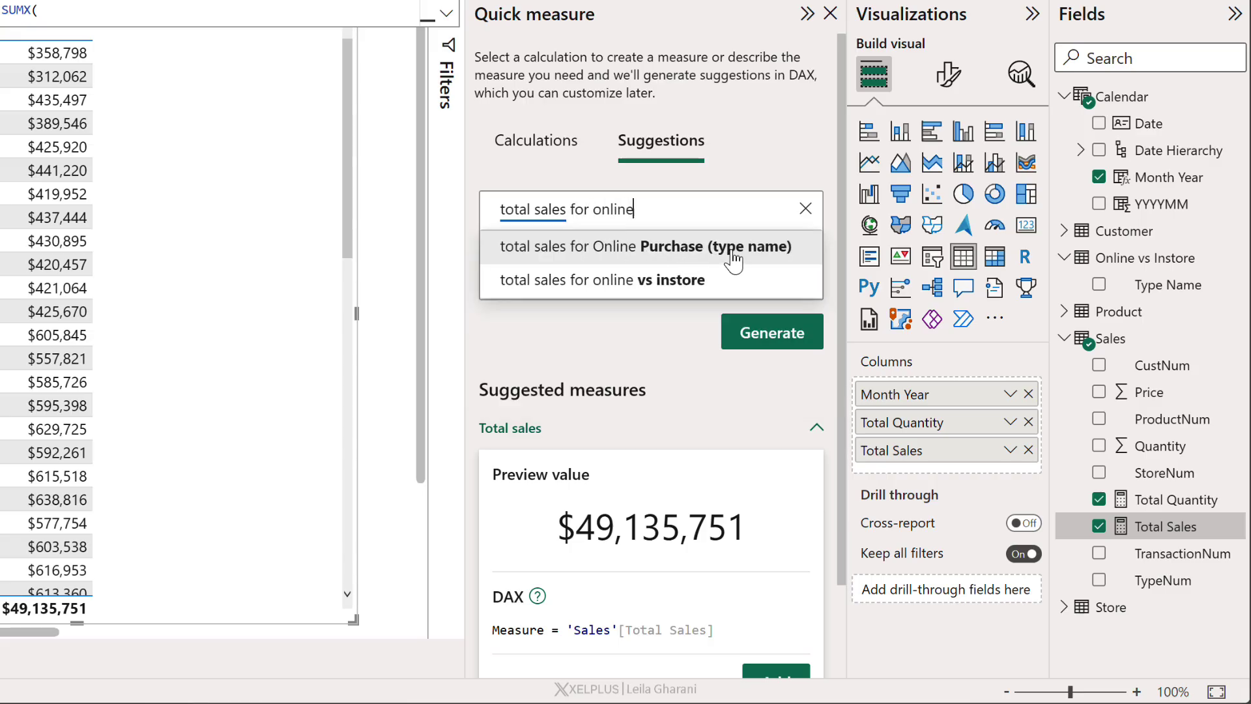
Step: Describe the measure as total sales for Online Purchase and generate a suggestion previewing $28,662,876
left_click(713, 256)
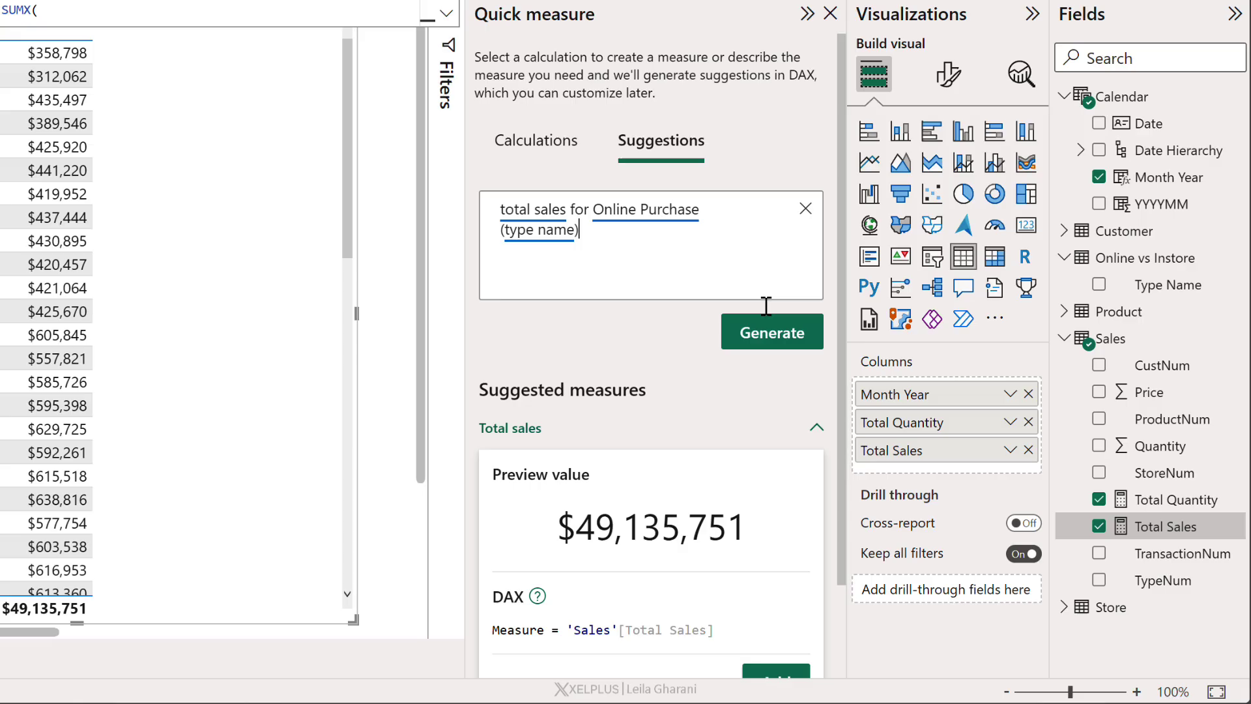
left_click(777, 337)
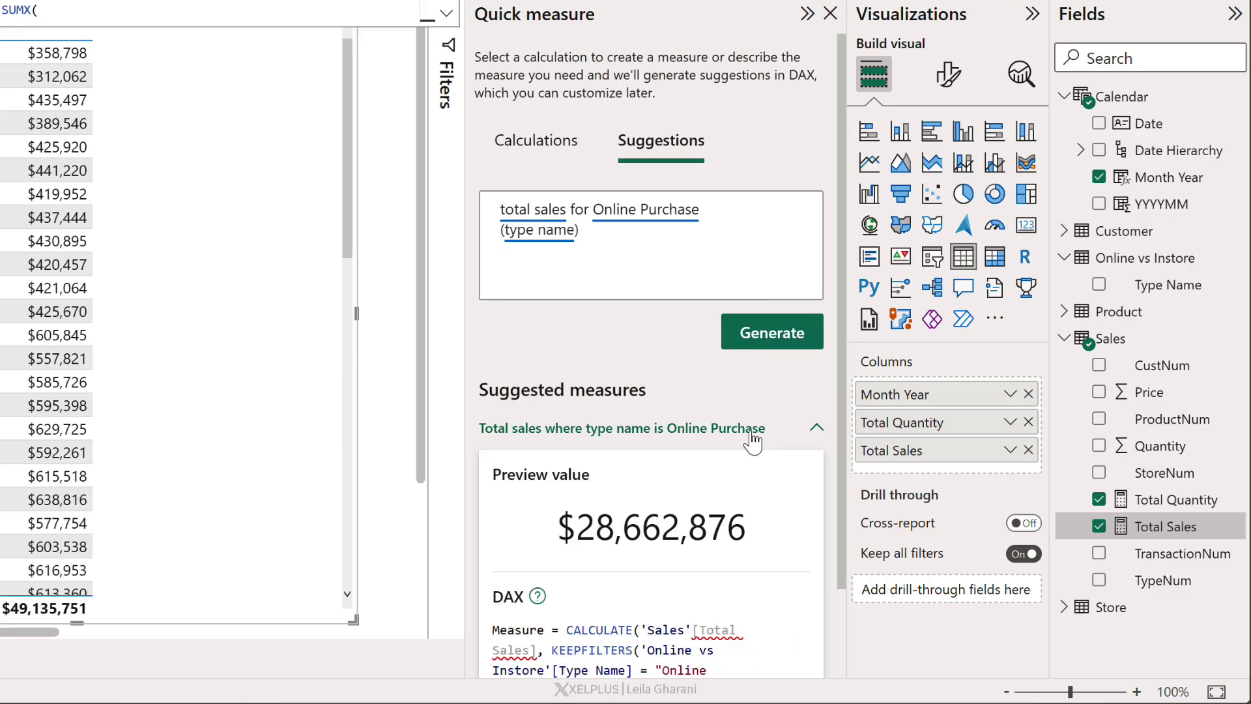
scroll(753, 445, "down", 2)
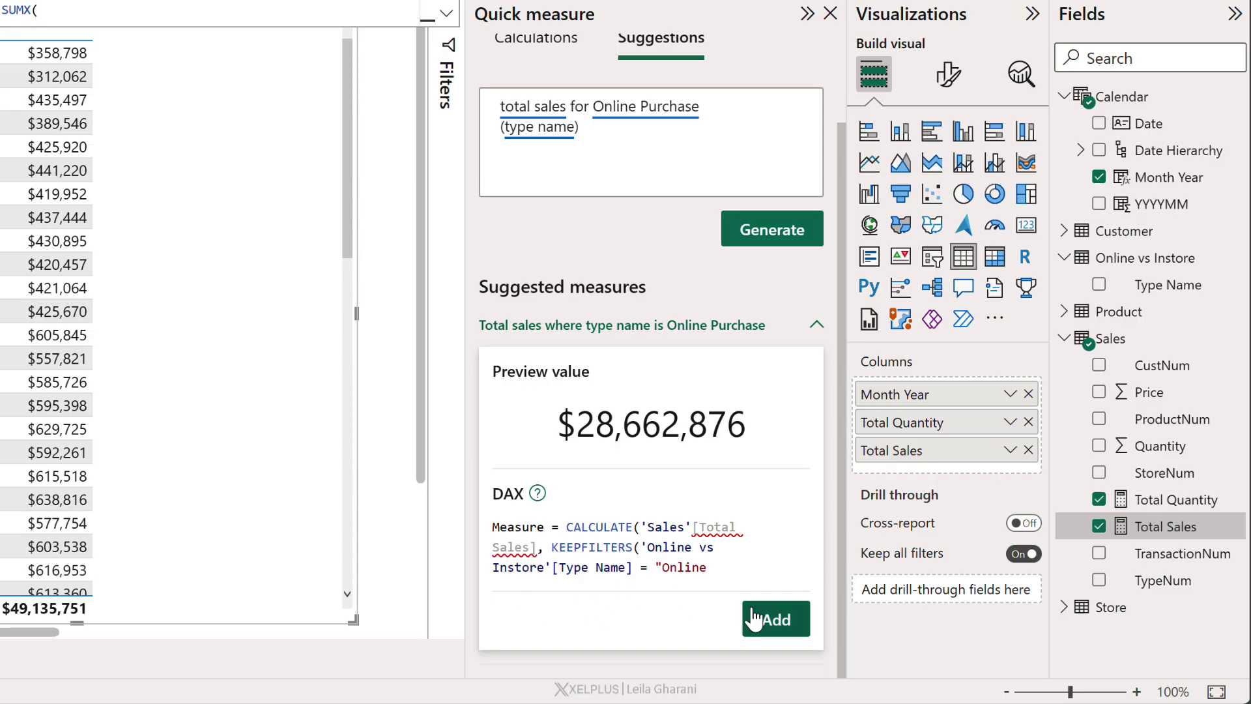
Step: Add the Online Purchase suggested measure and rename it to Total Online Sales
left_click(775, 631)
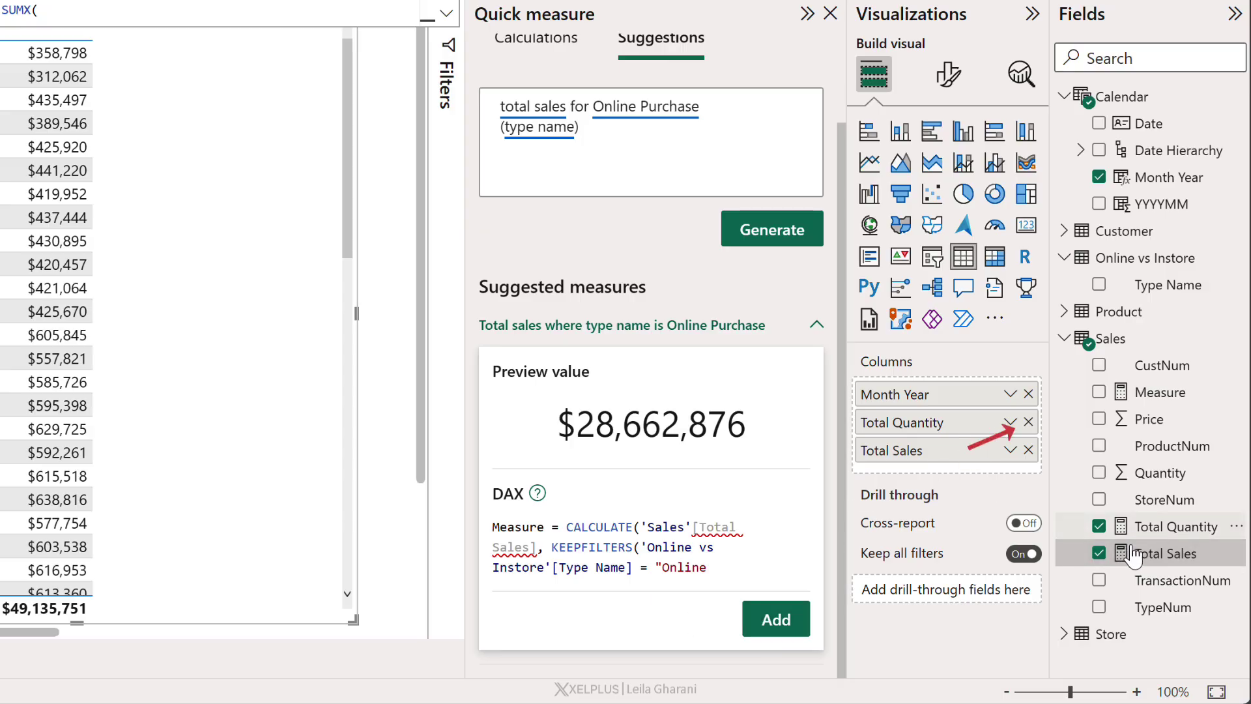
left_click(1144, 394)
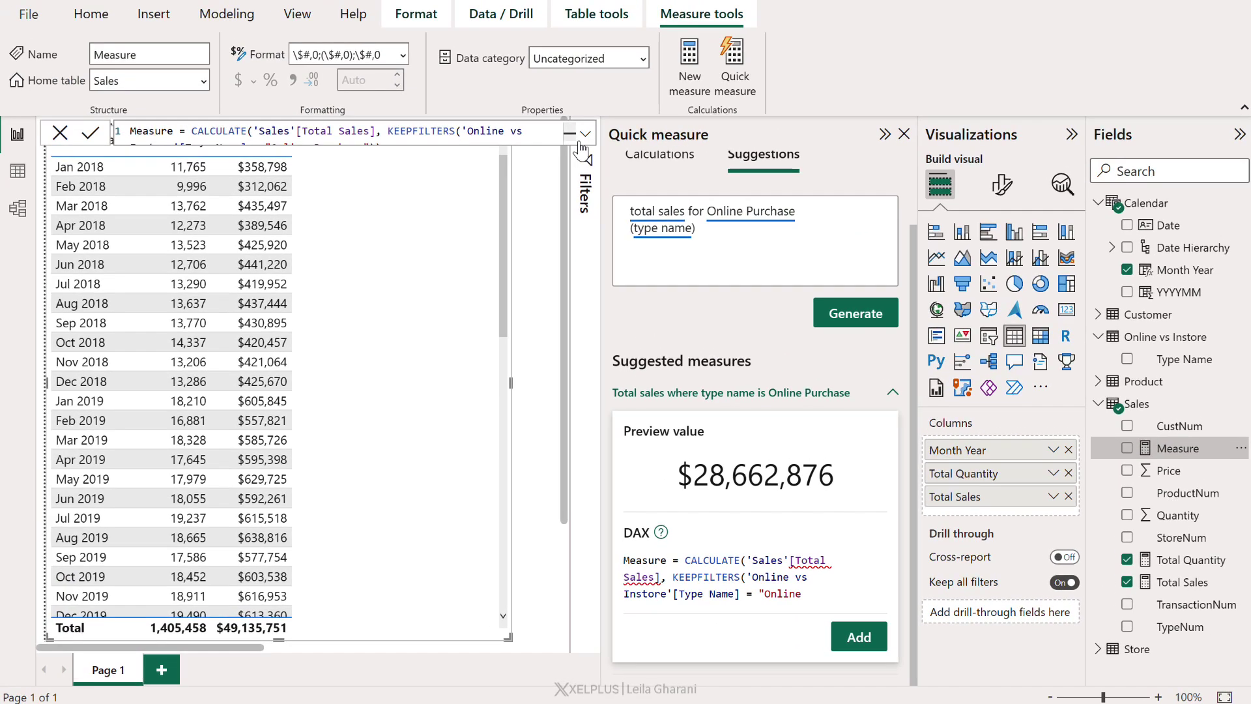
left_click(586, 134)
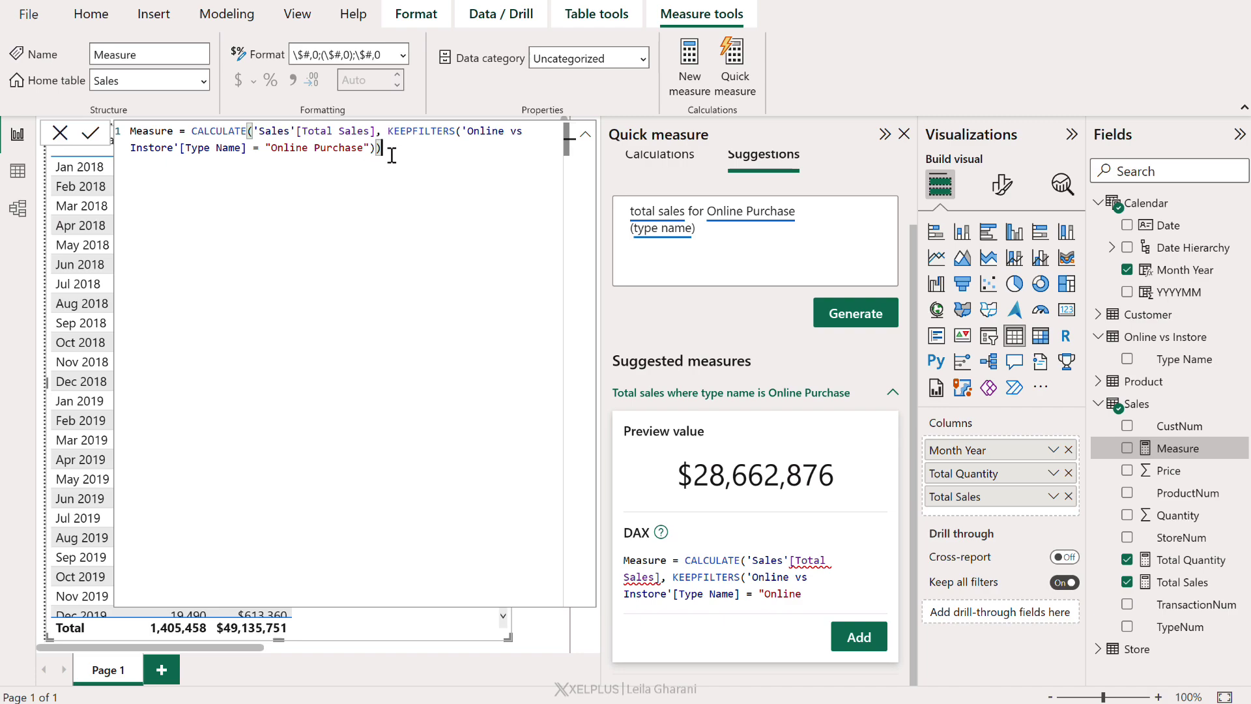
double_click(153, 130)
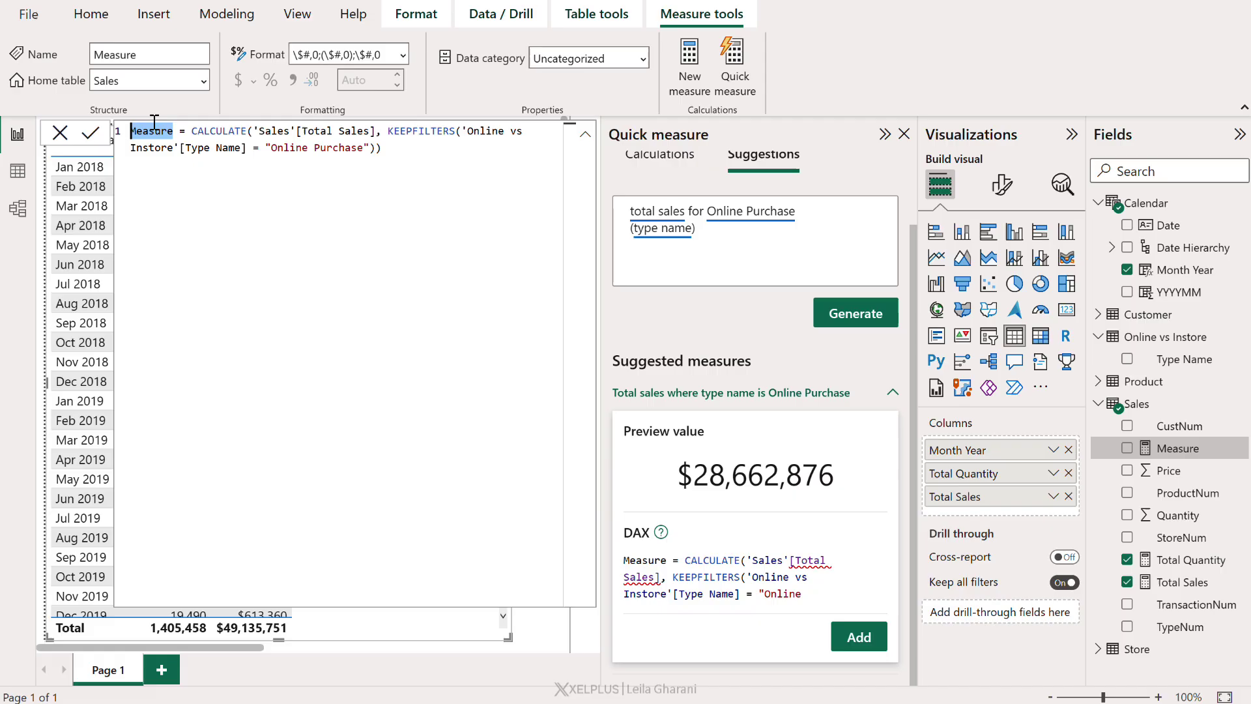
type("Tota")
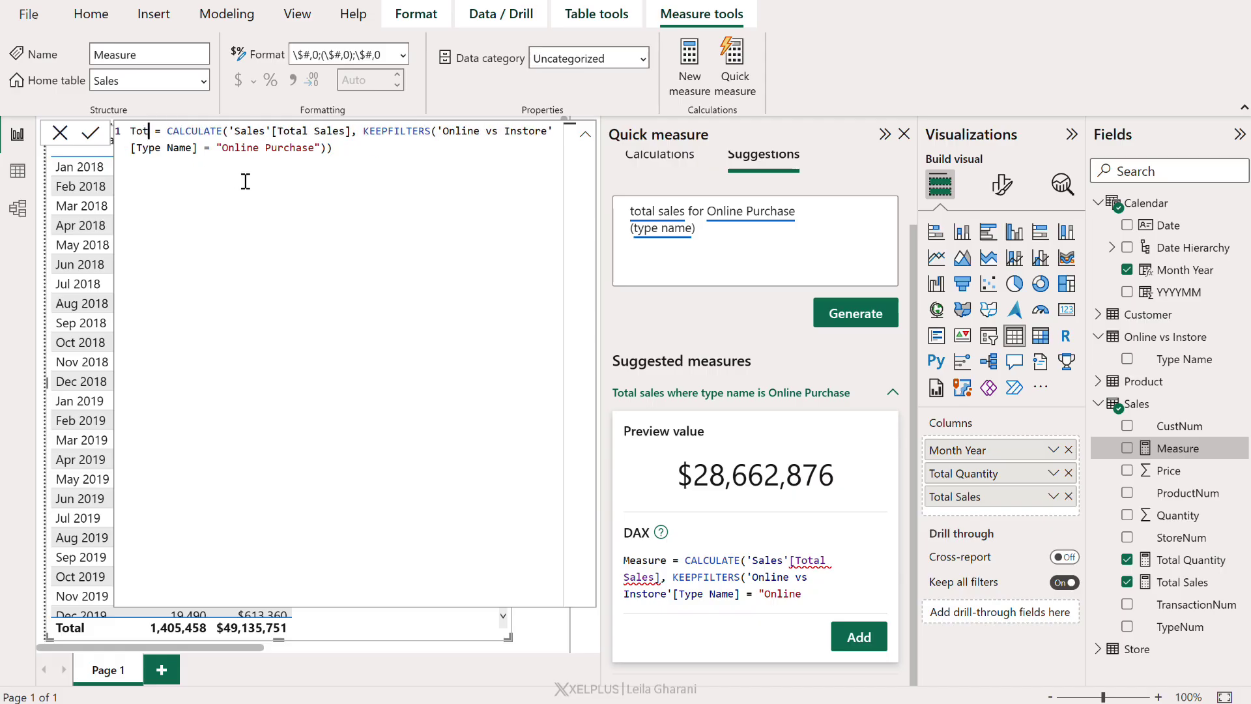
type("l Online Sale")
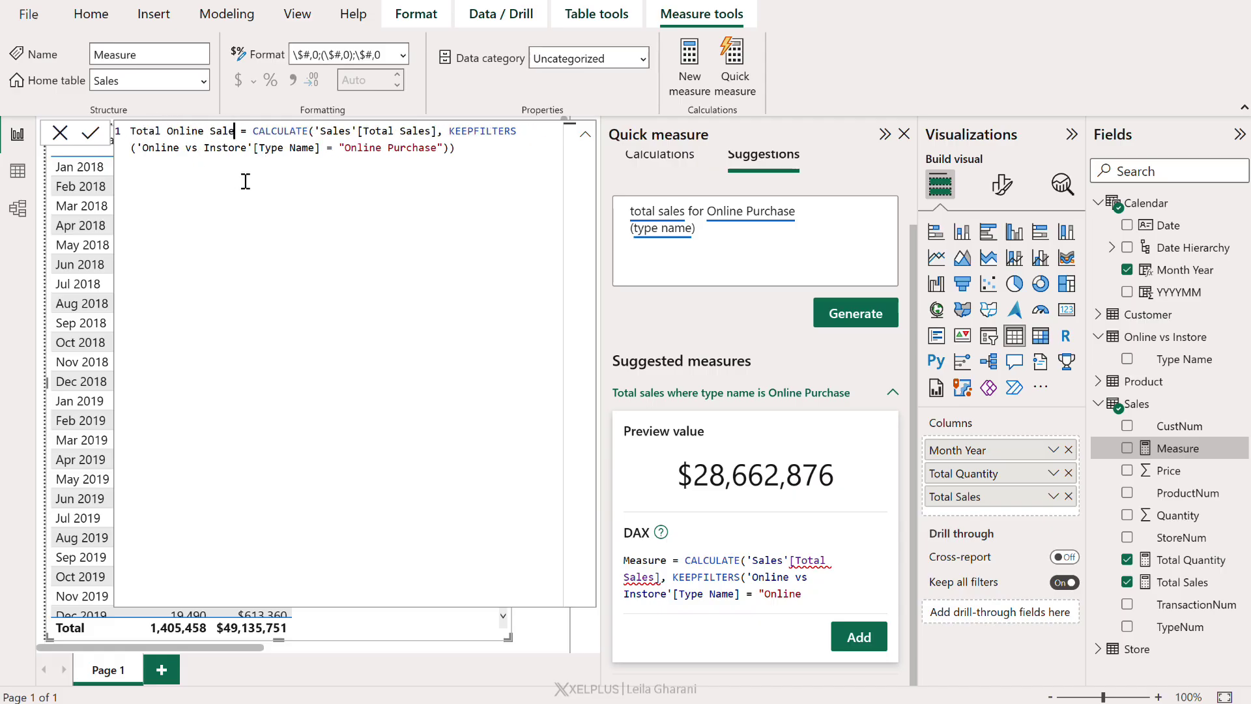
type("s")
left_click(280, 172)
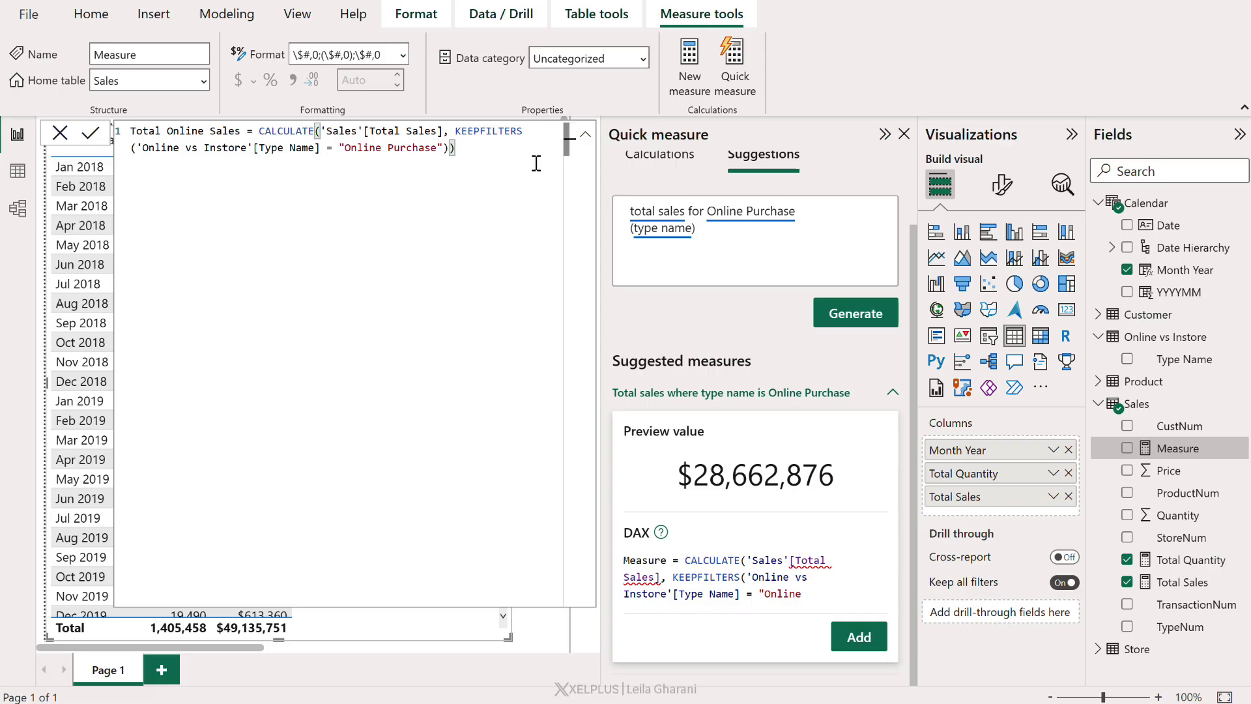
left_click(585, 137)
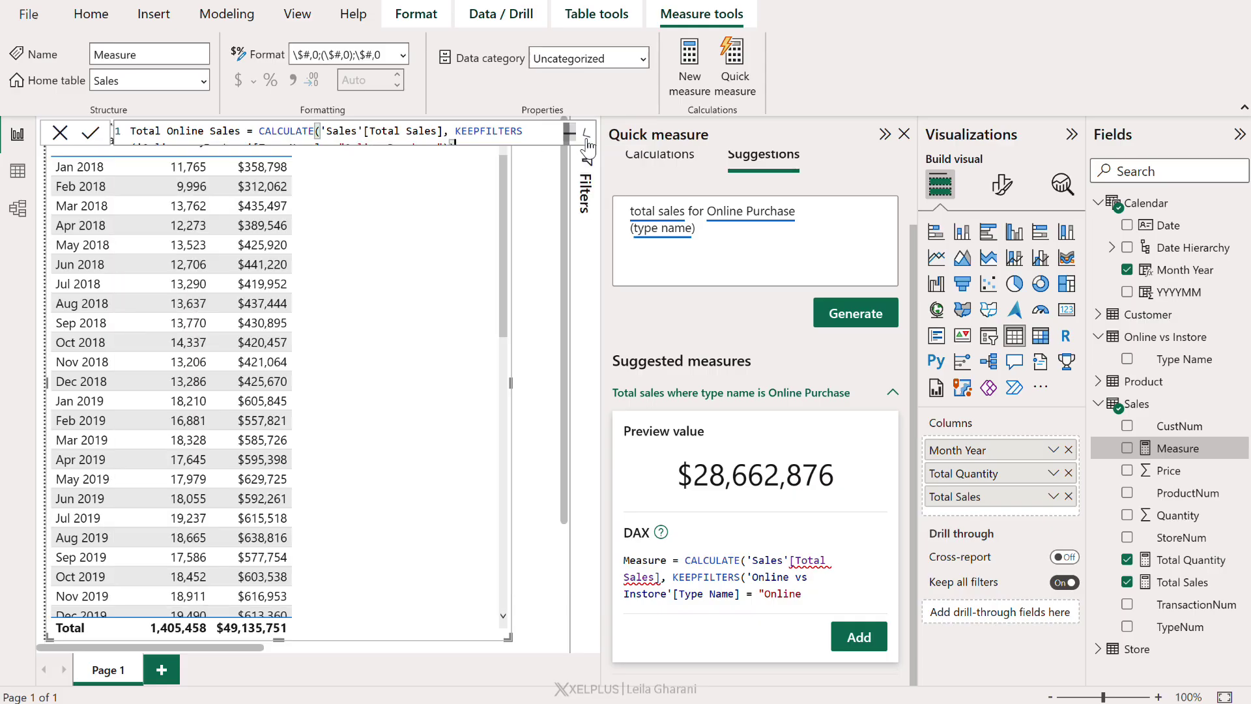
left_click(536, 193)
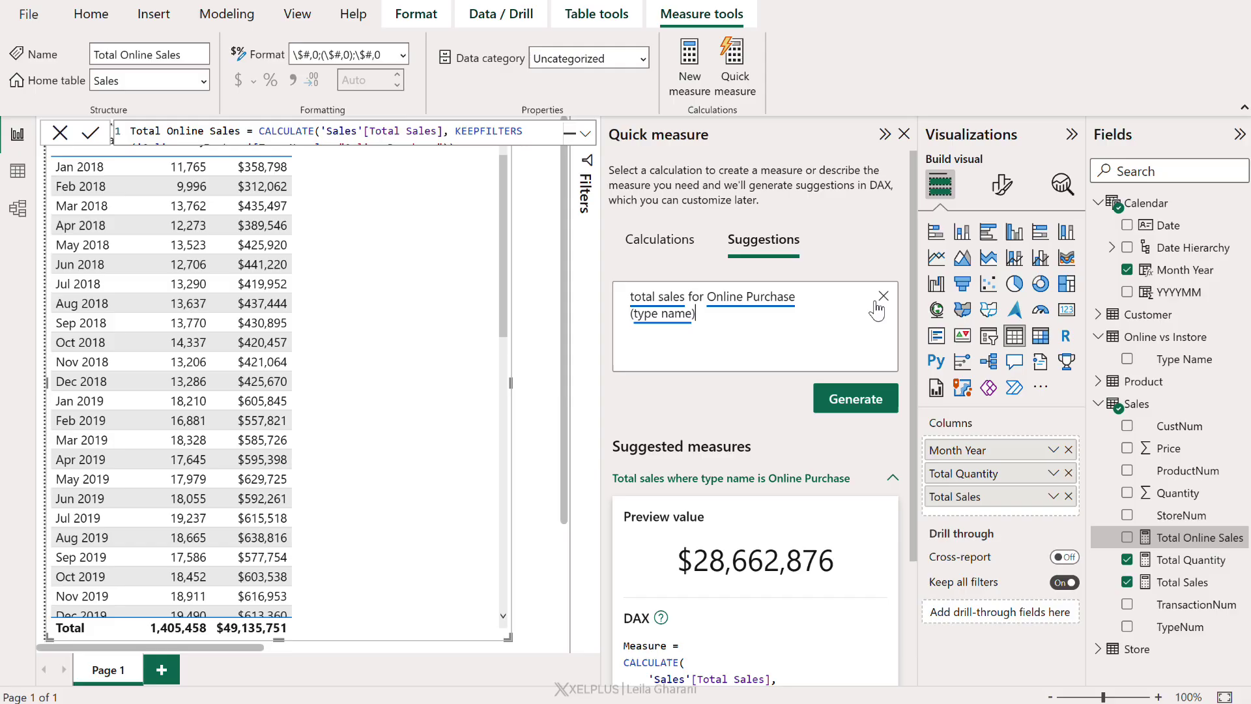
Step: Add Total Online Sales to the table as a fourth column totaling $28,662,876
left_click(884, 296)
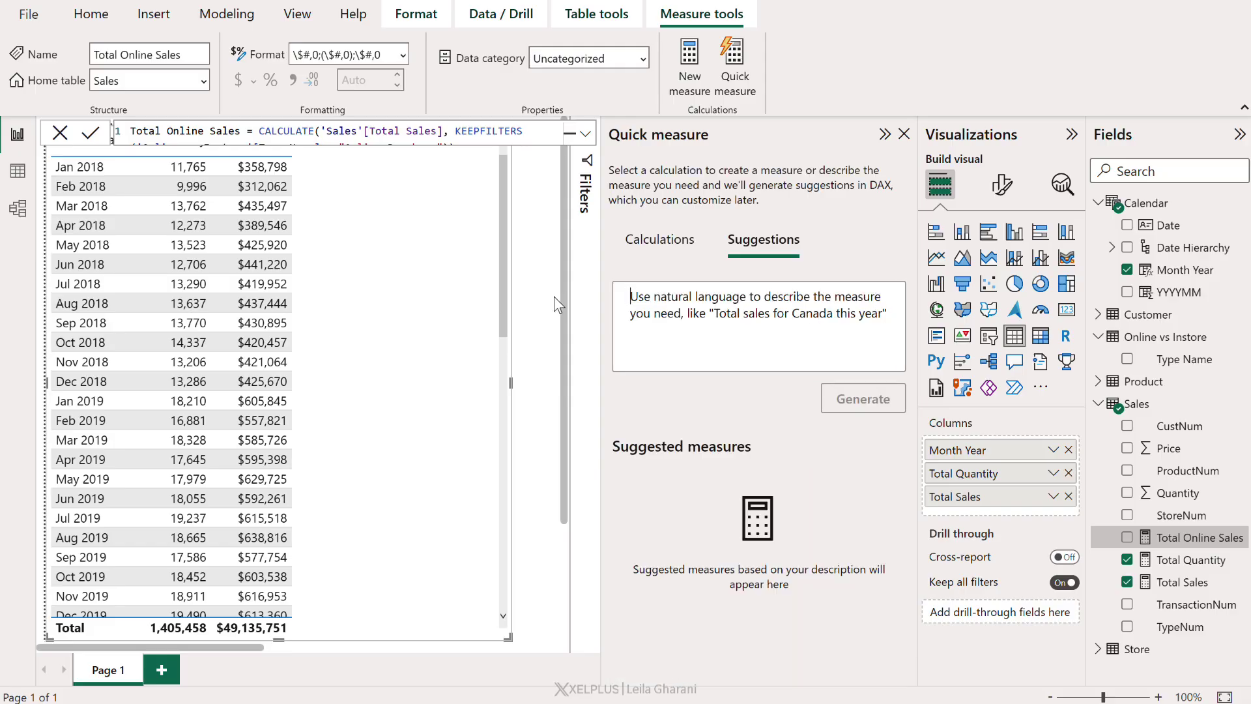
left_click(1128, 537)
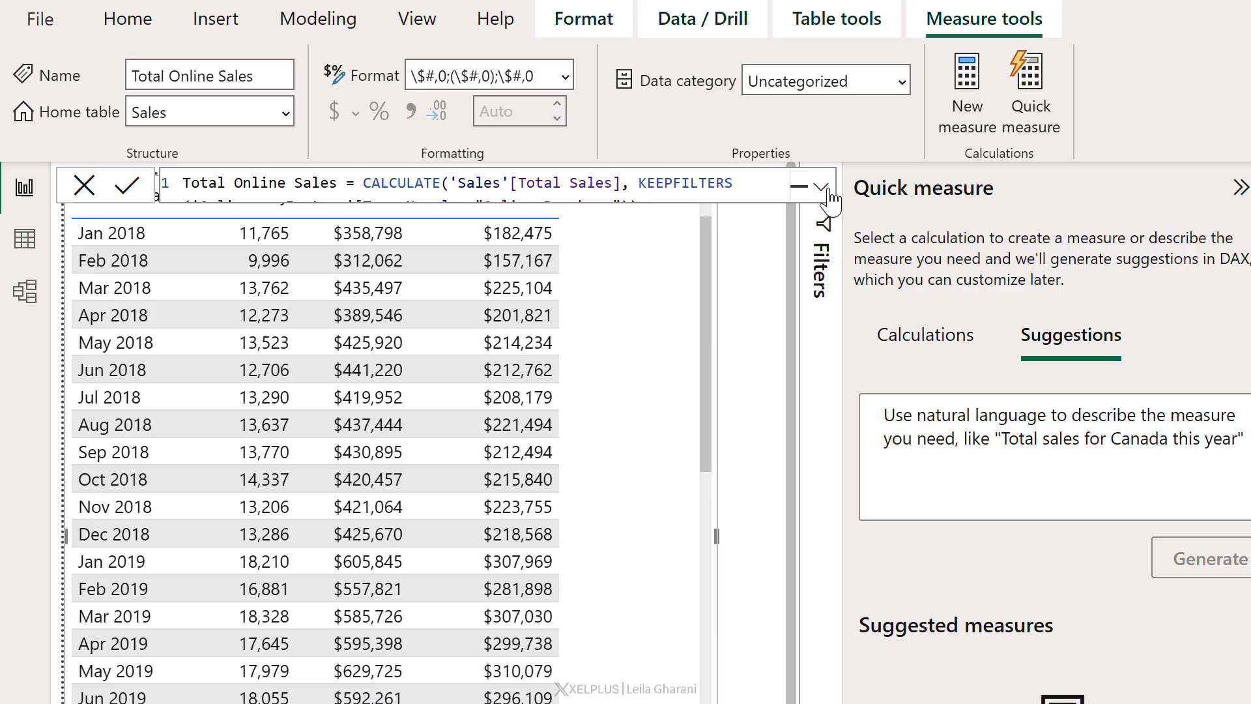
left_click(731, 166)
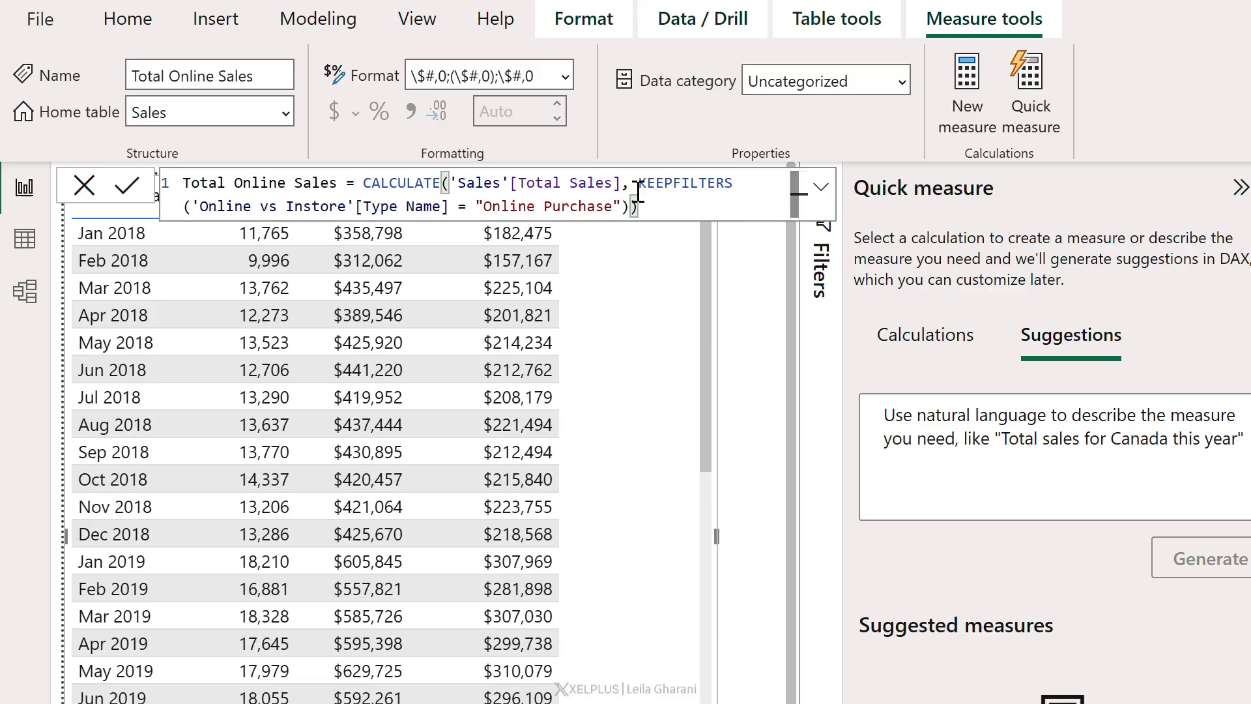
left_click(822, 190)
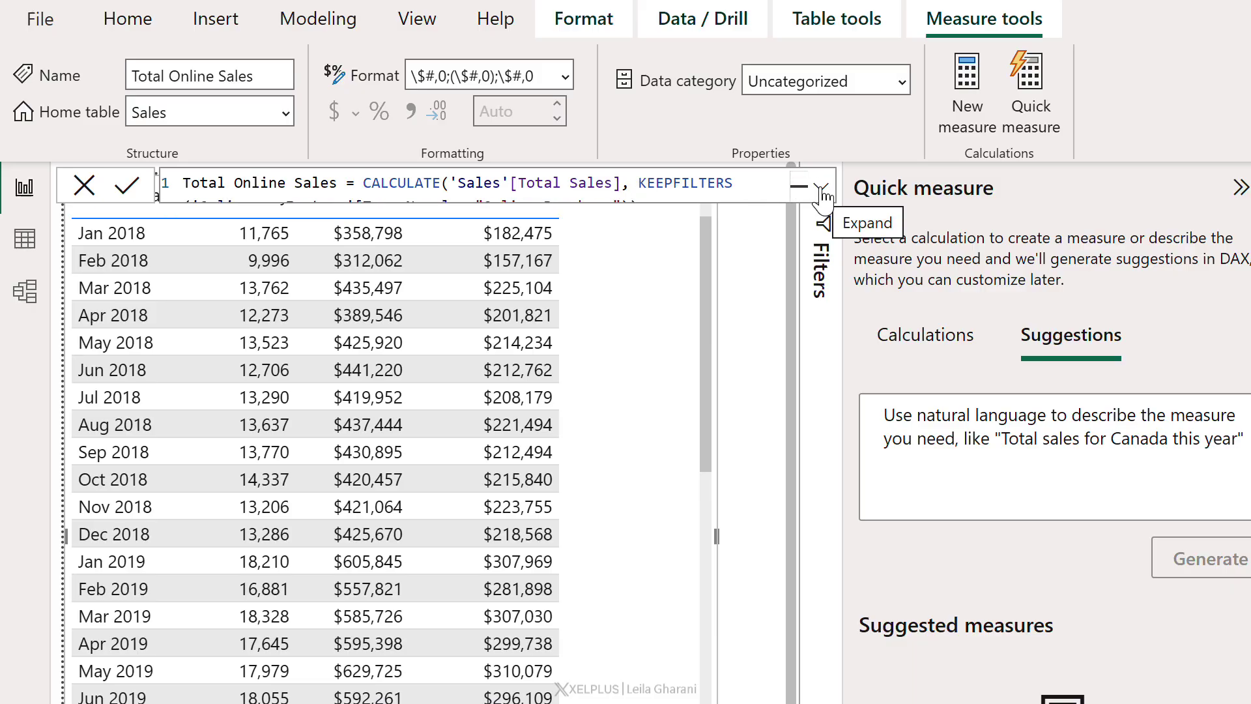
left_click(821, 193)
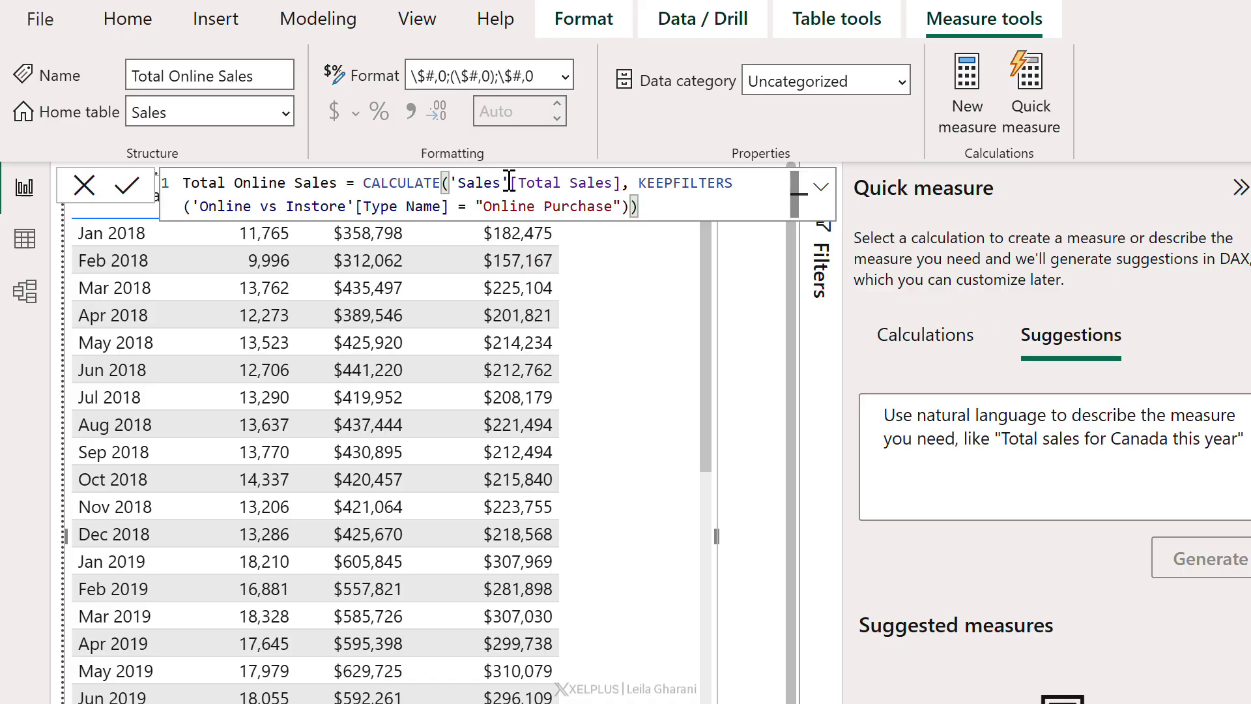
Step: Compare the Total Sales and Total Online Sales formulas, then show the model diagram
left_click_drag(509, 183, 457, 183)
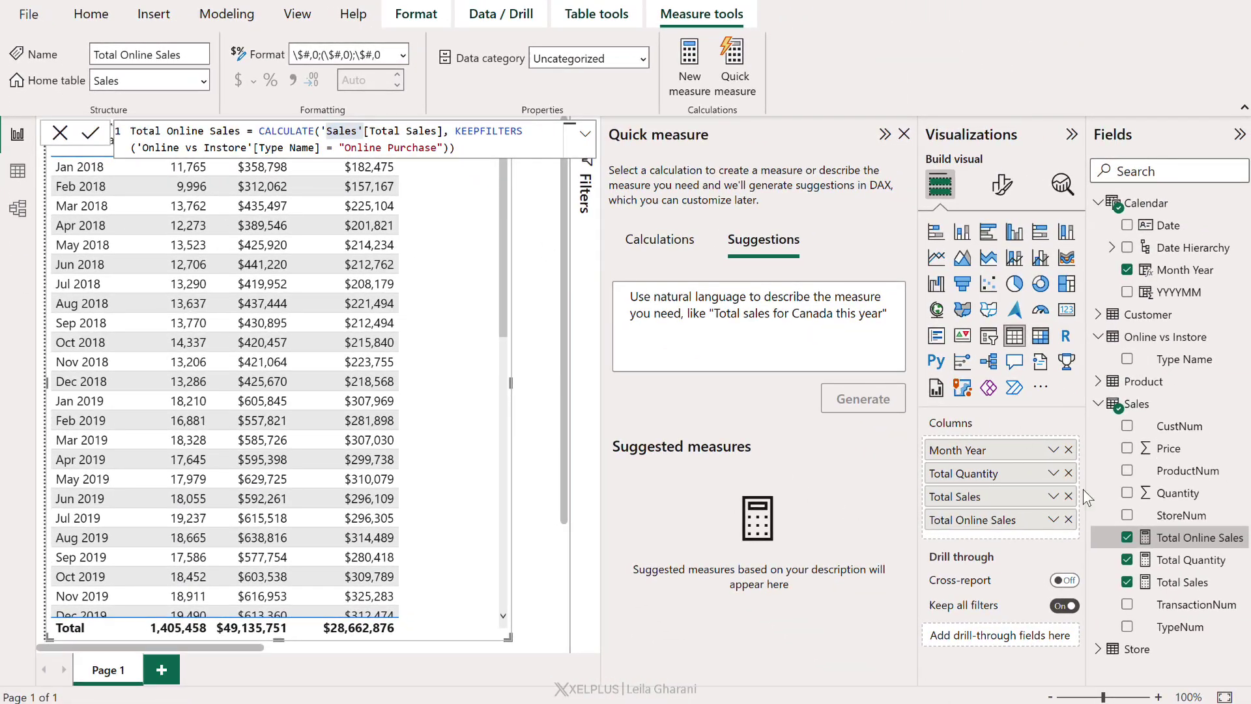
left_click(1182, 581)
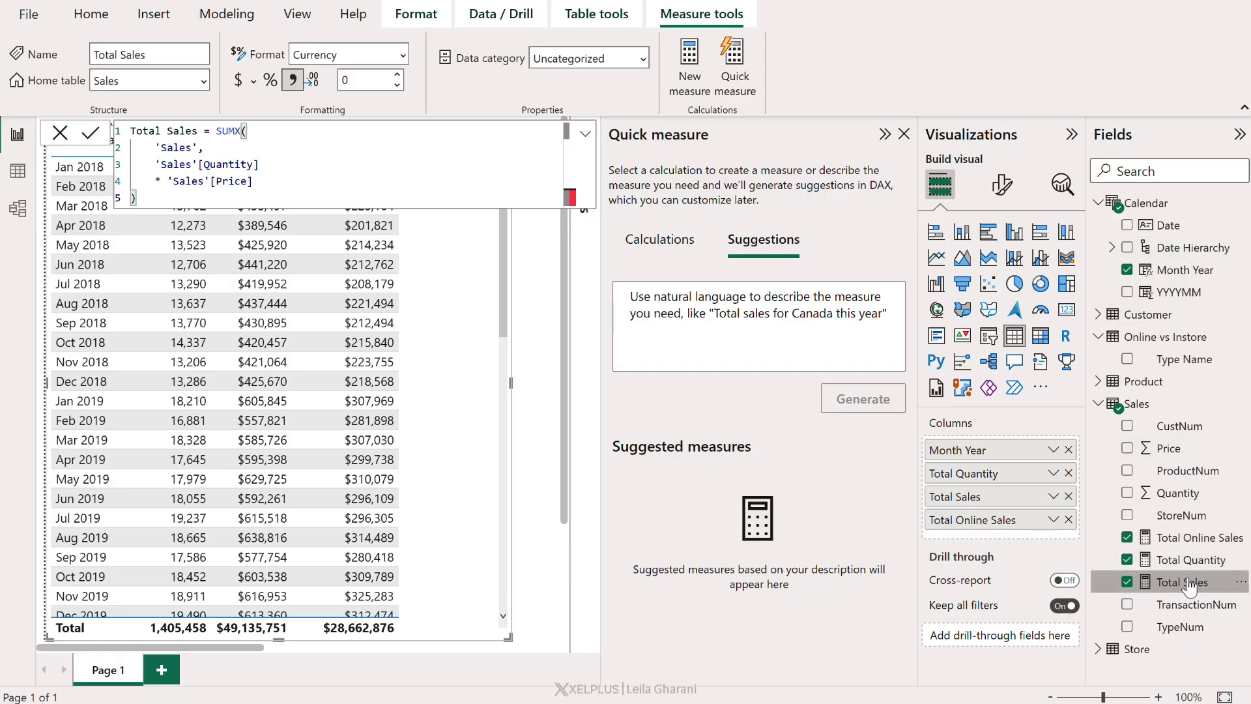
left_click(1189, 538)
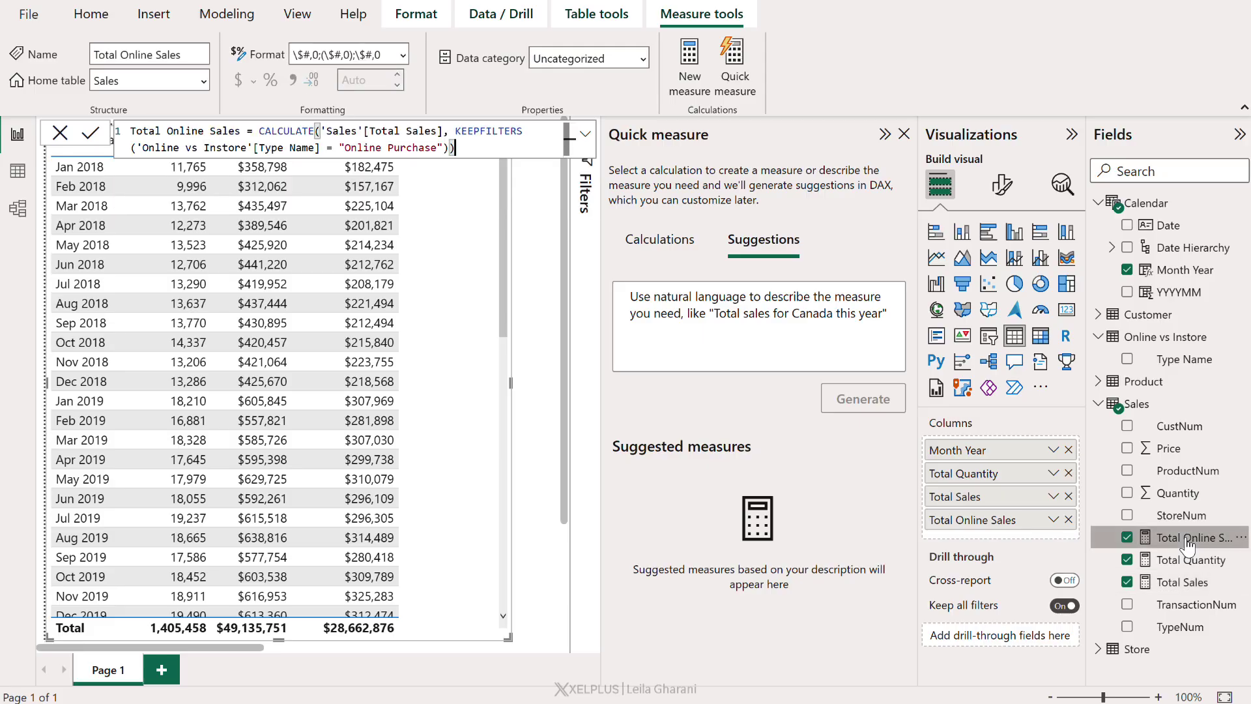
left_click(1181, 581)
left_click(17, 211)
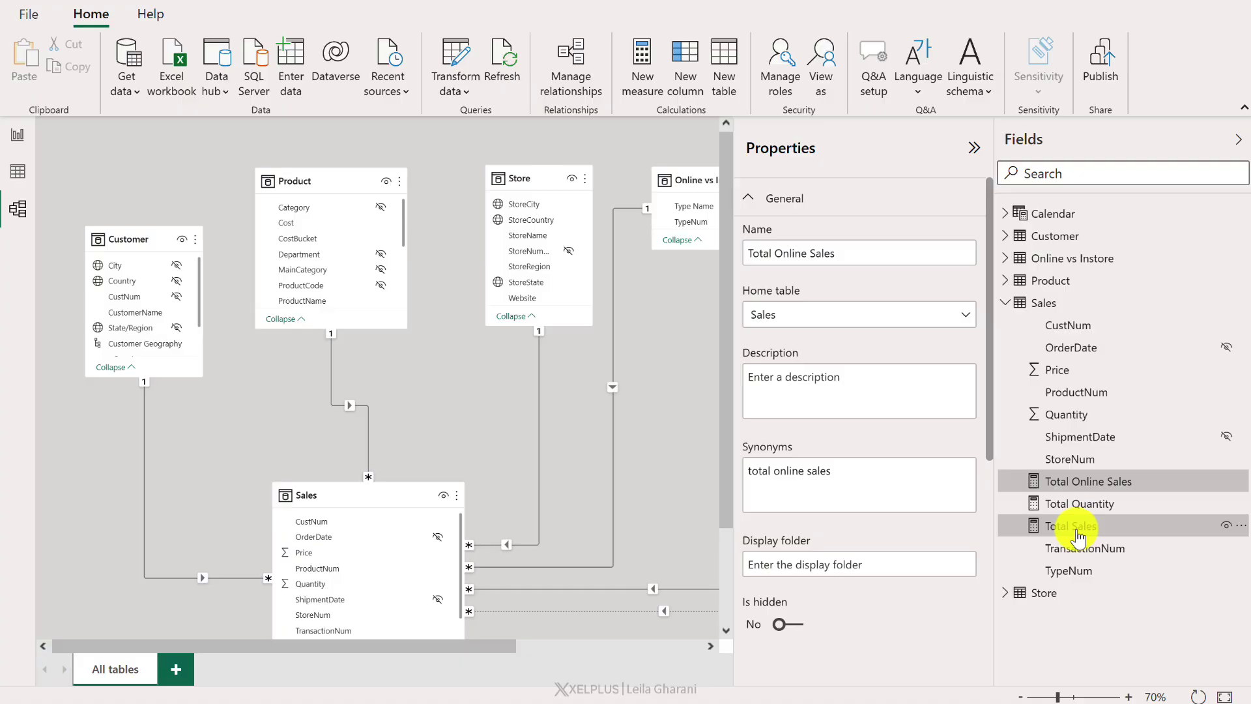
Step: Move the Total Sales measure's home table to Product and return to the report
left_click(1078, 533)
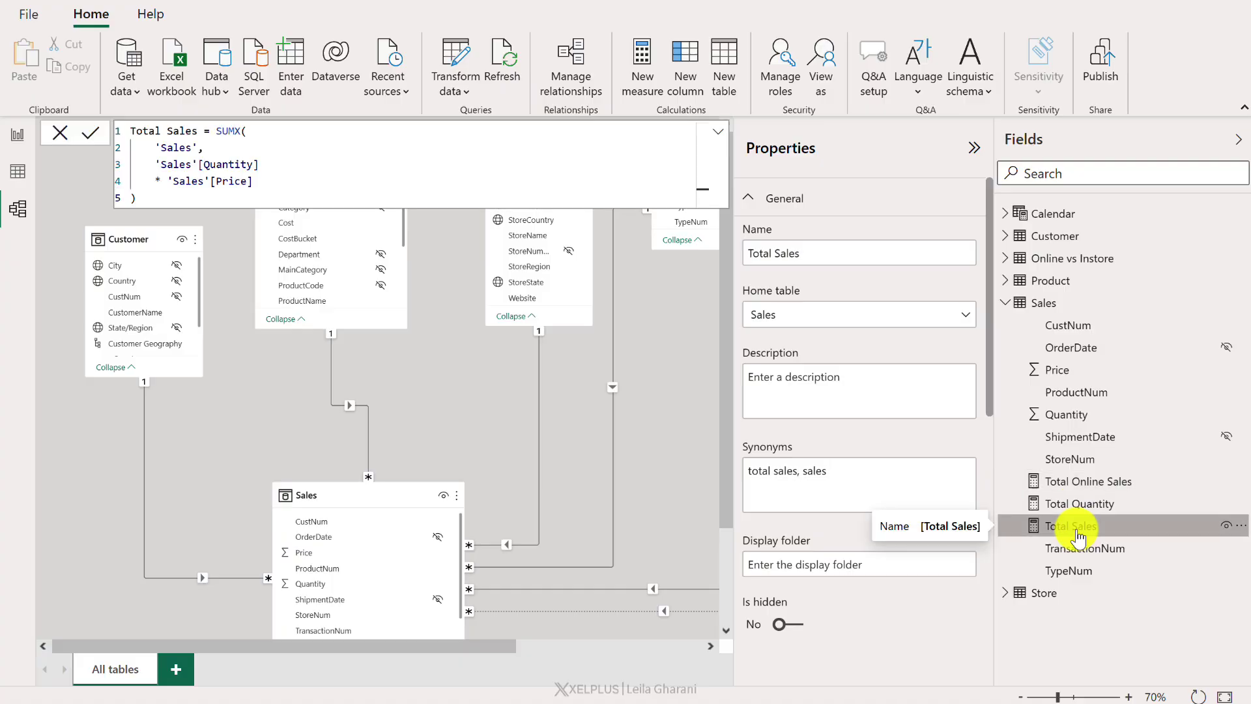
left_click(971, 319)
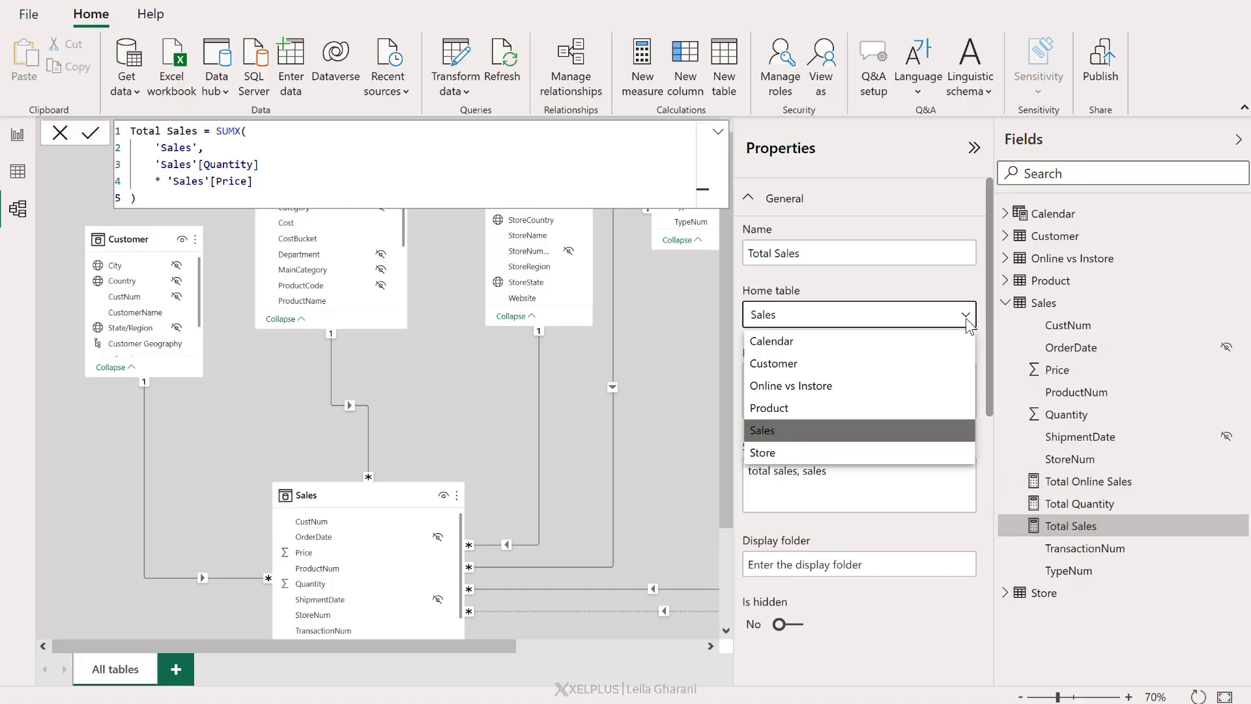
left_click(833, 409)
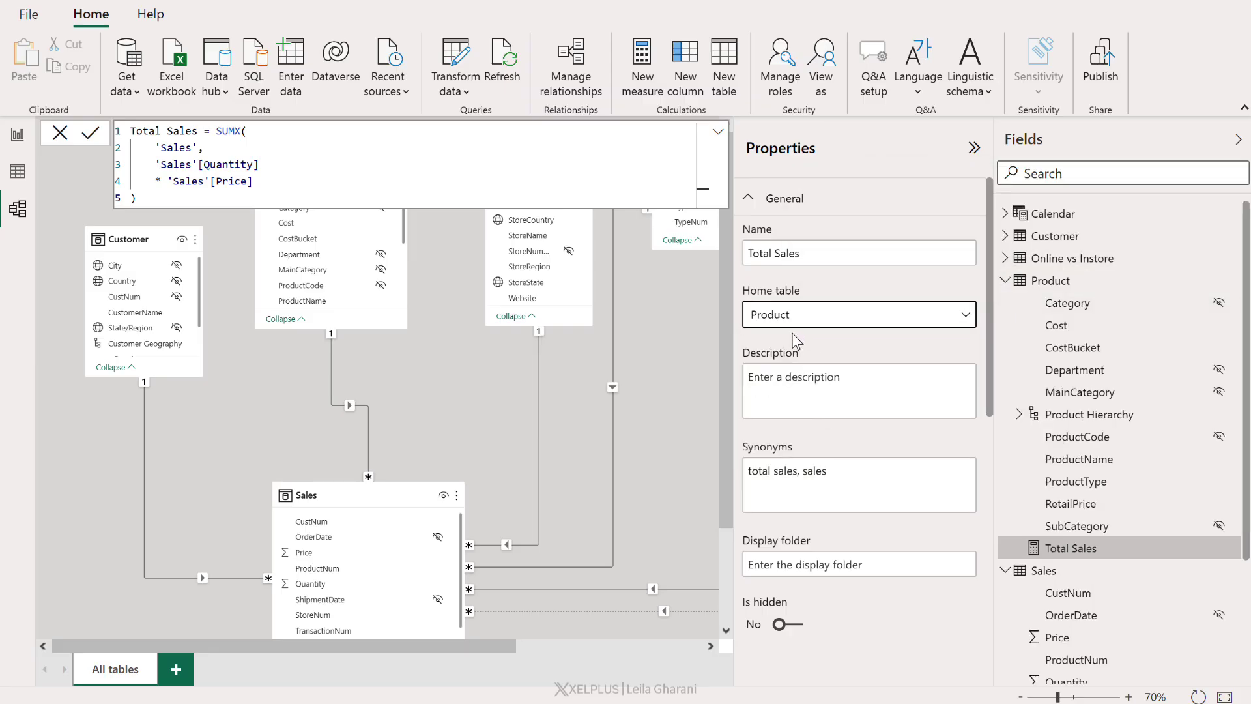
left_click(16, 134)
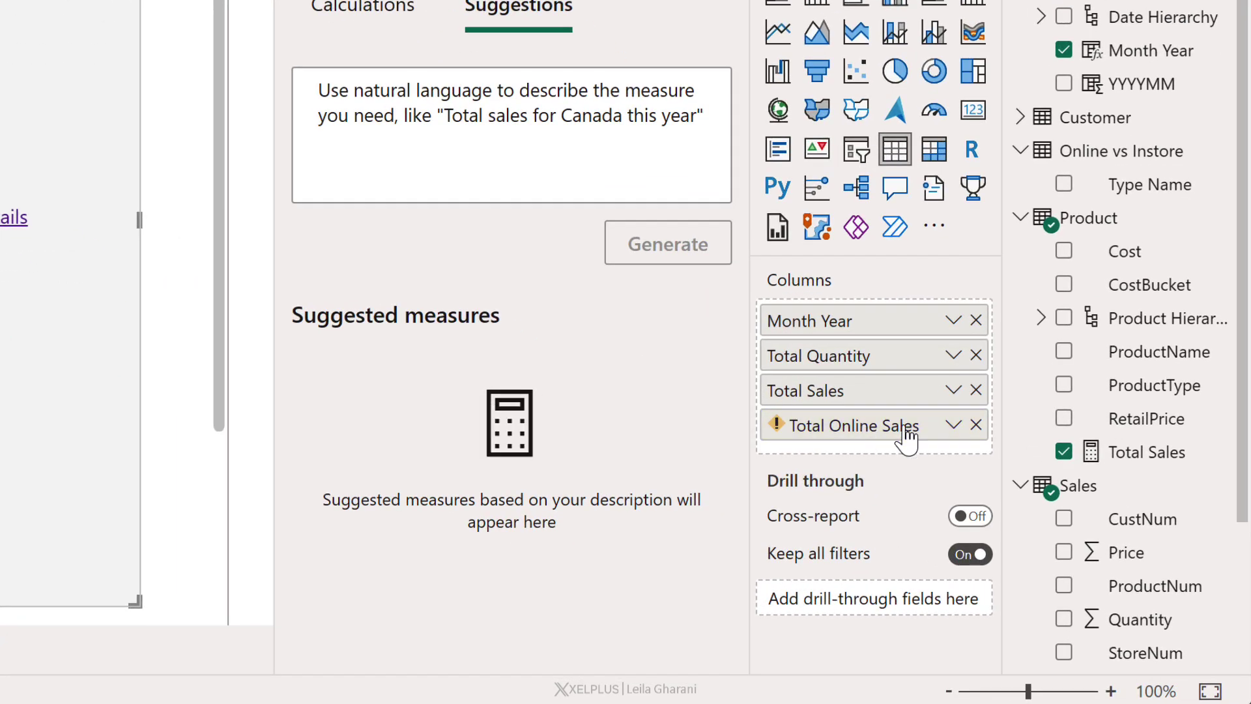
scroll(1080, 450, "down", 3)
Step: Delete the 'Sales' prefix so Total Online Sales references [Total Sales] directly
left_click(1149, 512)
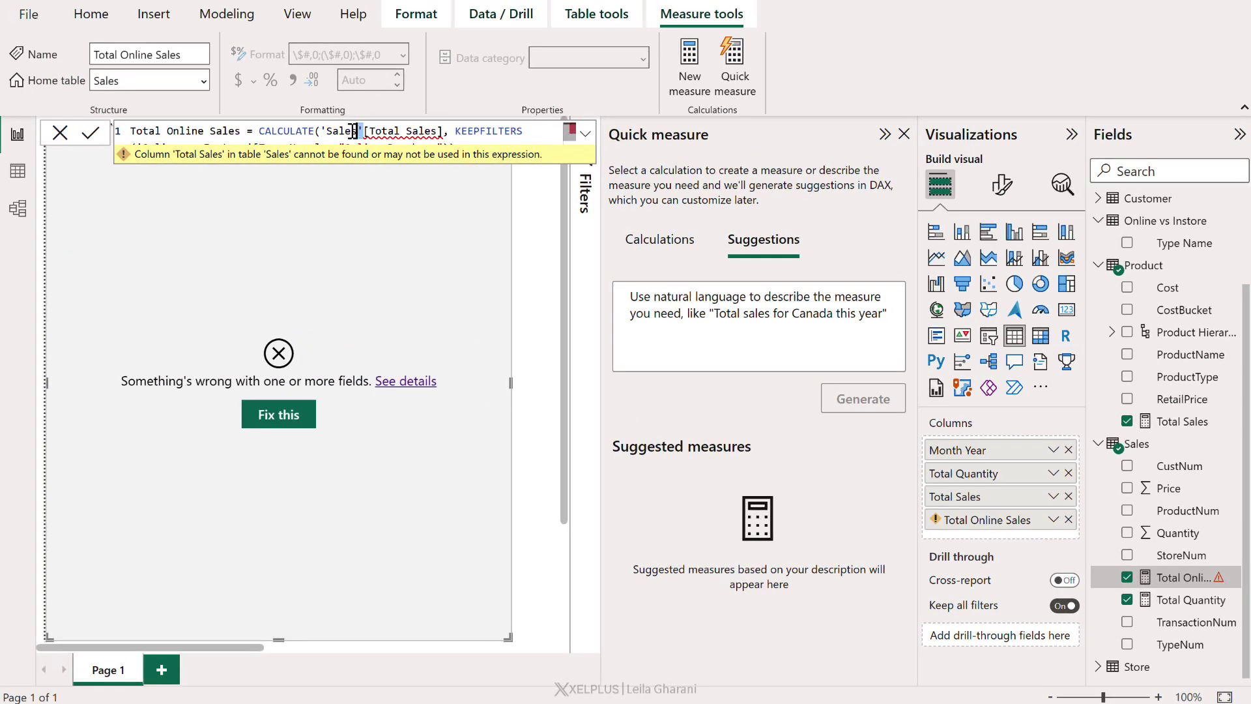
left_click_drag(348, 122, 313, 117)
key("Delete")
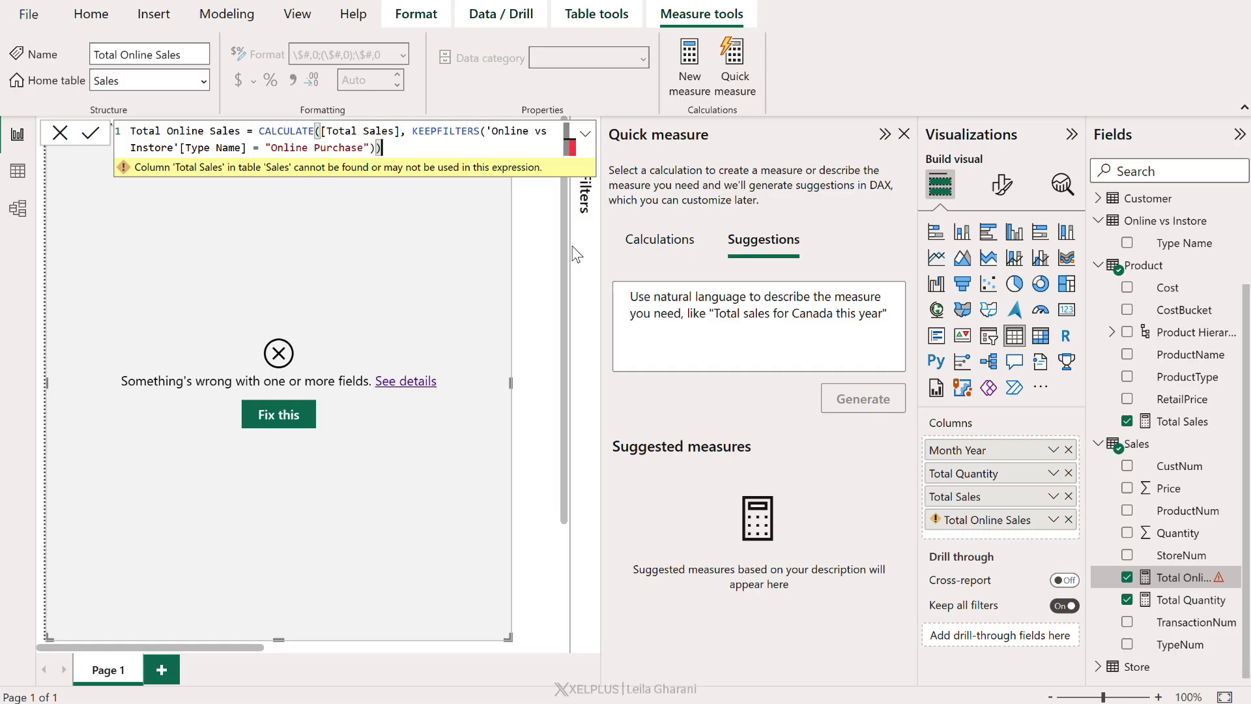
key("Return")
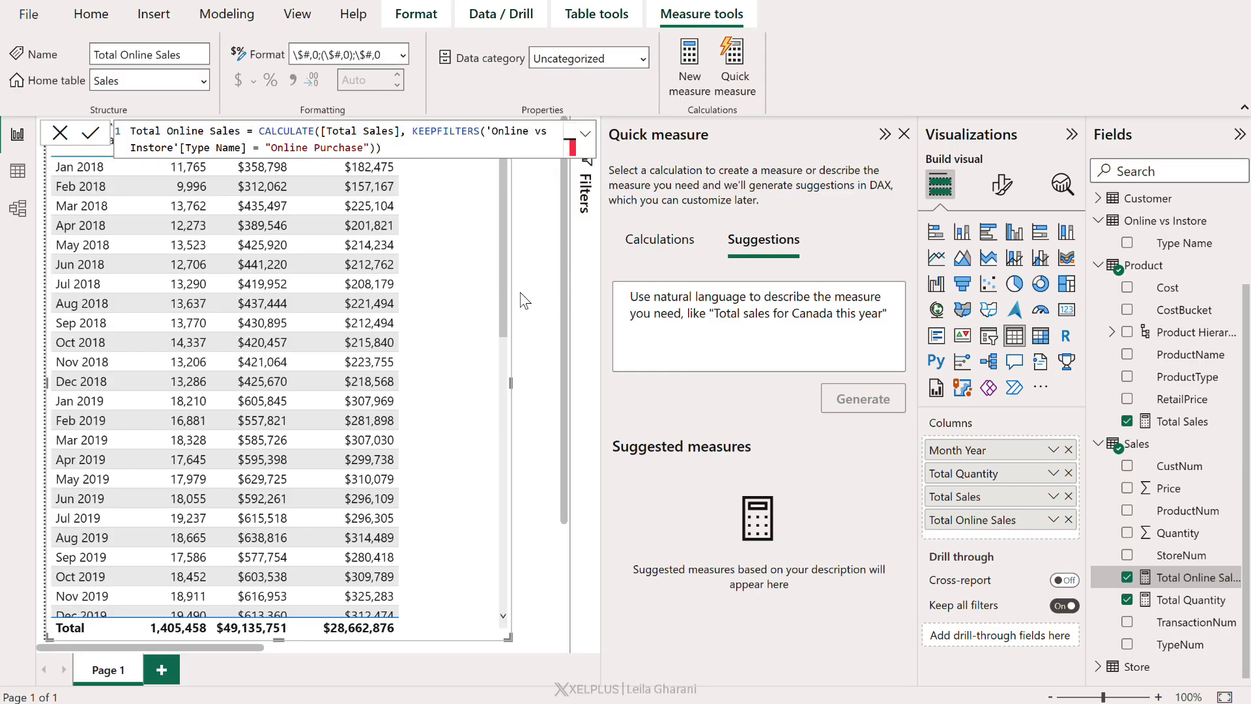
Step: Change Total Sales' home table from Product back to Sales, then view the report
left_click(18, 208)
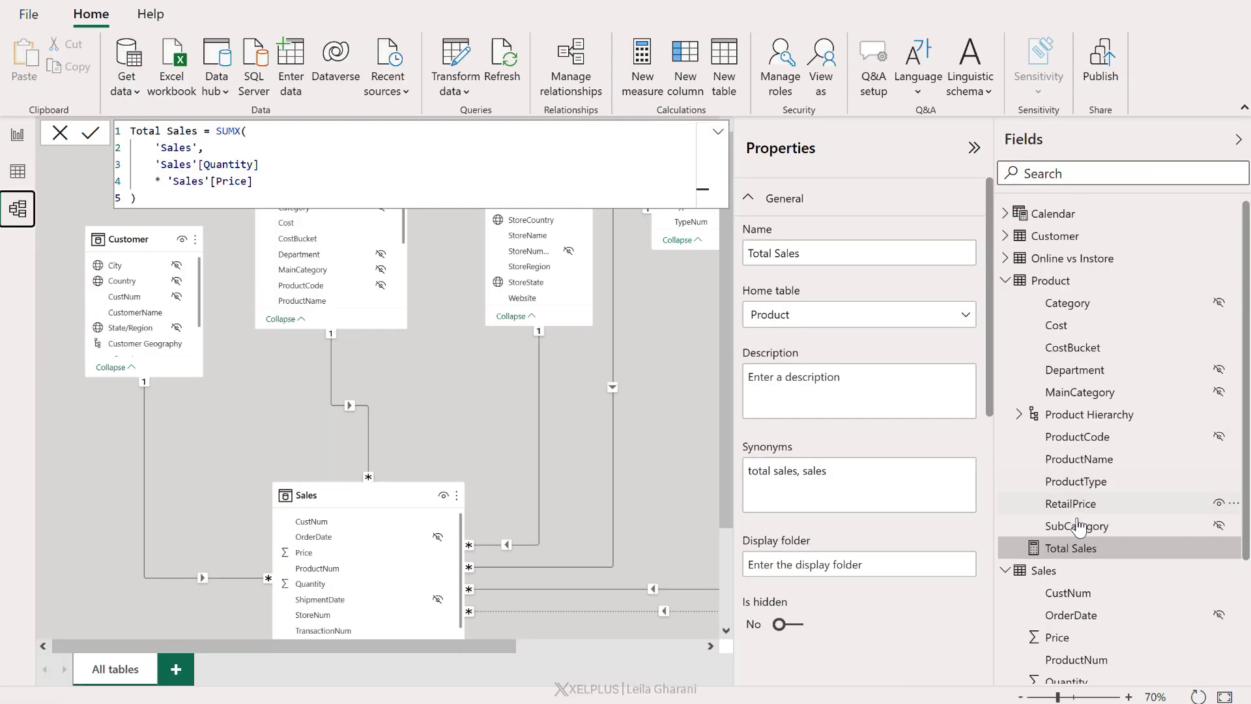
left_click(928, 320)
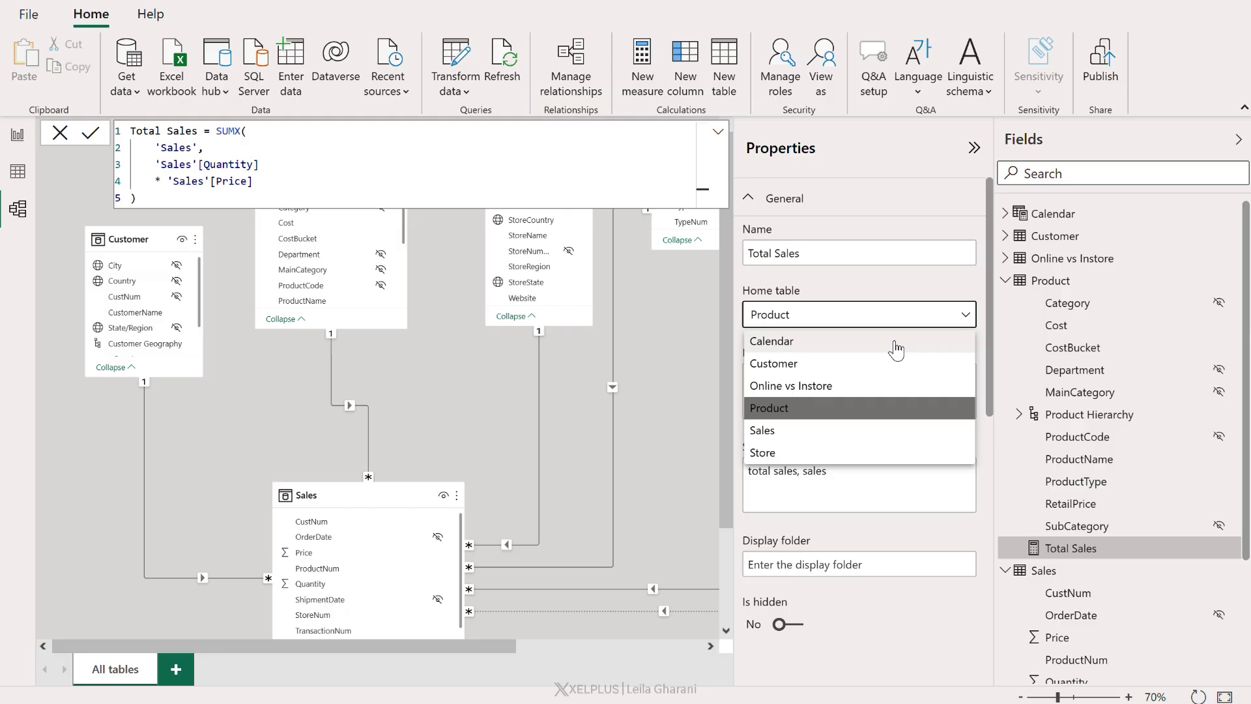
left_click(814, 430)
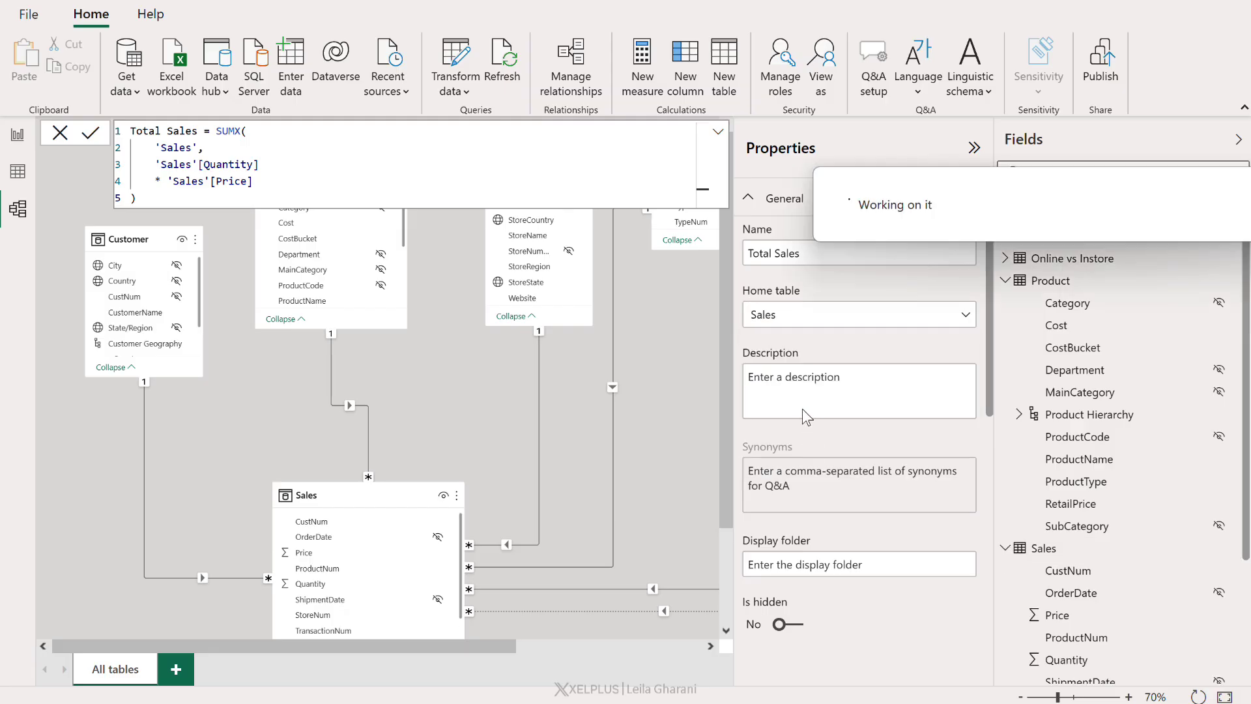
left_click(17, 135)
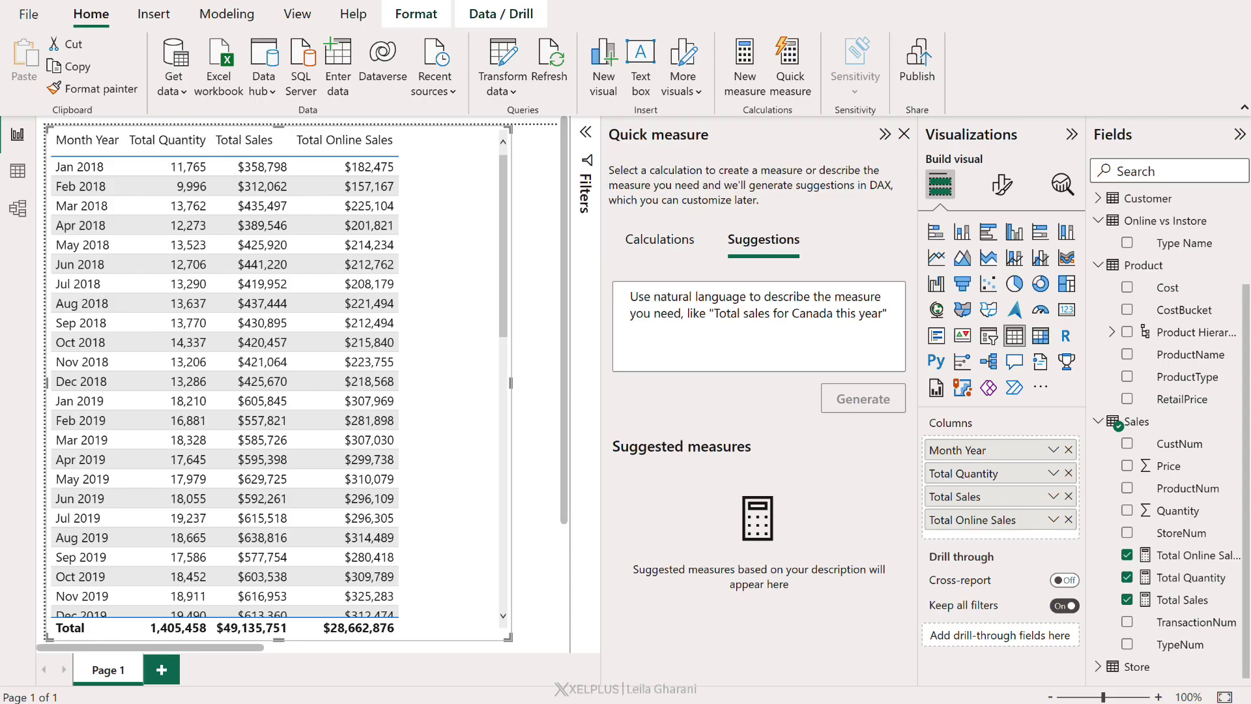
type("total")
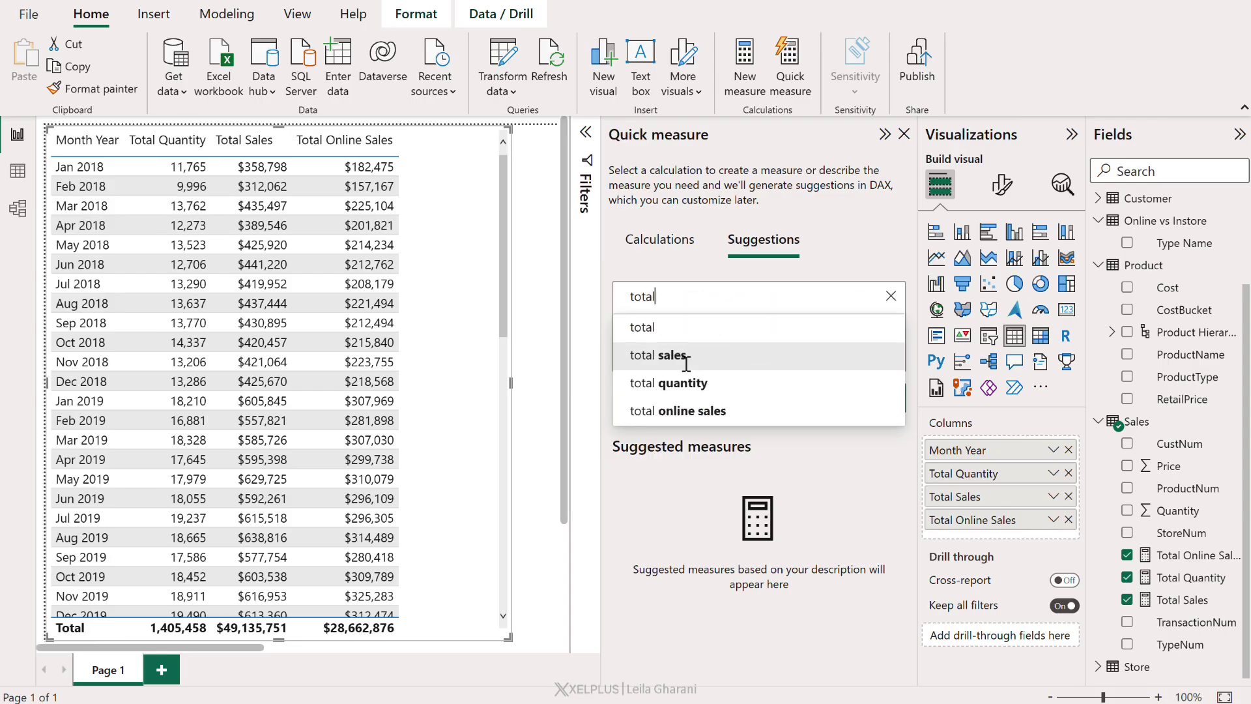
type(" sales of innoviat")
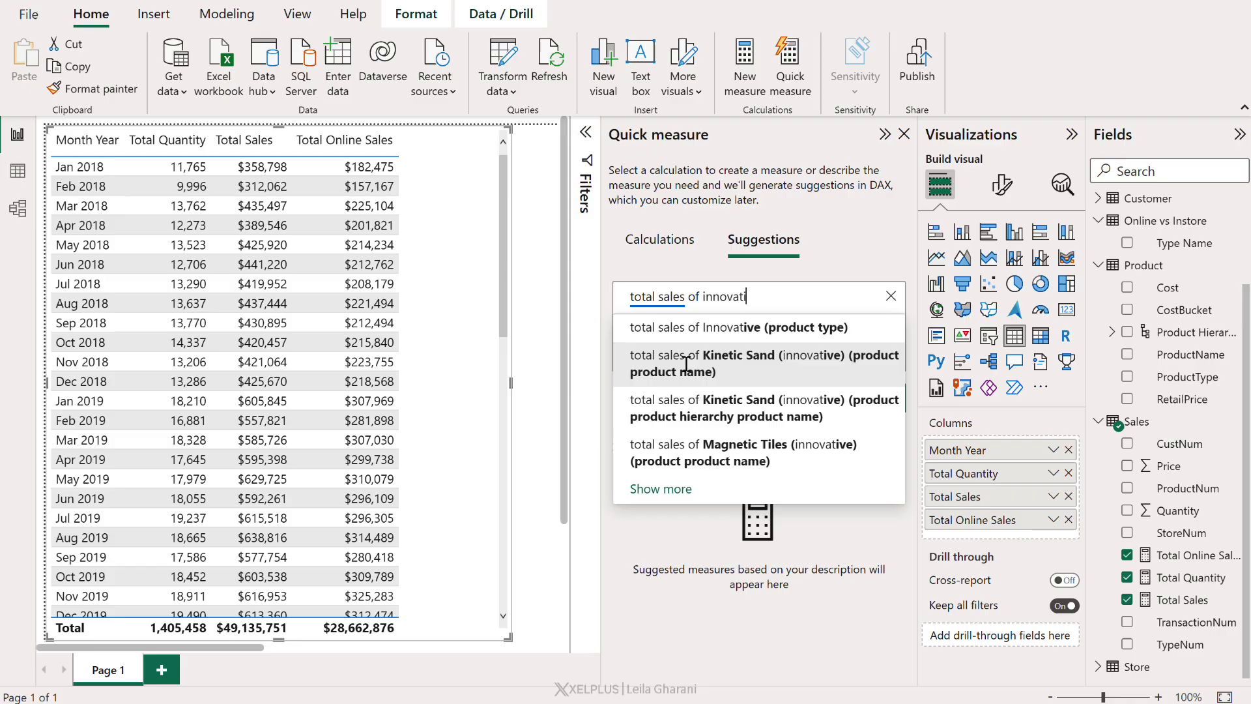
type("ive products outs")
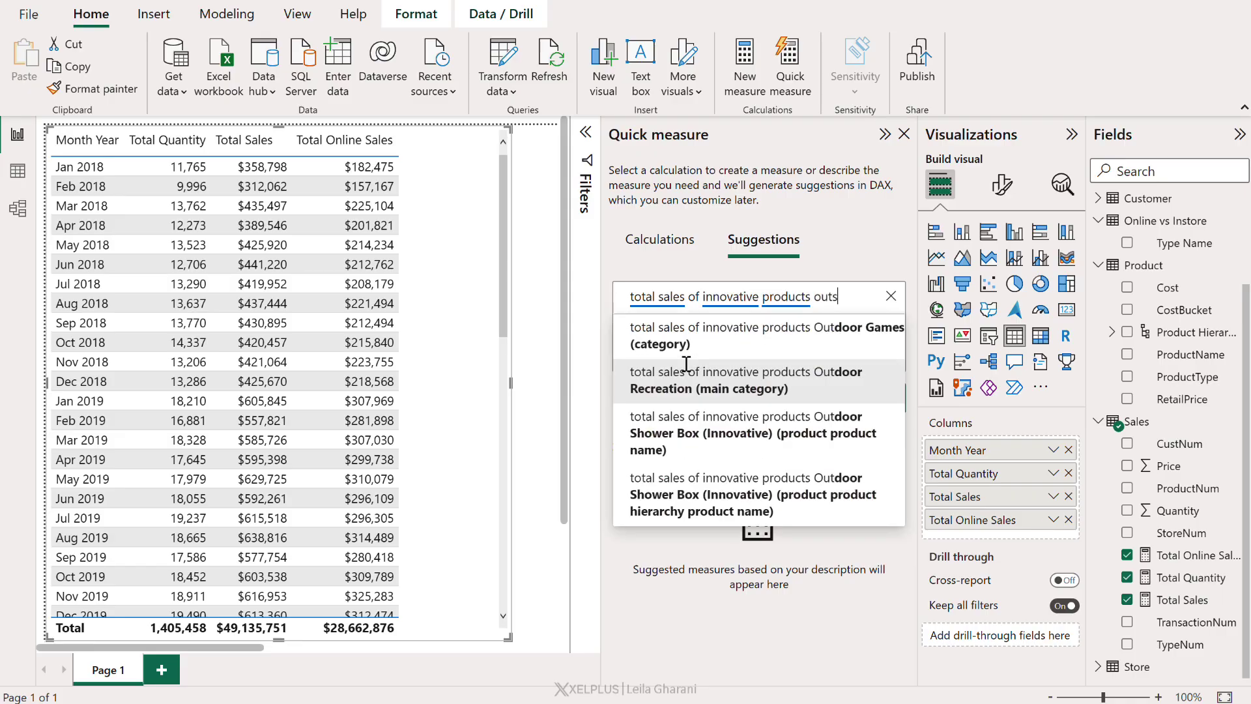
type("ide united state")
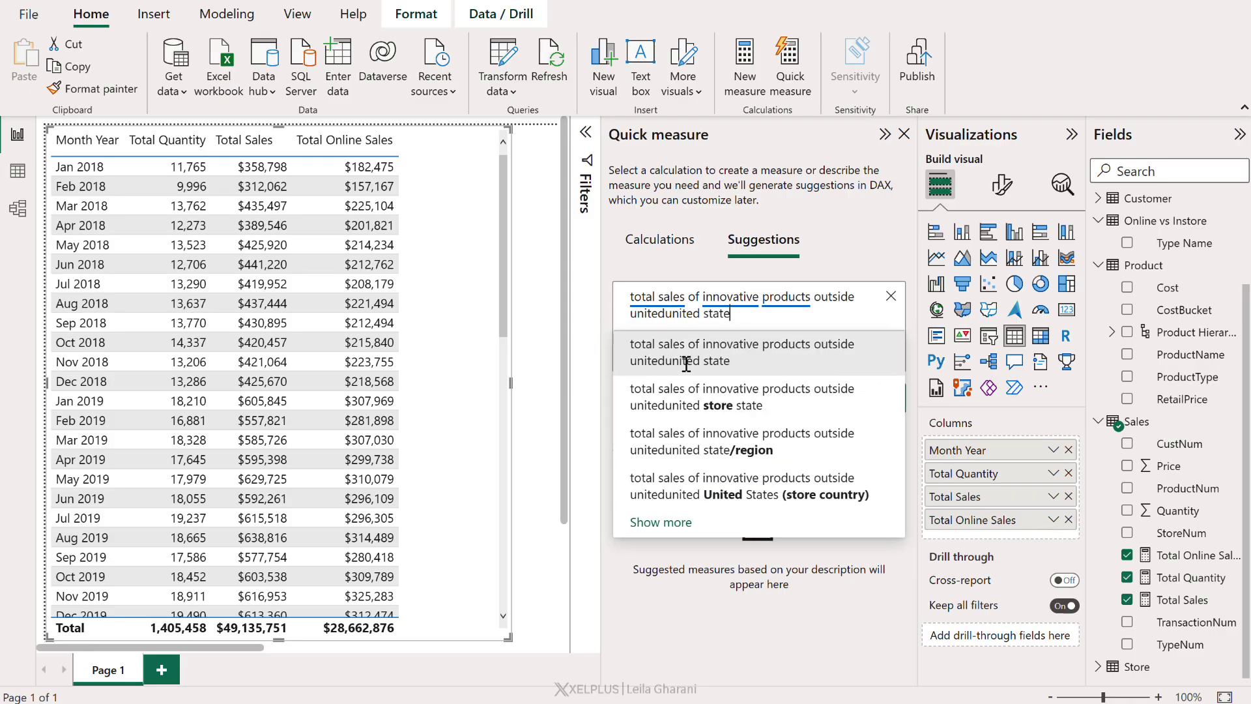
type("s")
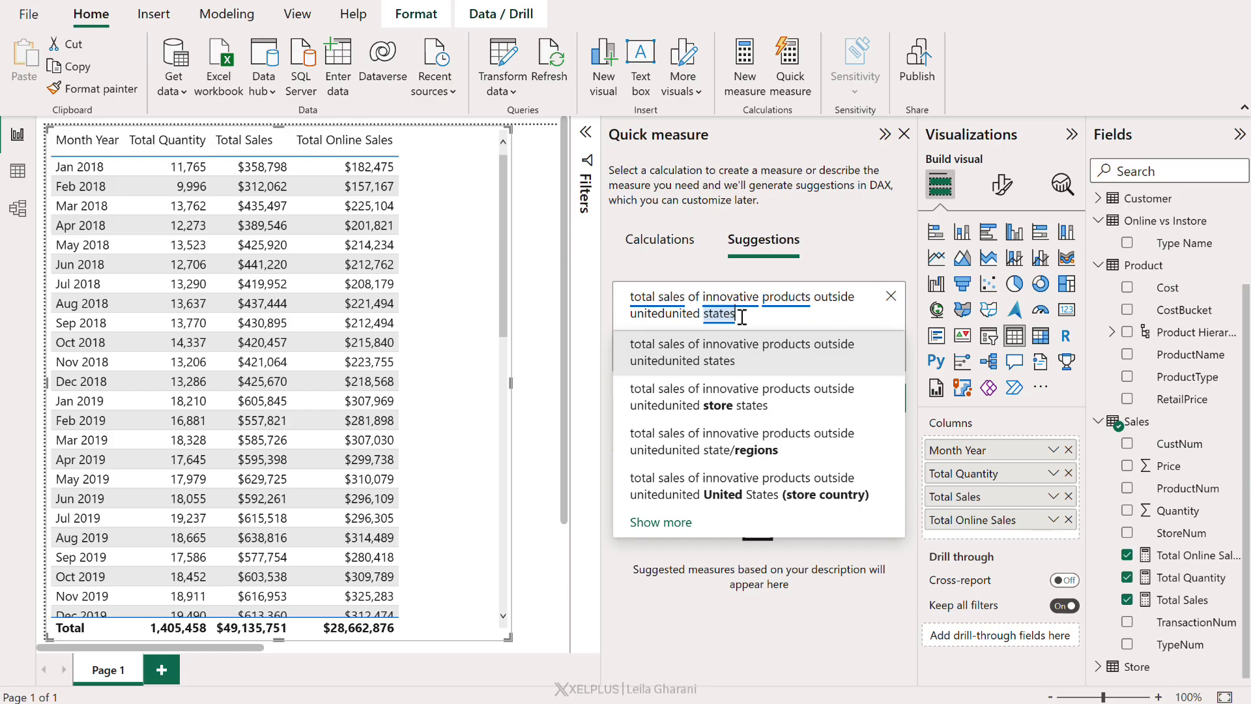
Step: Fix 'unitedunited' to 'united' in the innovative-products-outside-united-states question, checking Customer and Store fields
left_click(728, 344)
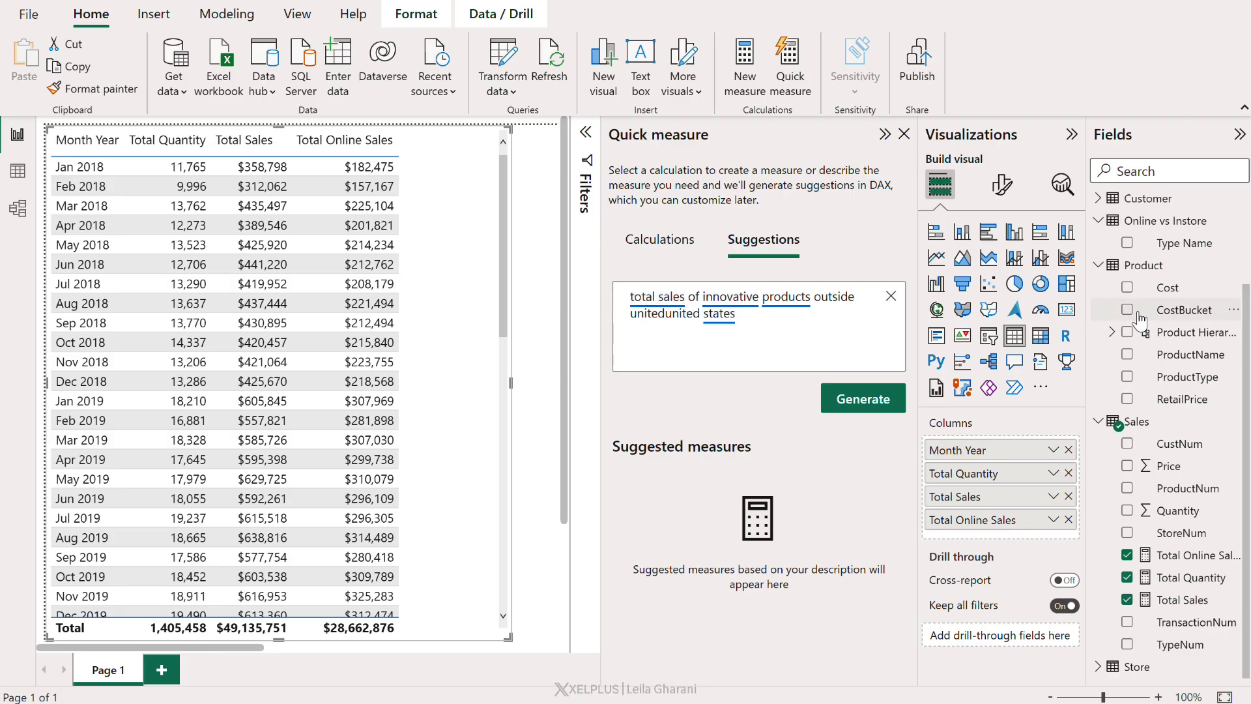
mouse_move(1145, 265)
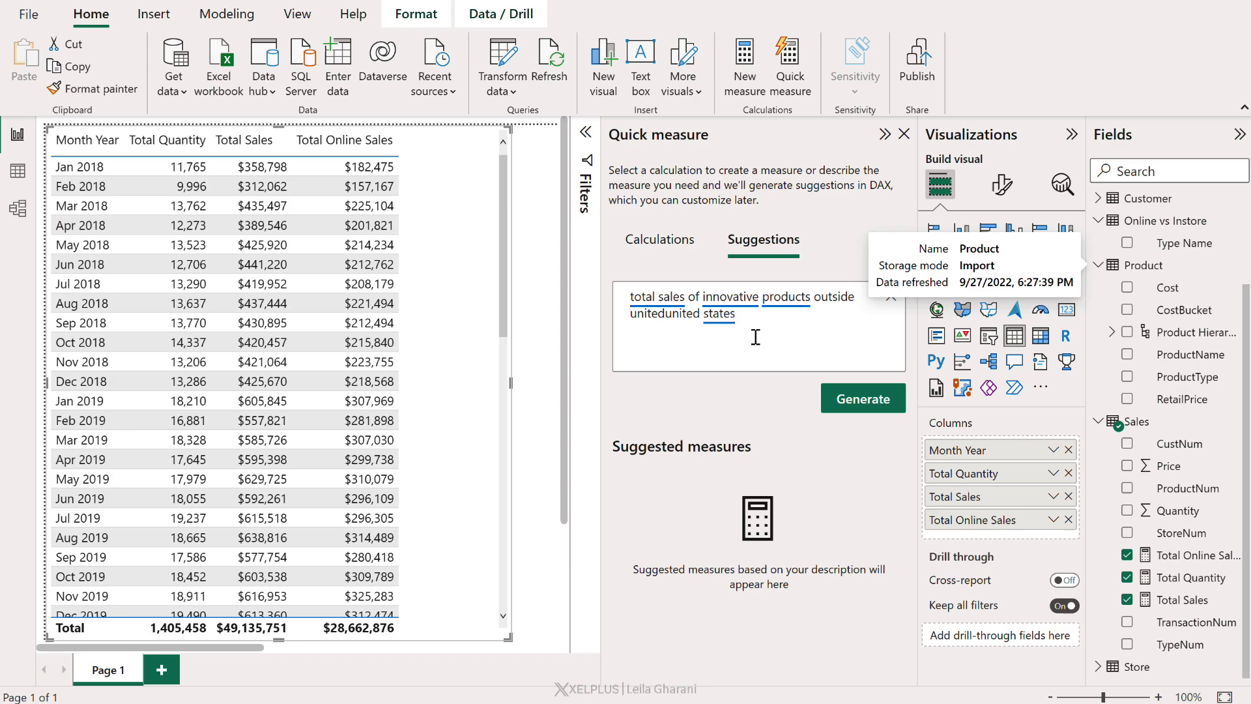
double_click(663, 317)
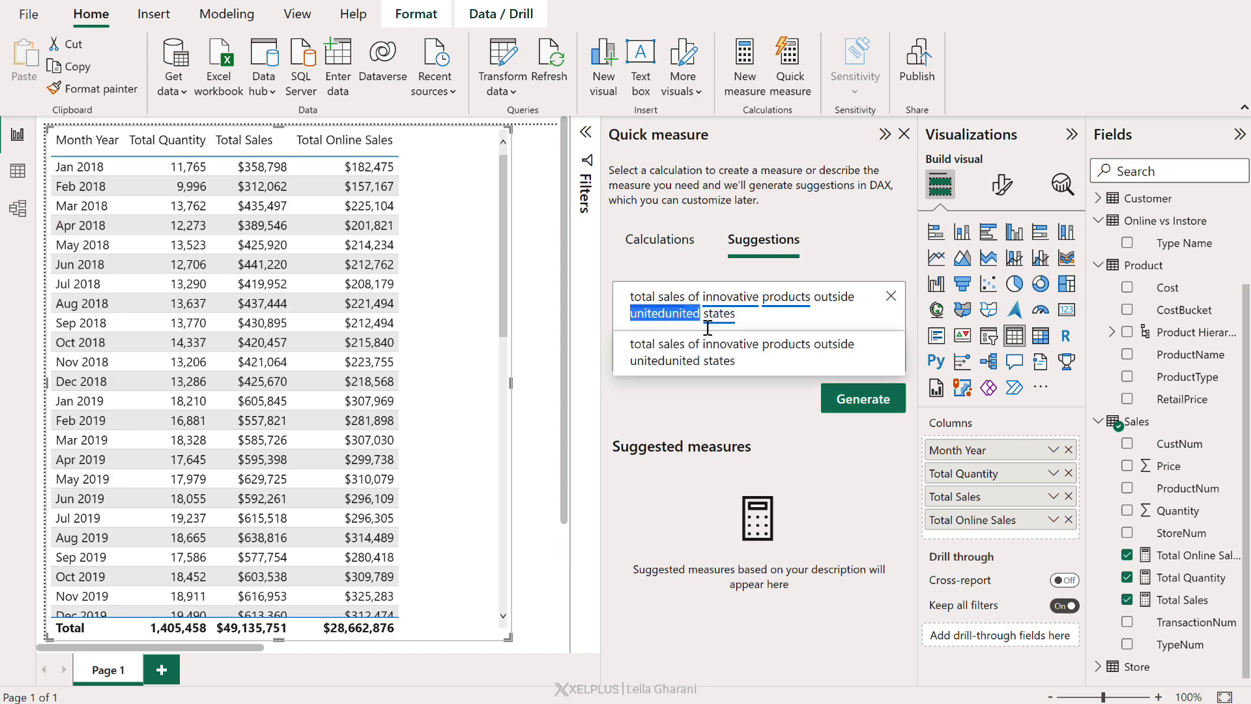
type("united")
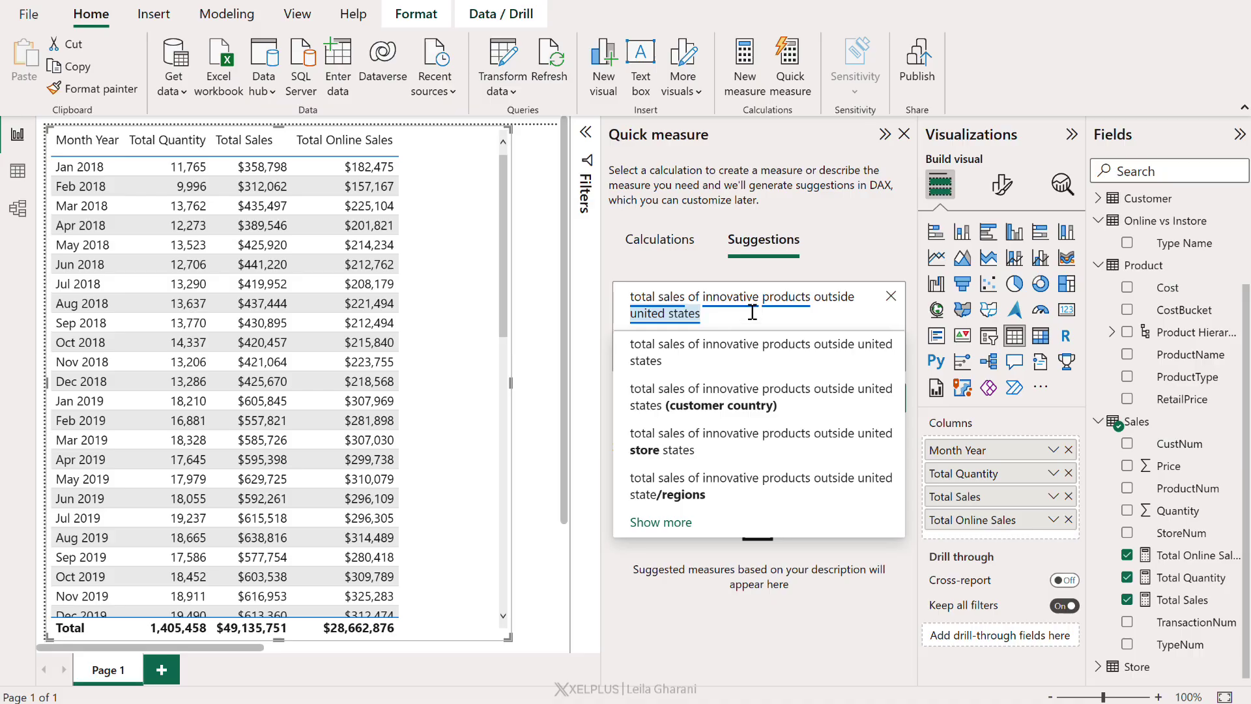
left_click(1099, 199)
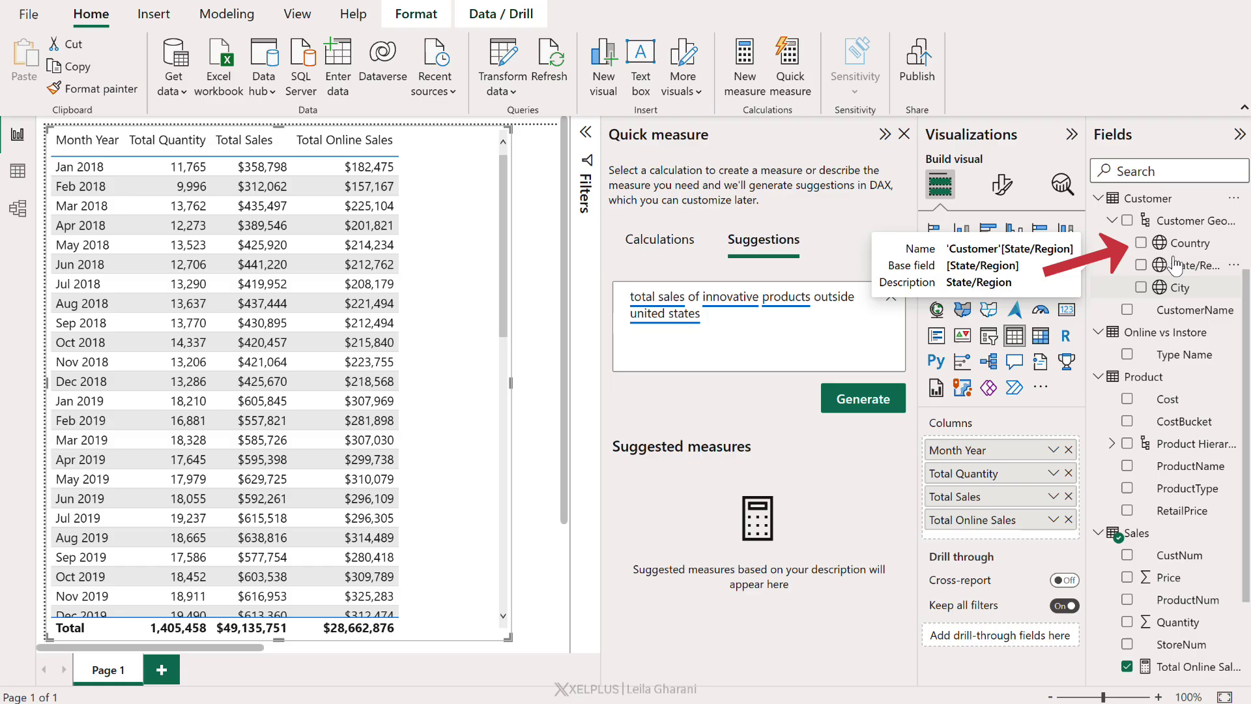
scroll(1149, 342, "down", 3)
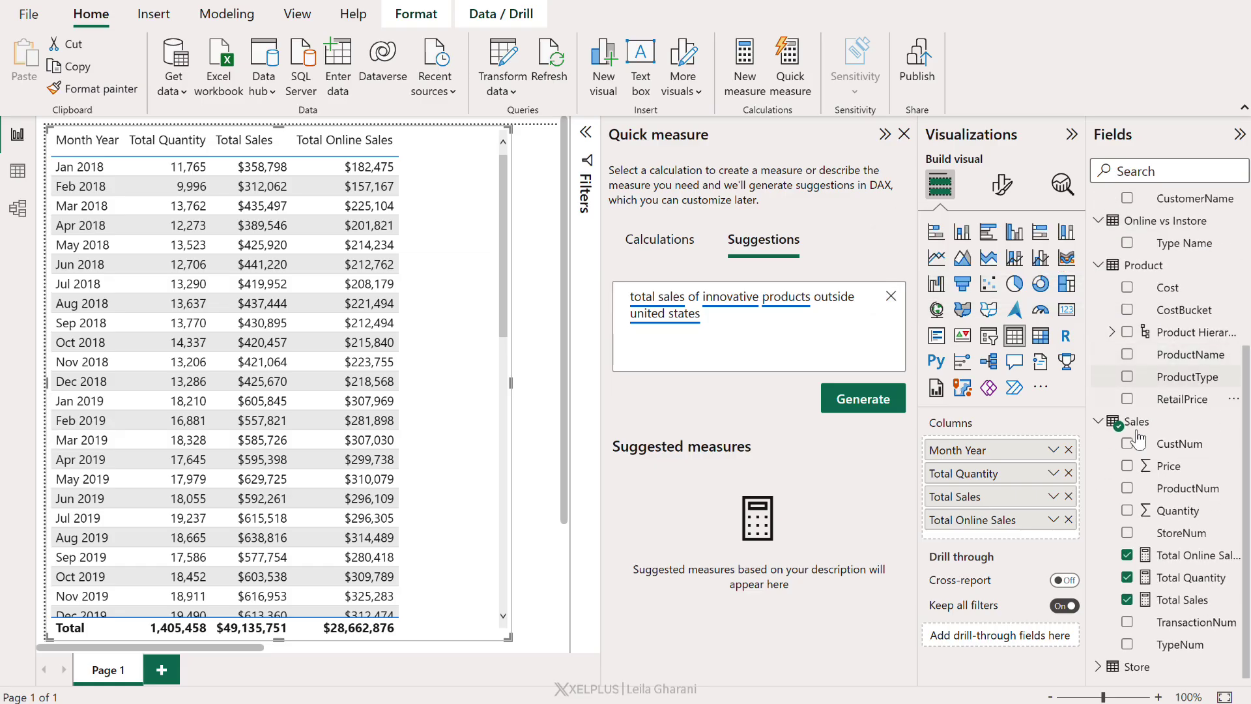
left_click(1100, 665)
scroll(1134, 606, "down", 3)
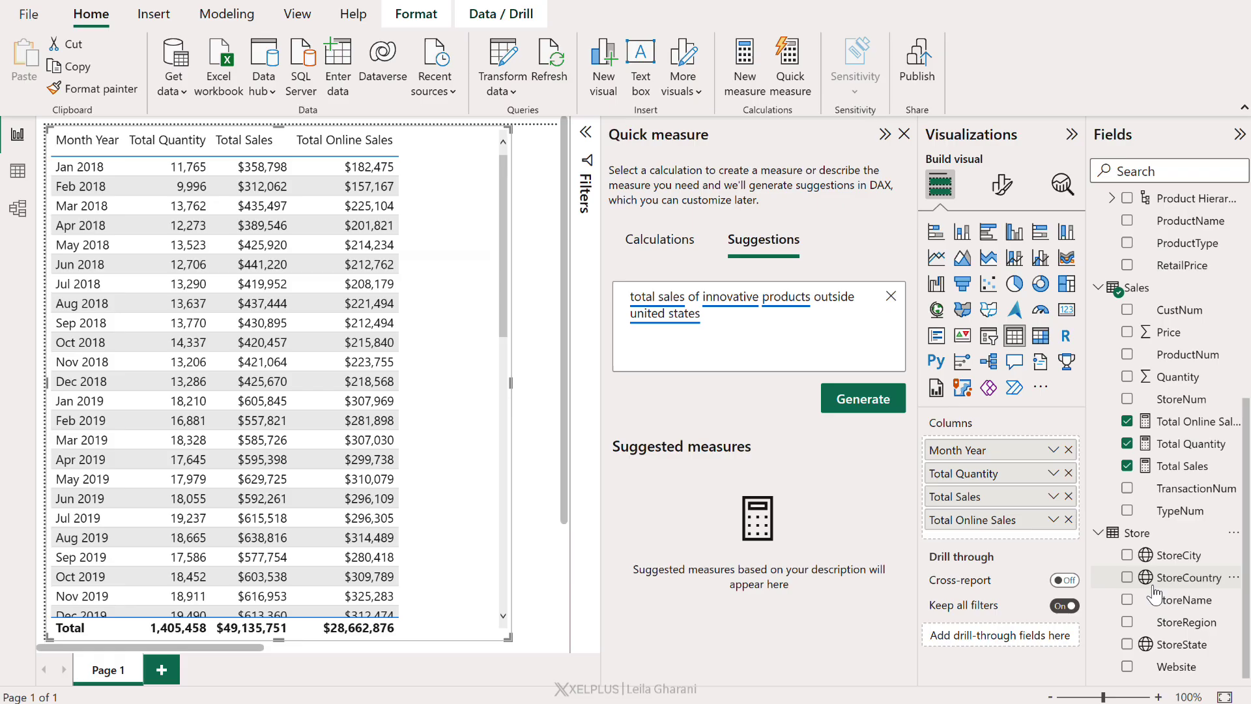
scroll(1156, 587, "up", 10)
key("shift+Home")
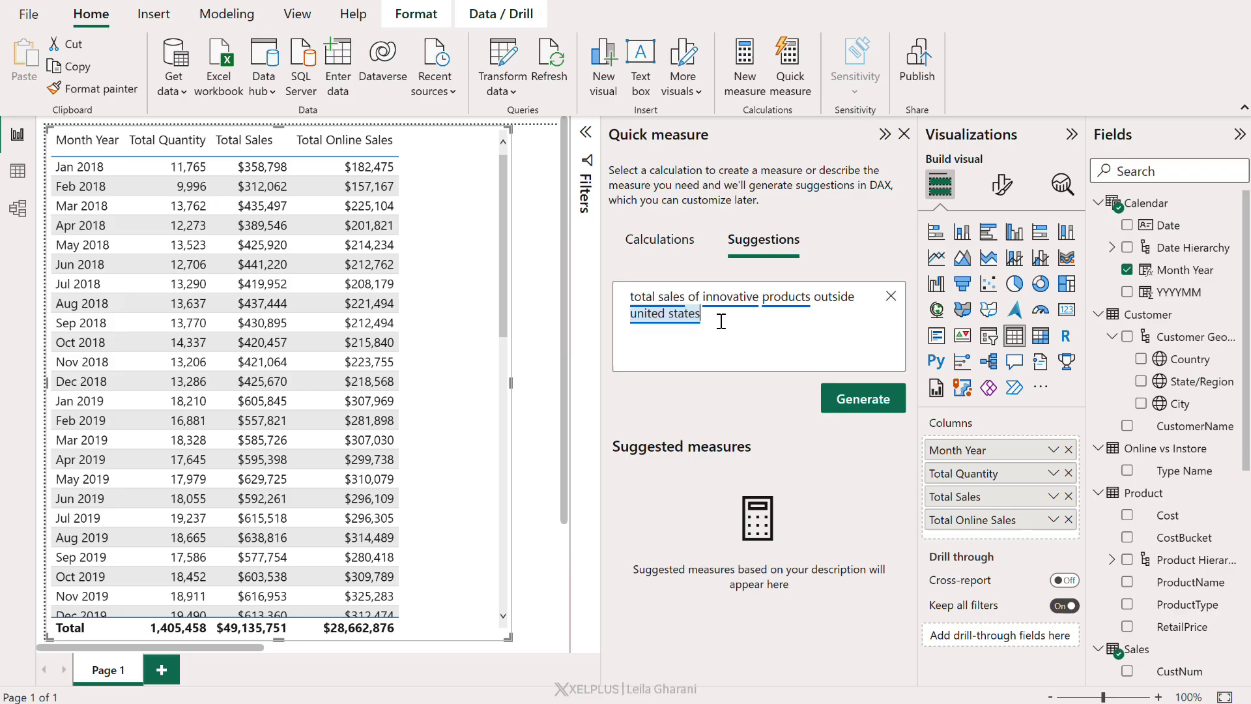
Step: Generate the suggestion and expand its full DAX with ProductType and StoreCountry filters
left_click(831, 401)
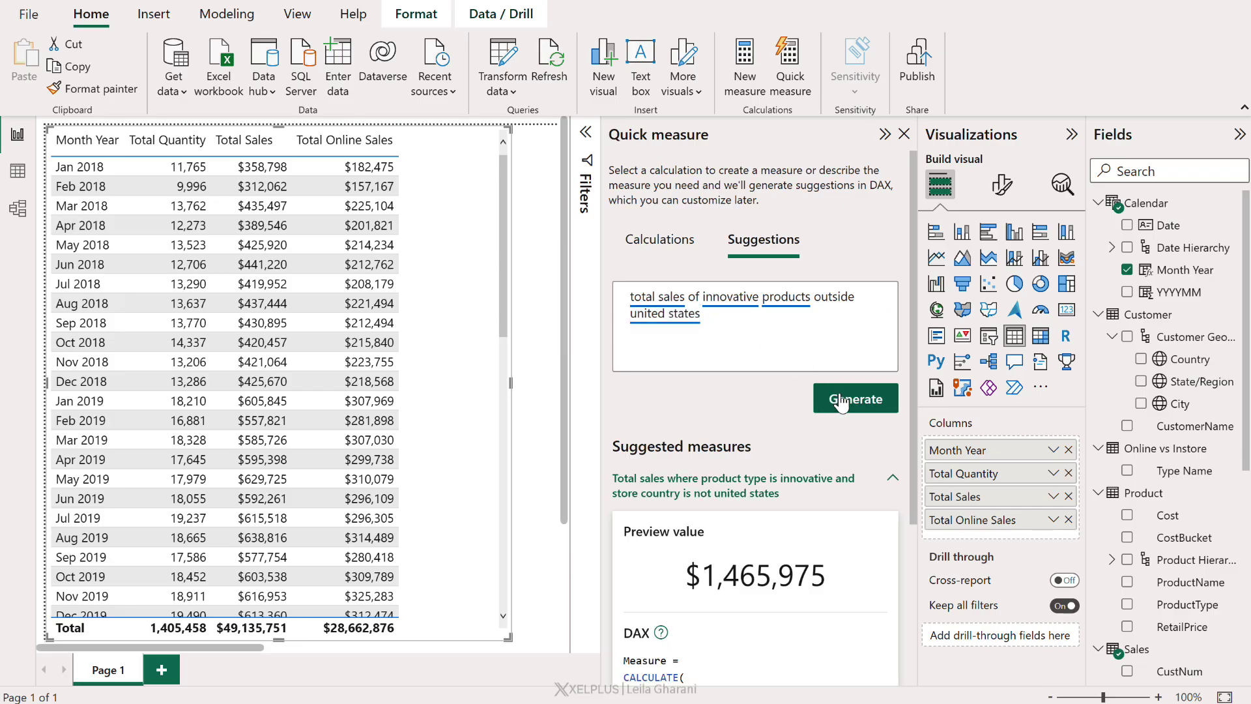
scroll(757, 529, "down", 3)
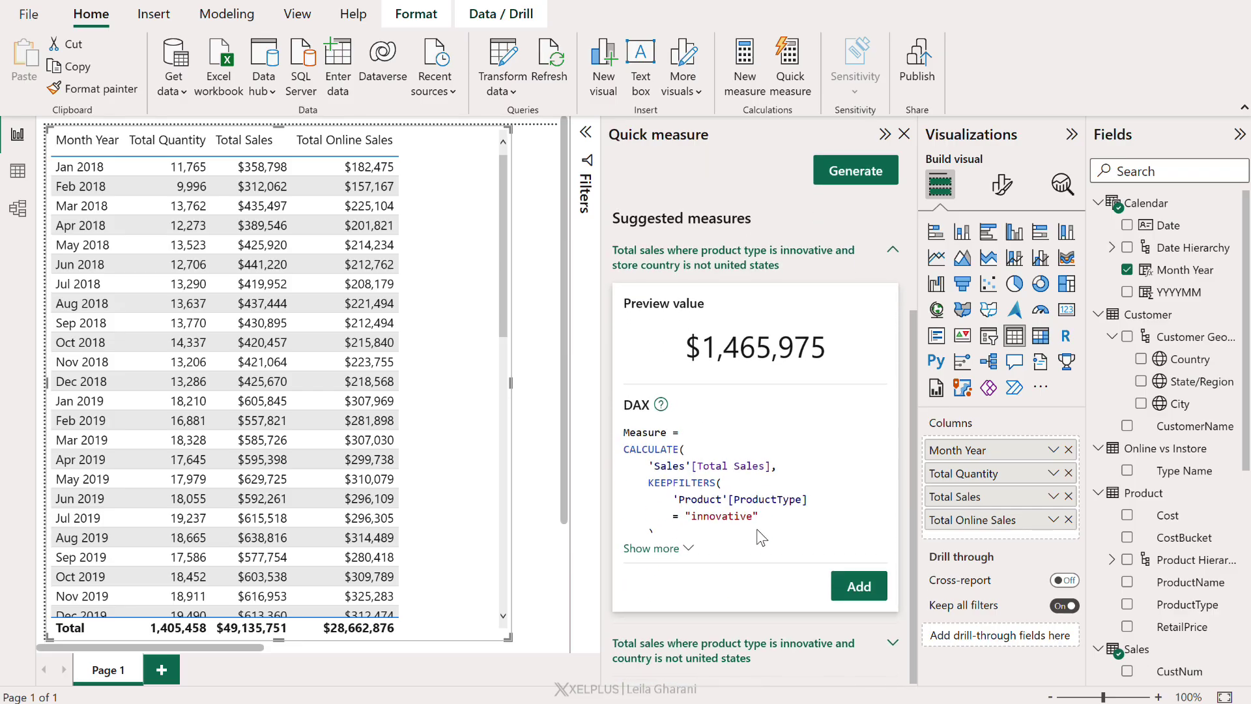
left_click(662, 548)
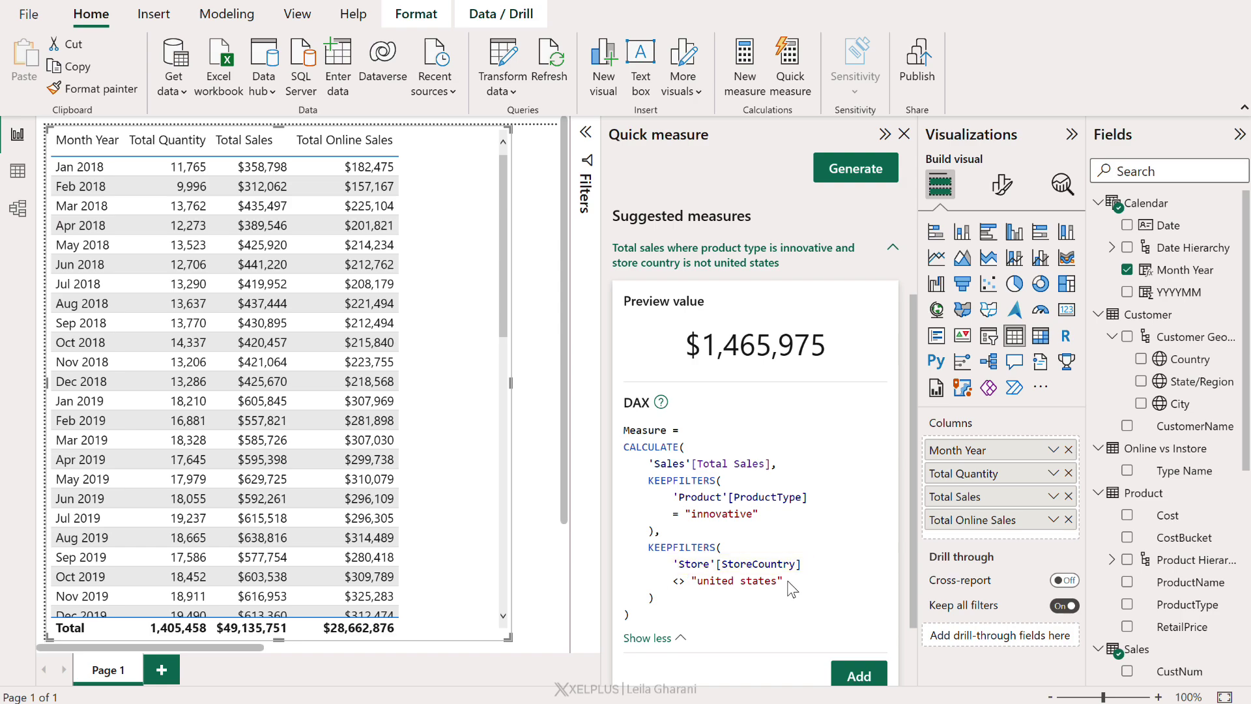
scroll(785, 580, "up", 2)
scroll(786, 580, "up", 2)
Step: Add '(customer country)' to the question, regenerate, and expand the new suggestion's DAX
left_click(711, 320)
key("shift+Home")
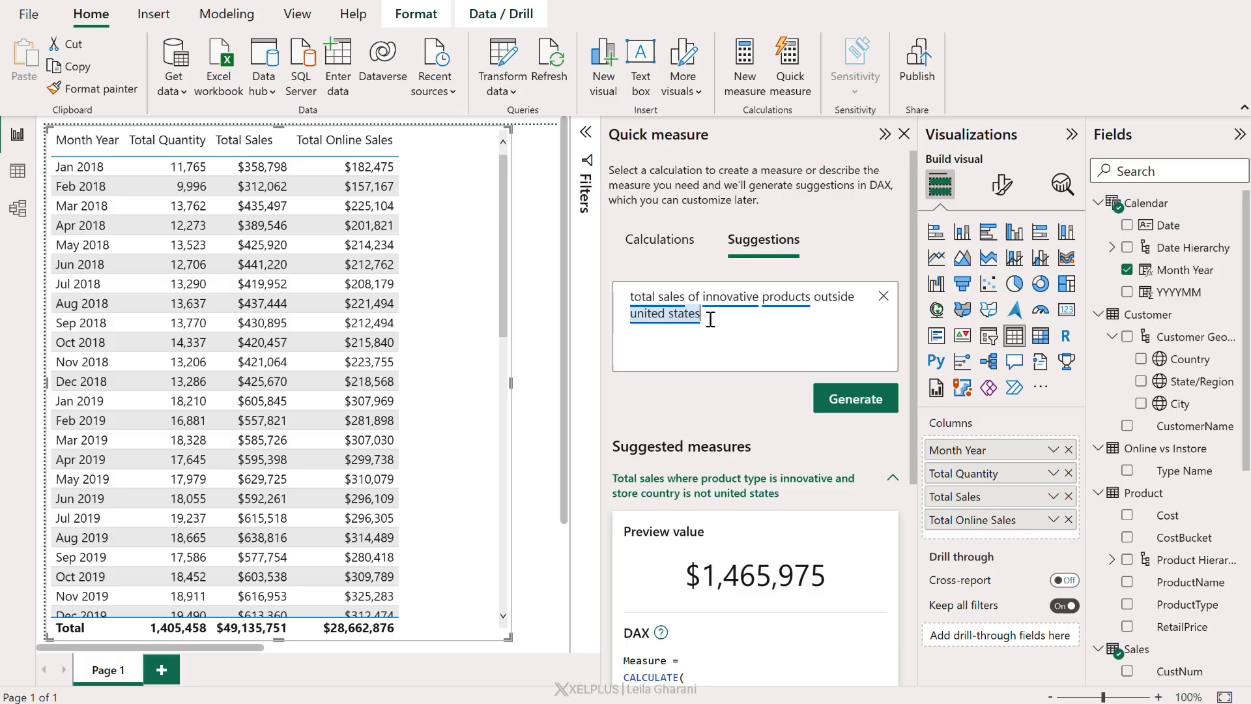
left_click(723, 316)
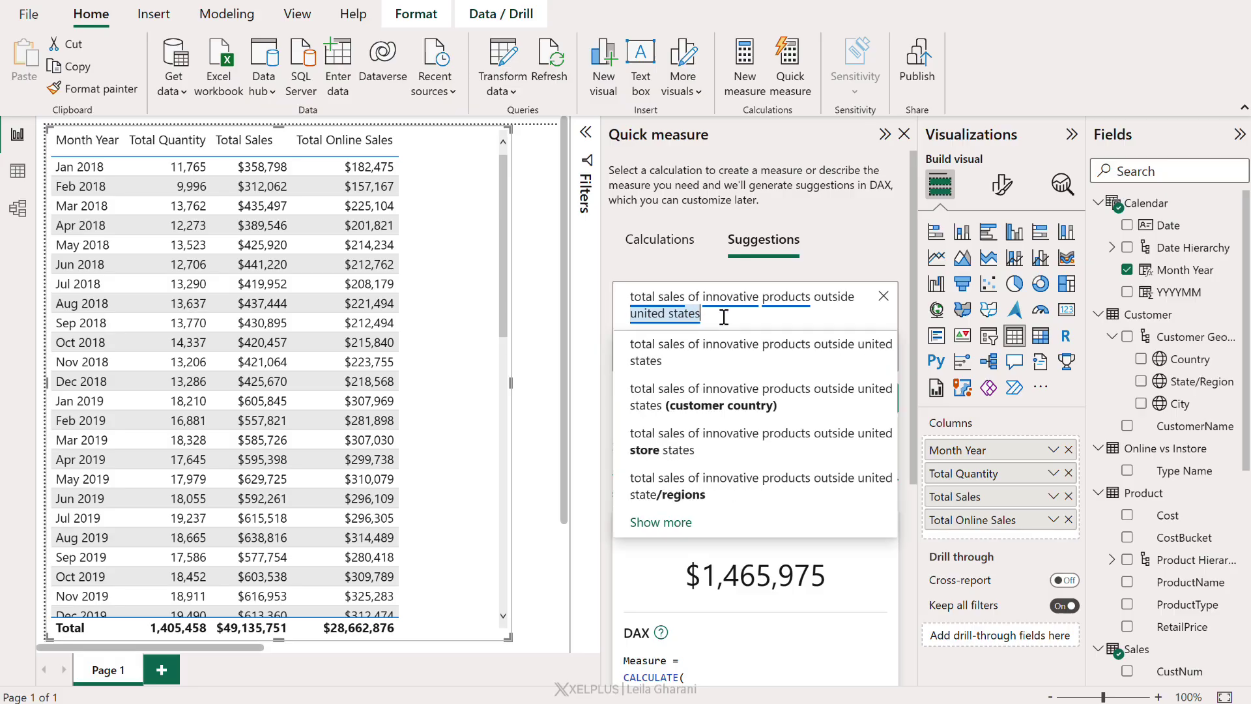
left_click(709, 402)
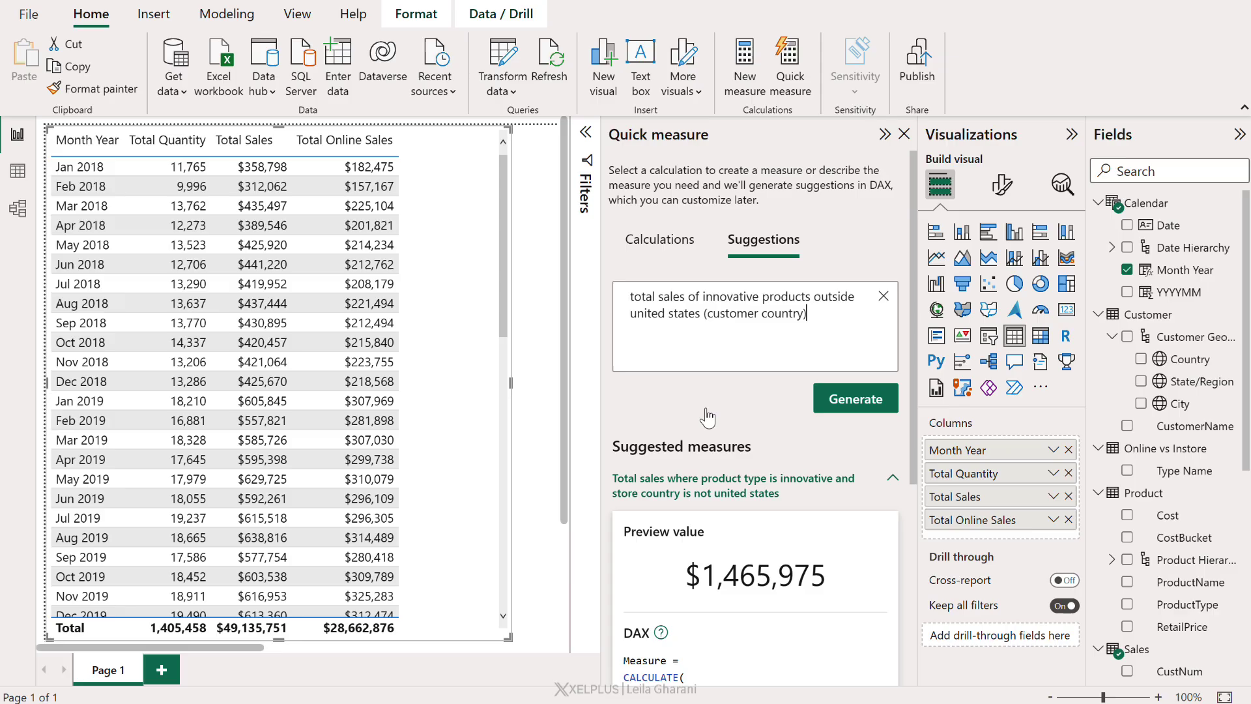
left_click(856, 401)
scroll(713, 557, "down", 3)
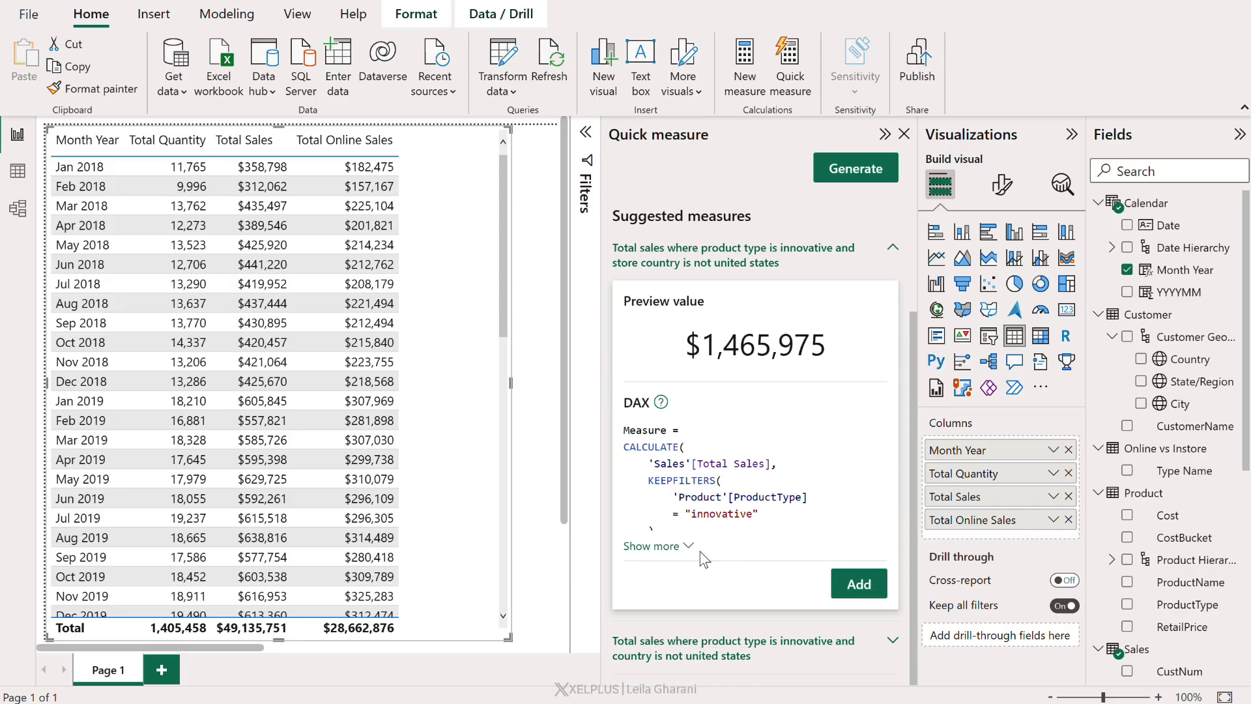
left_click(665, 469)
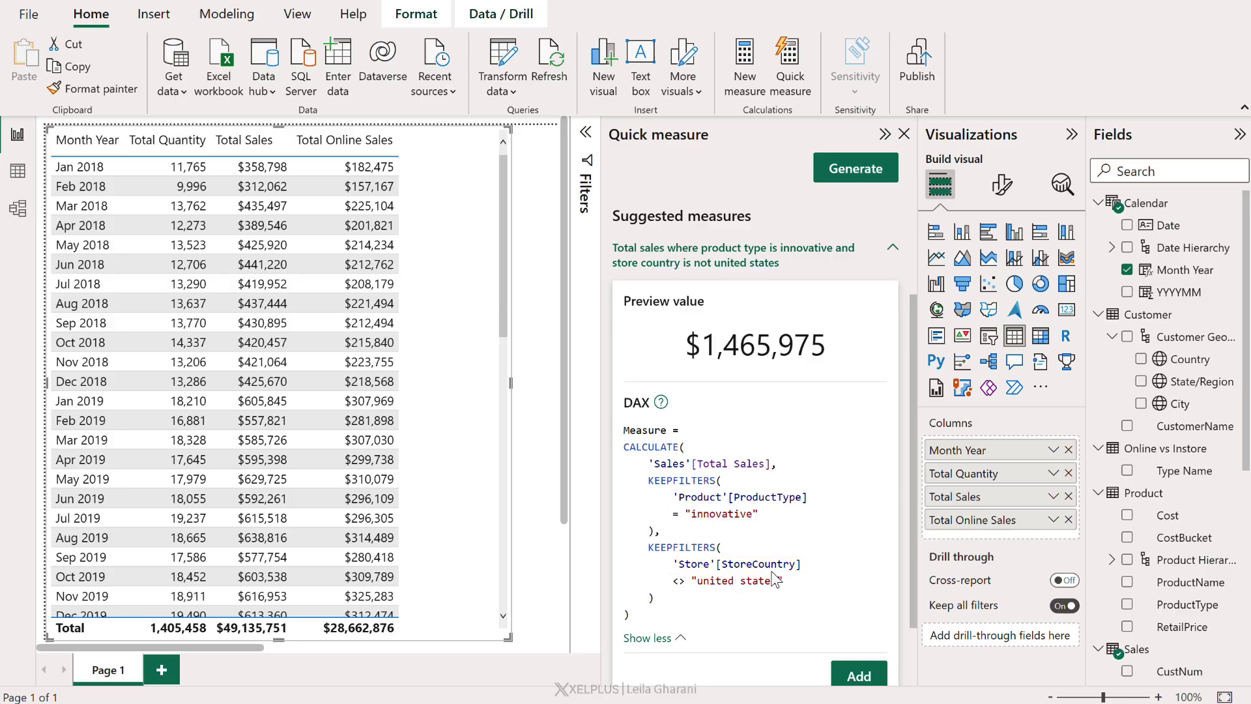
scroll(775, 579, "up", 3)
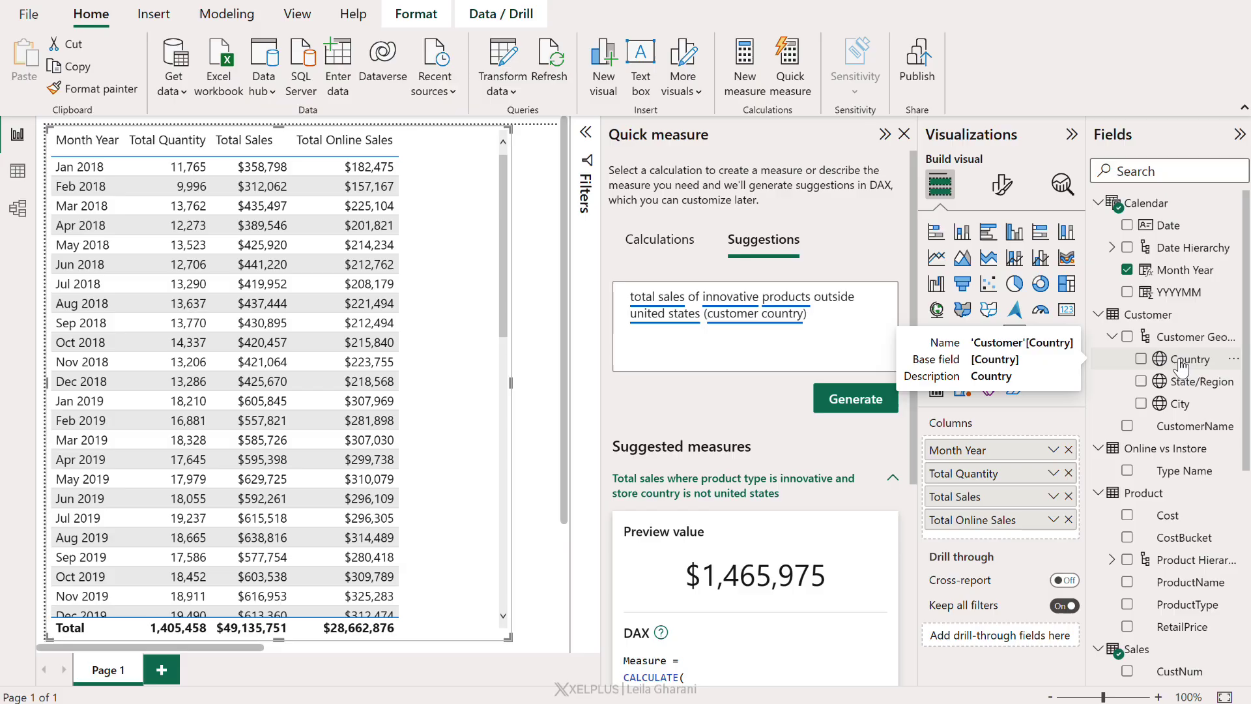
Step: Expand the DAX of the suggestion filtering Customer Country, previewing $1,661,381
left_click(16, 208)
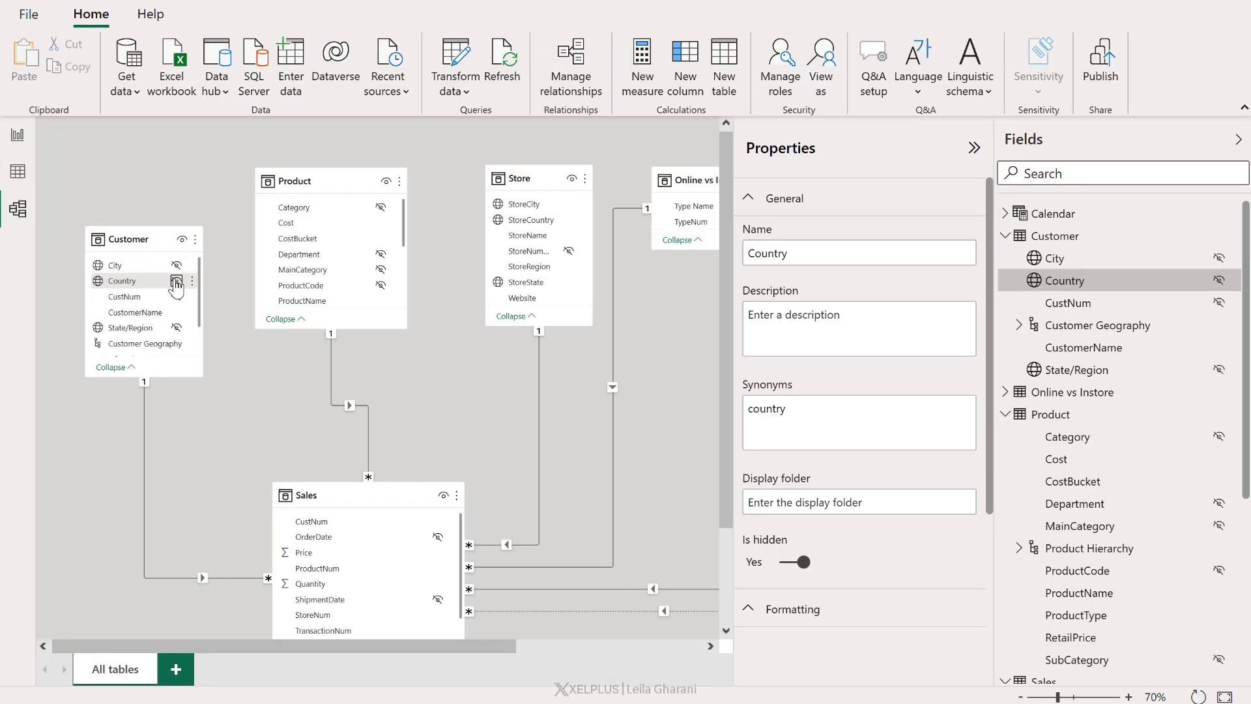
left_click(17, 134)
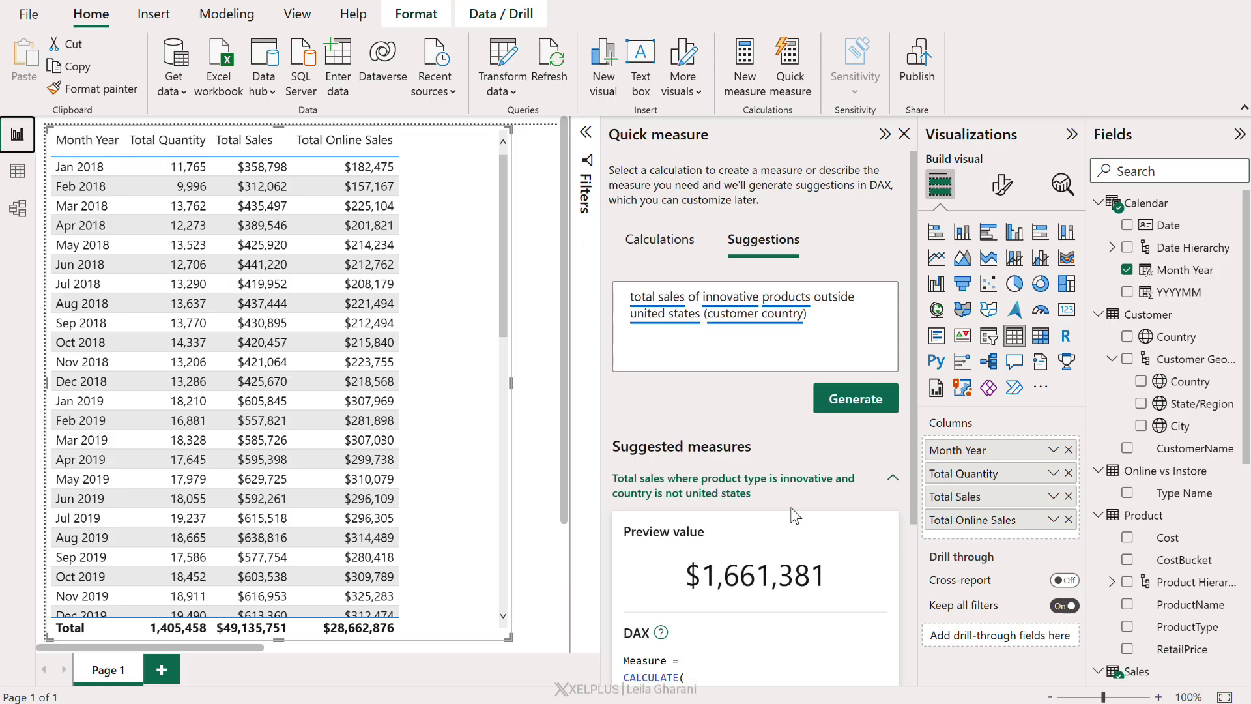
scroll(791, 507, "down", 3)
left_click(638, 553)
scroll(749, 522, "down", 1)
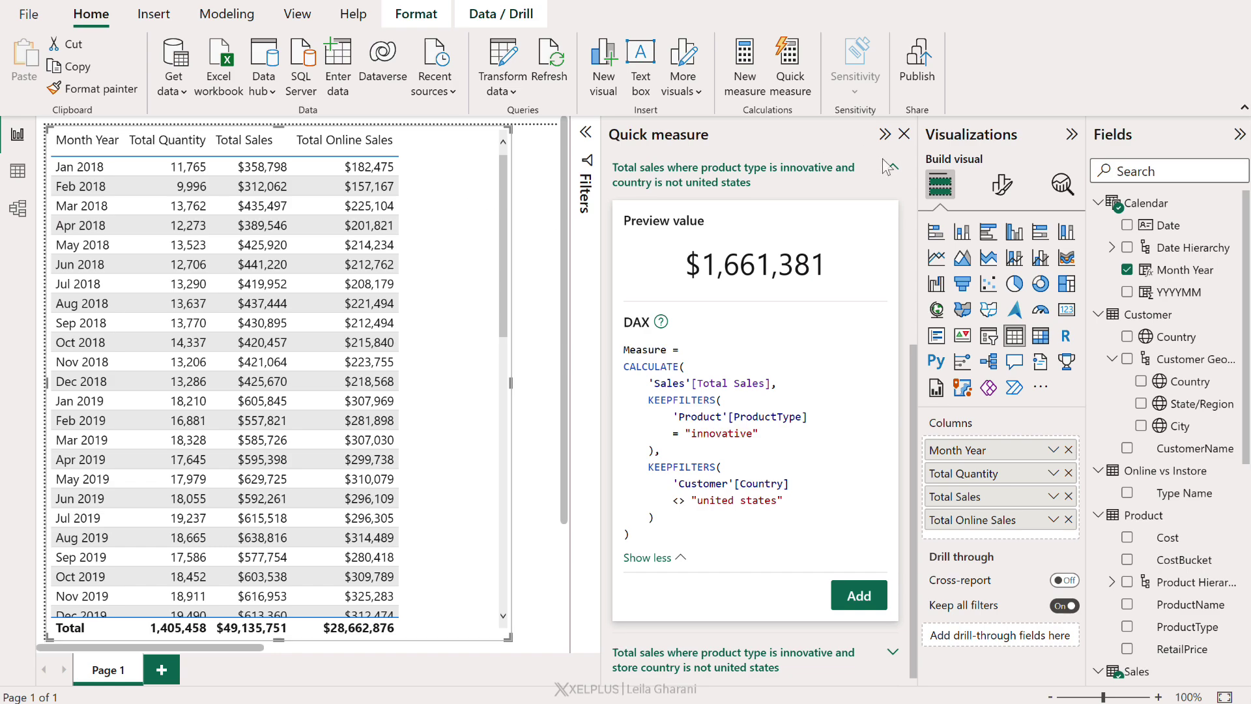
Step: Try 'average daily sales' as the quick measure description, then reword it to 'average sales per day'
left_click(891, 173)
left_click_drag(827, 315, 630, 313)
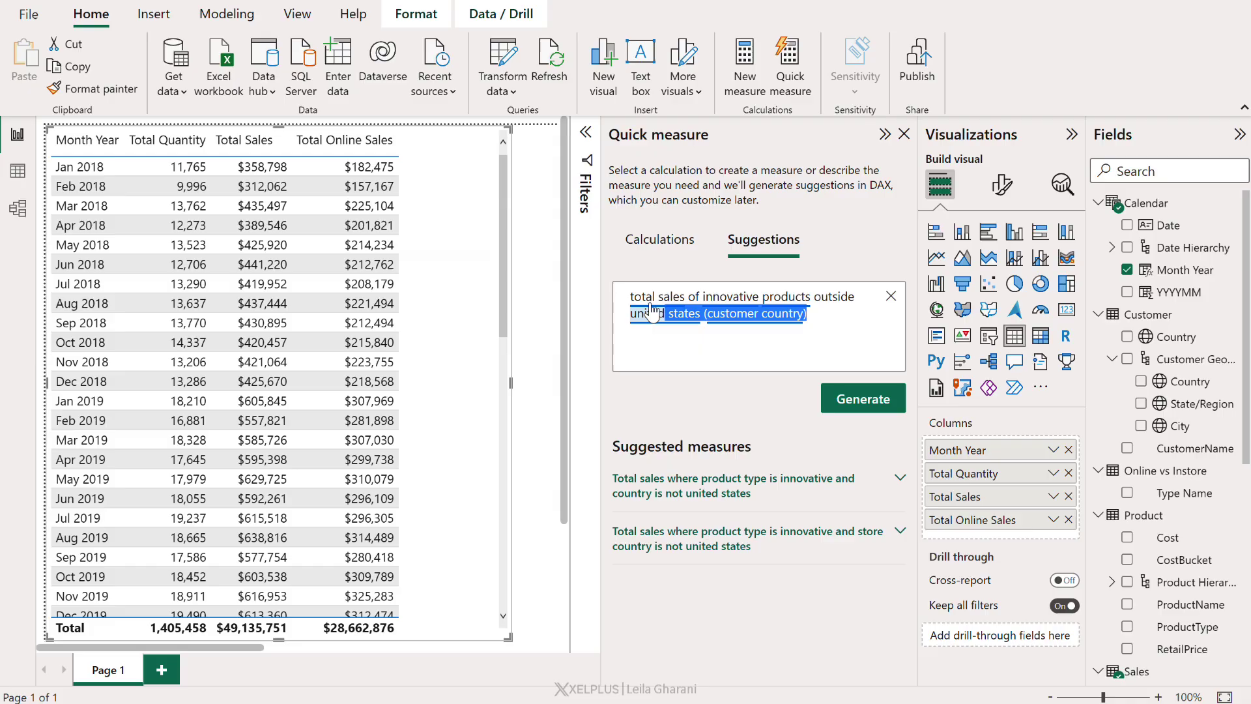
key("ctrl+a")
type("average dails")
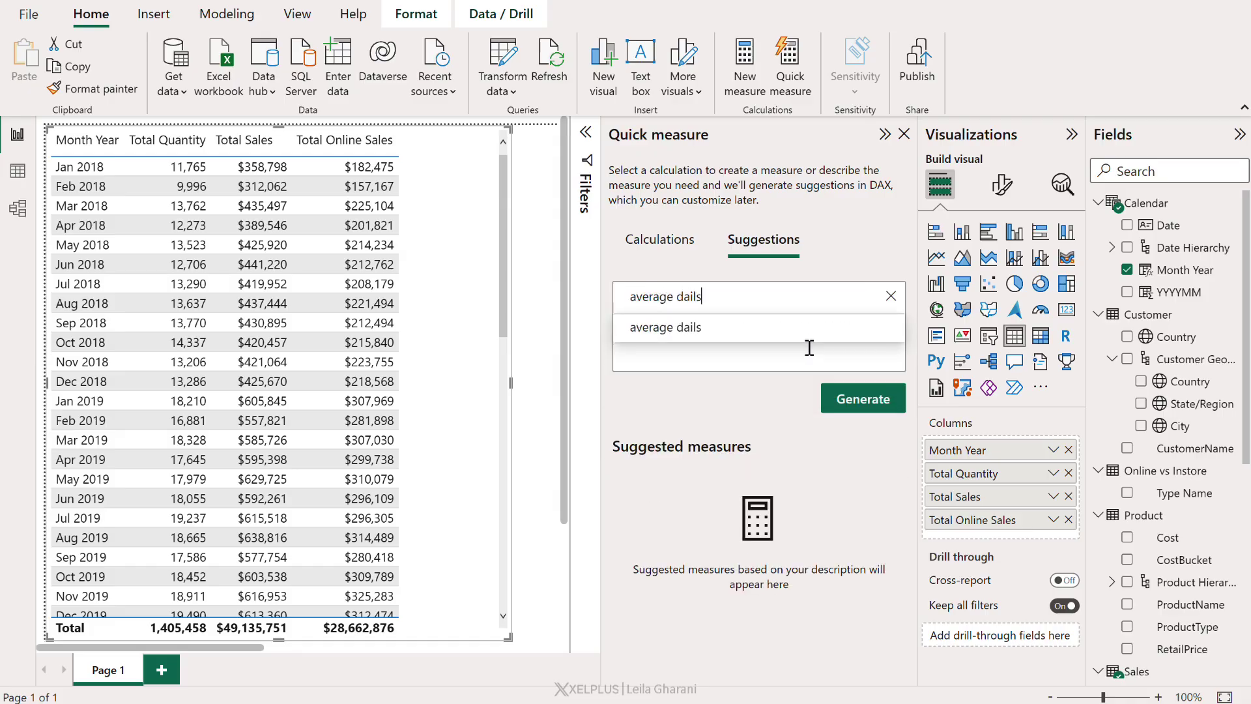
key("BackSpace")
type("y sales")
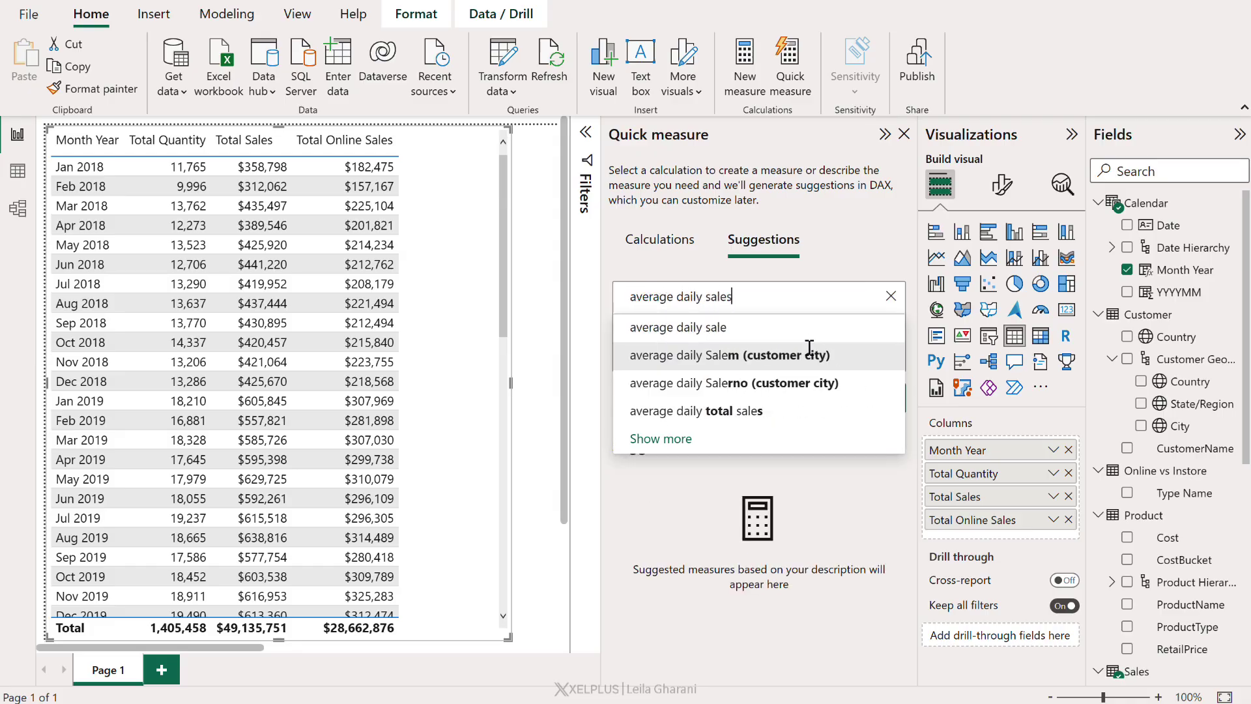
key("Escape")
left_click(857, 410)
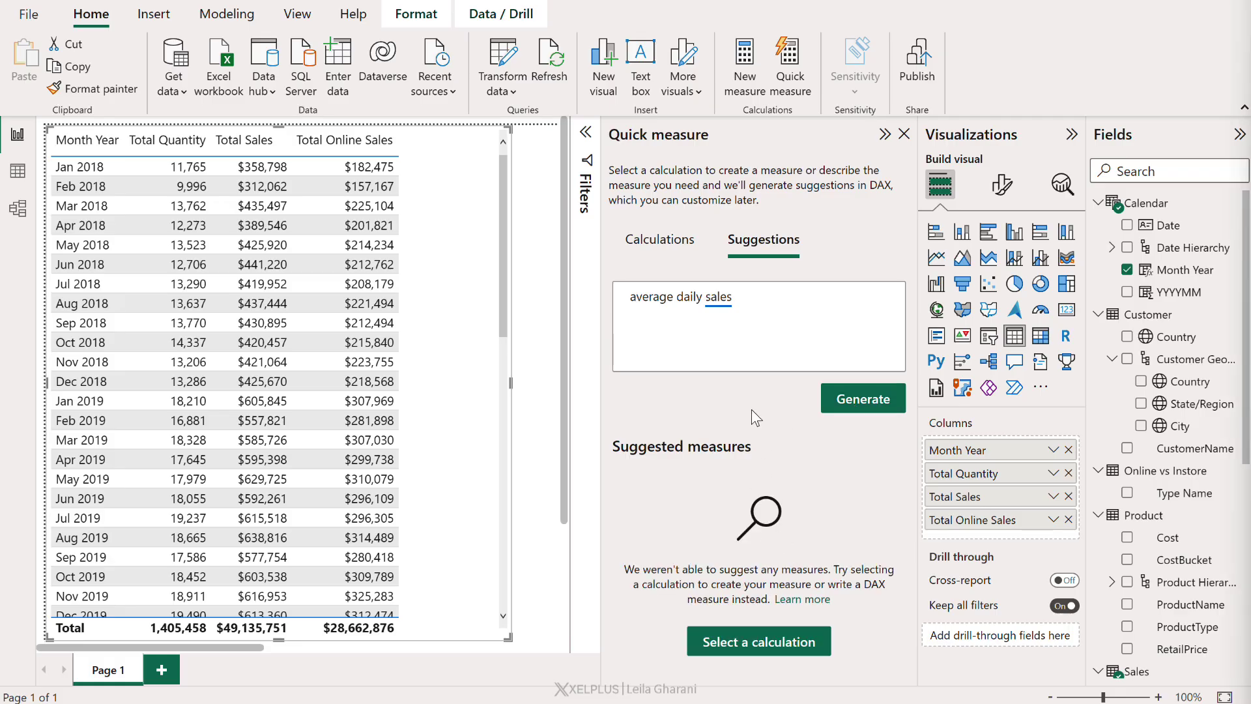
left_click_drag(677, 297, 725, 301)
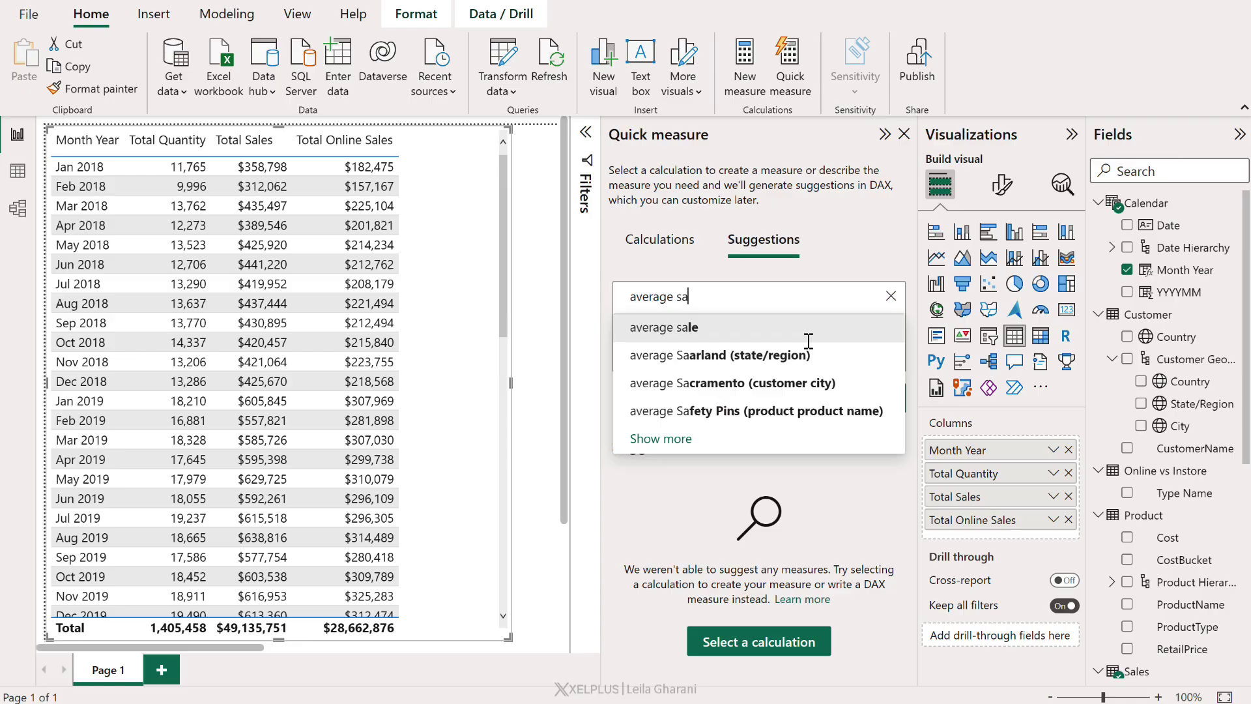
type("les per da")
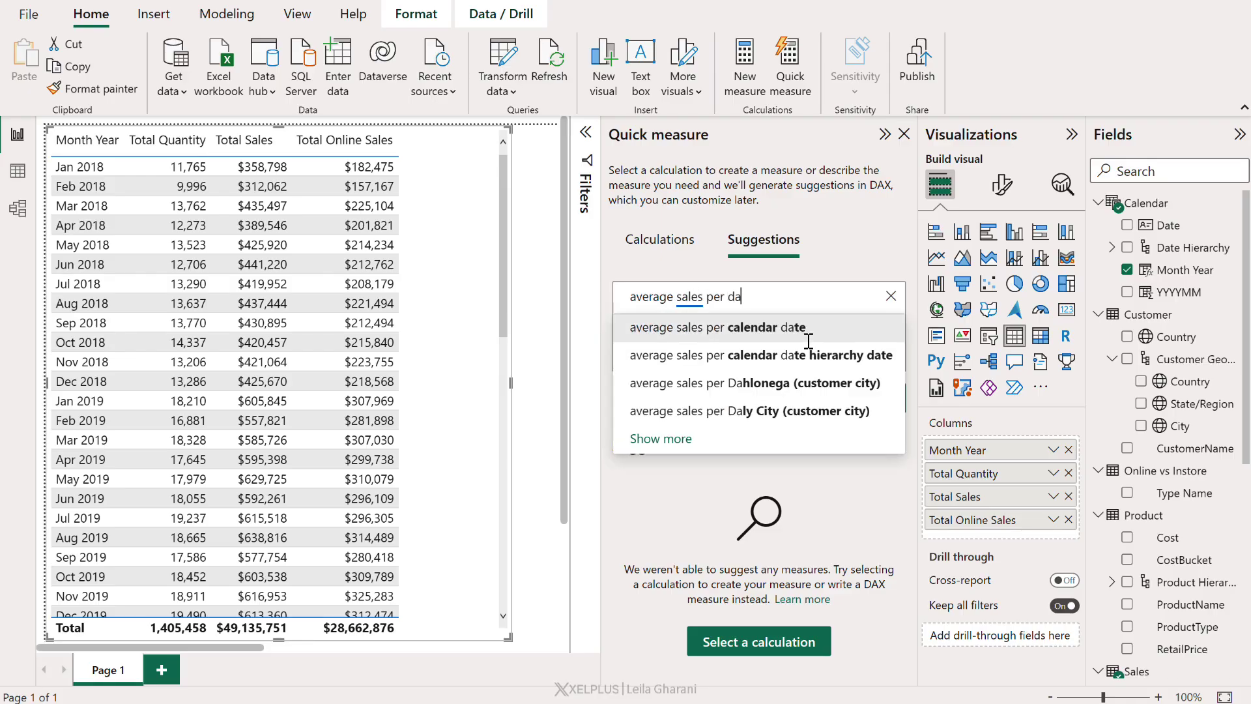
type("y")
left_click(792, 333)
Step: Generate quick measure suggestions for 'average sales per day'
left_click(847, 402)
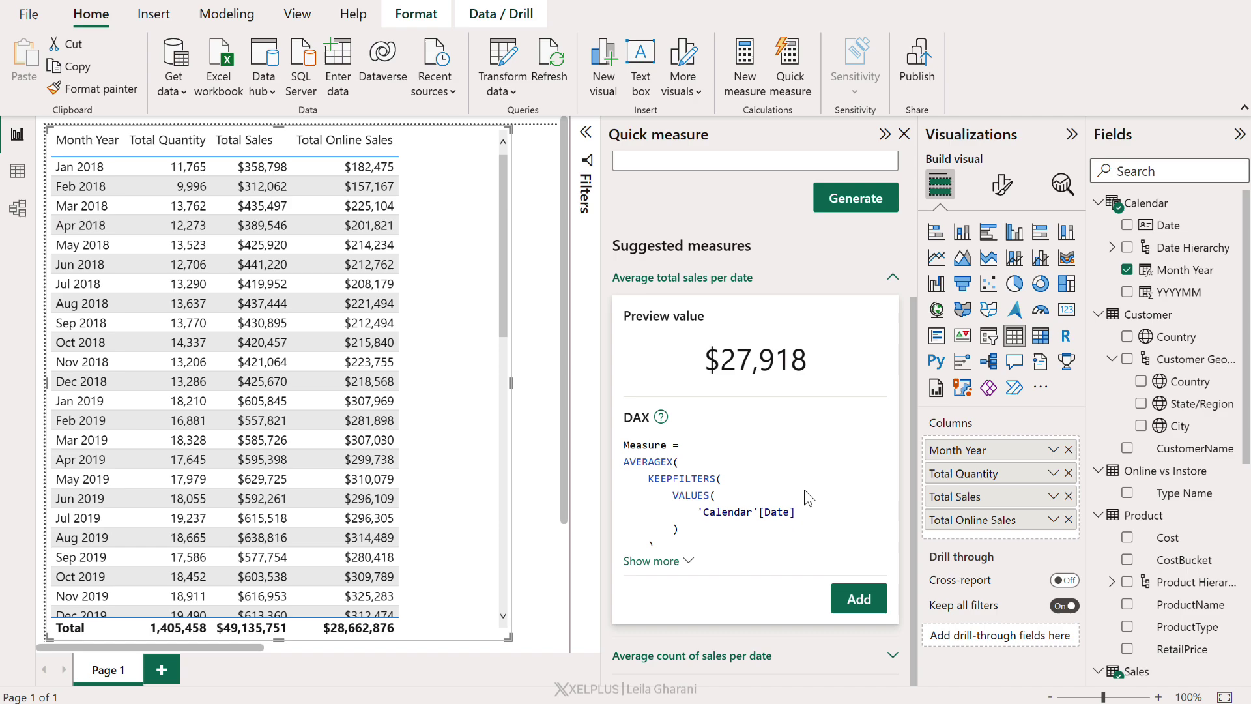
scroll(727, 534, "down", 2)
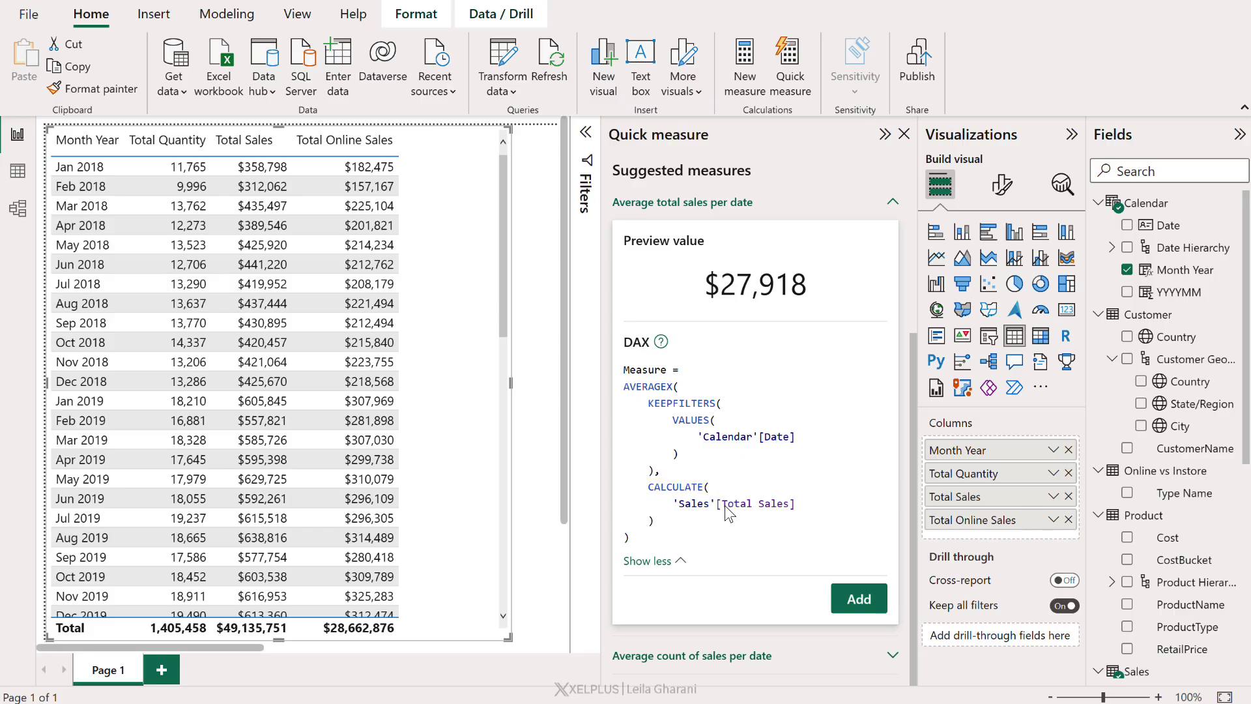
Step: Add the suggested measure, name it Average Daily Sales, and strip the KEEPFILTERS wrapper
left_click(857, 600)
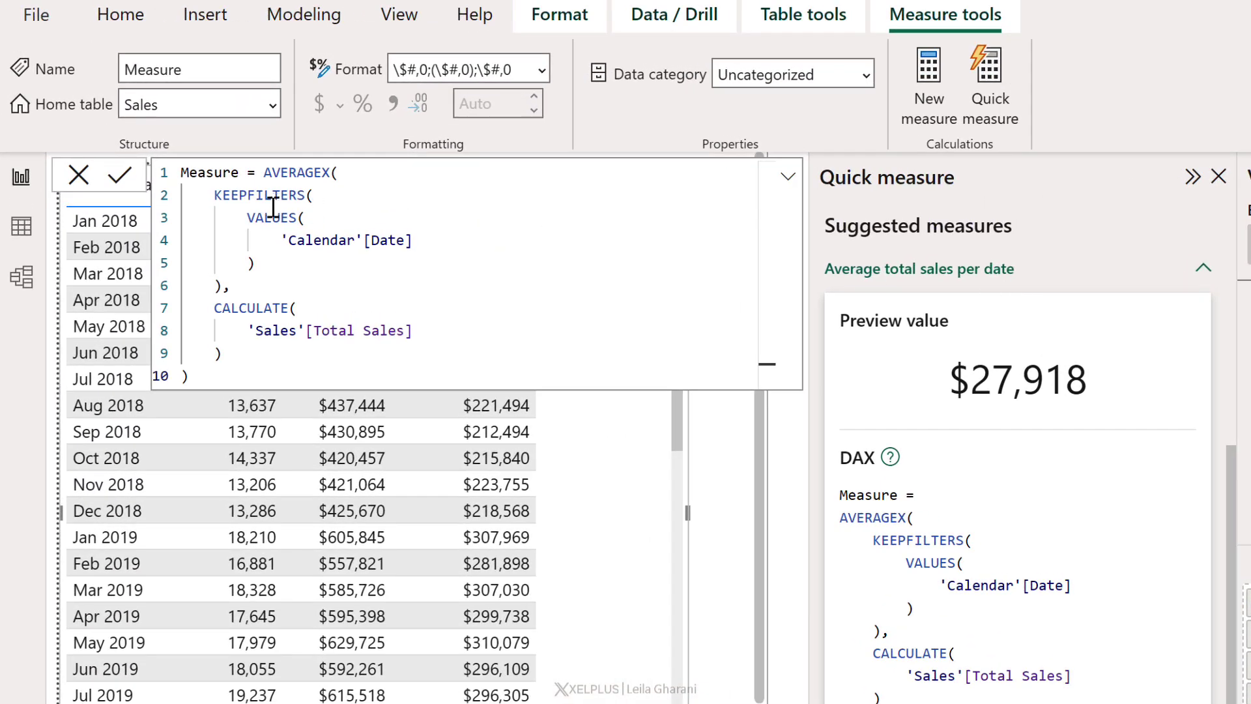
left_click_drag(241, 174, 180, 174)
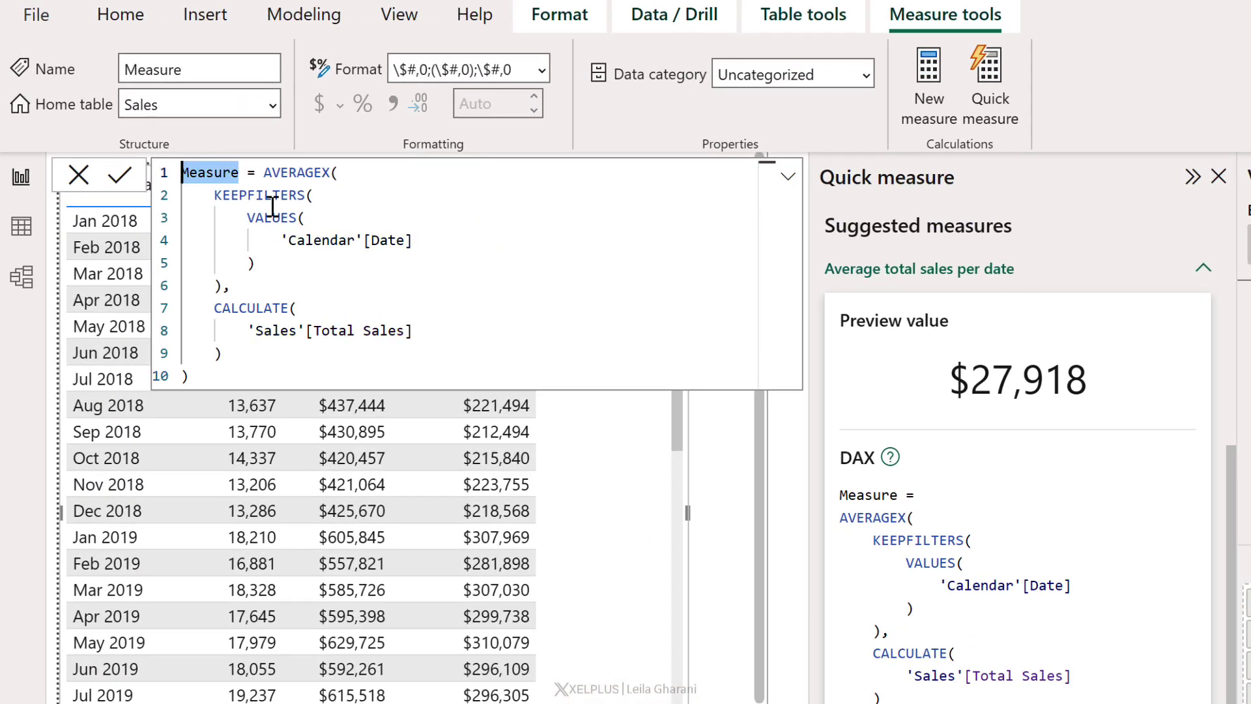
type("Average Da")
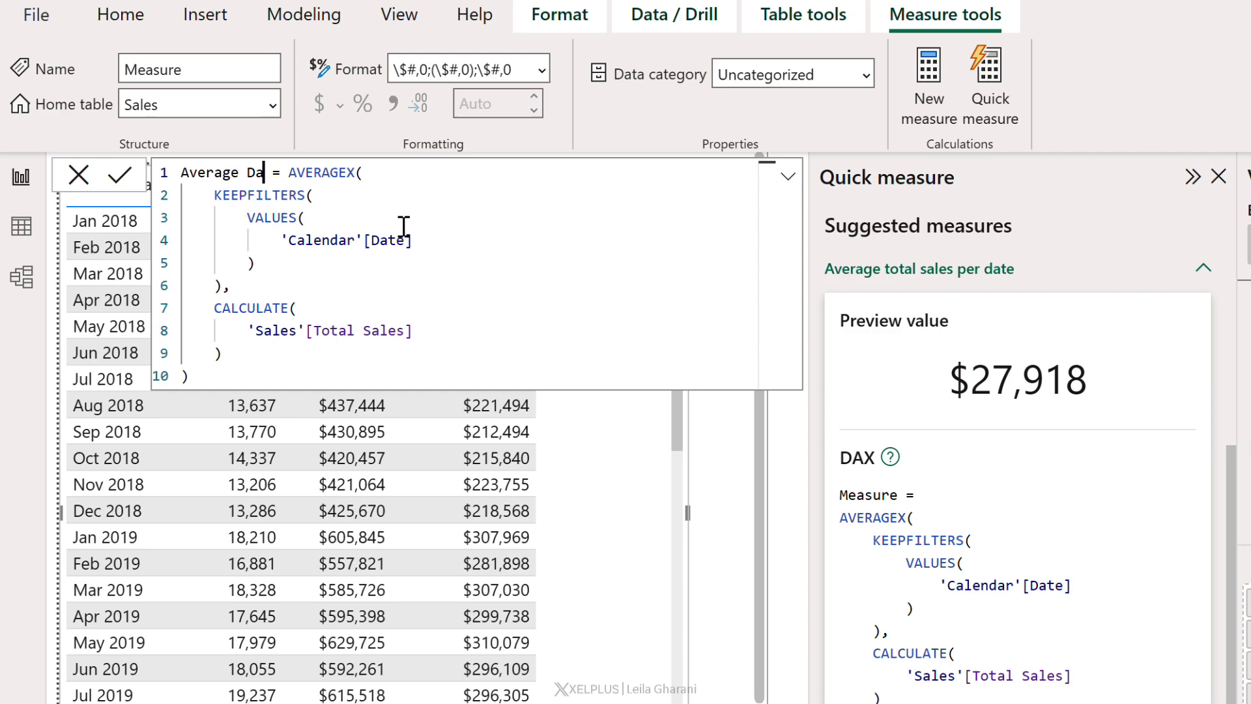
type("ily Sales")
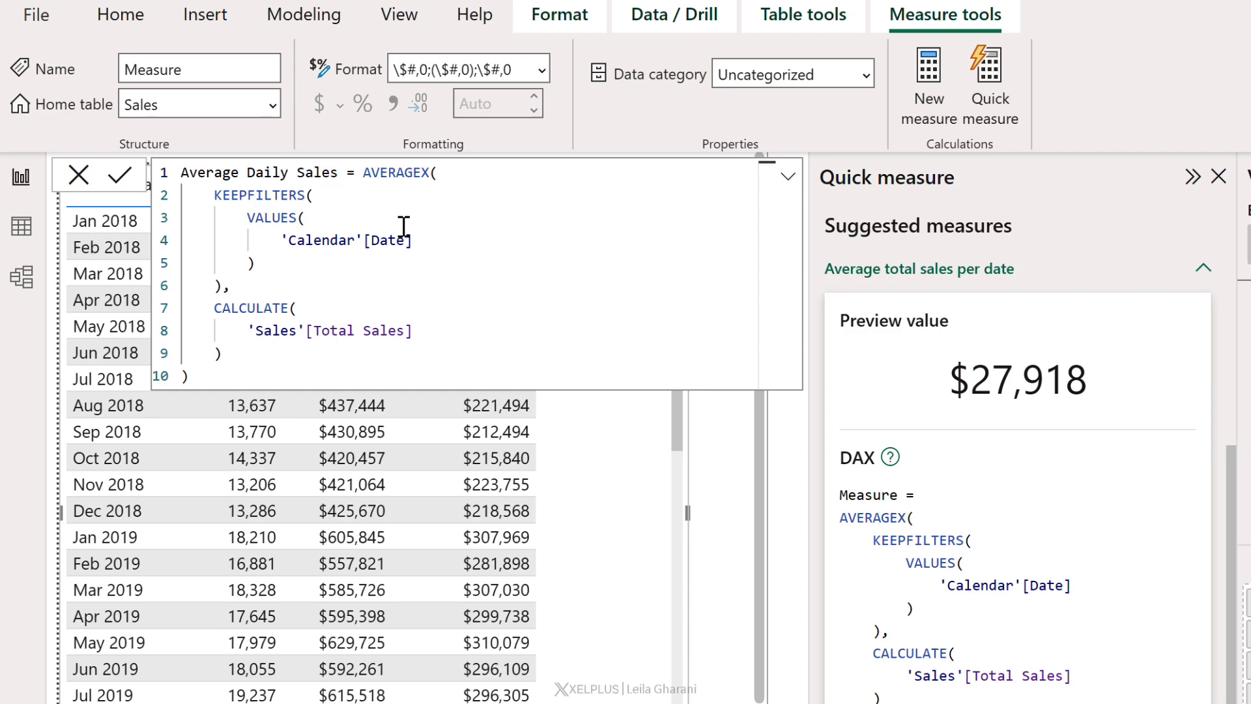
left_click(224, 284)
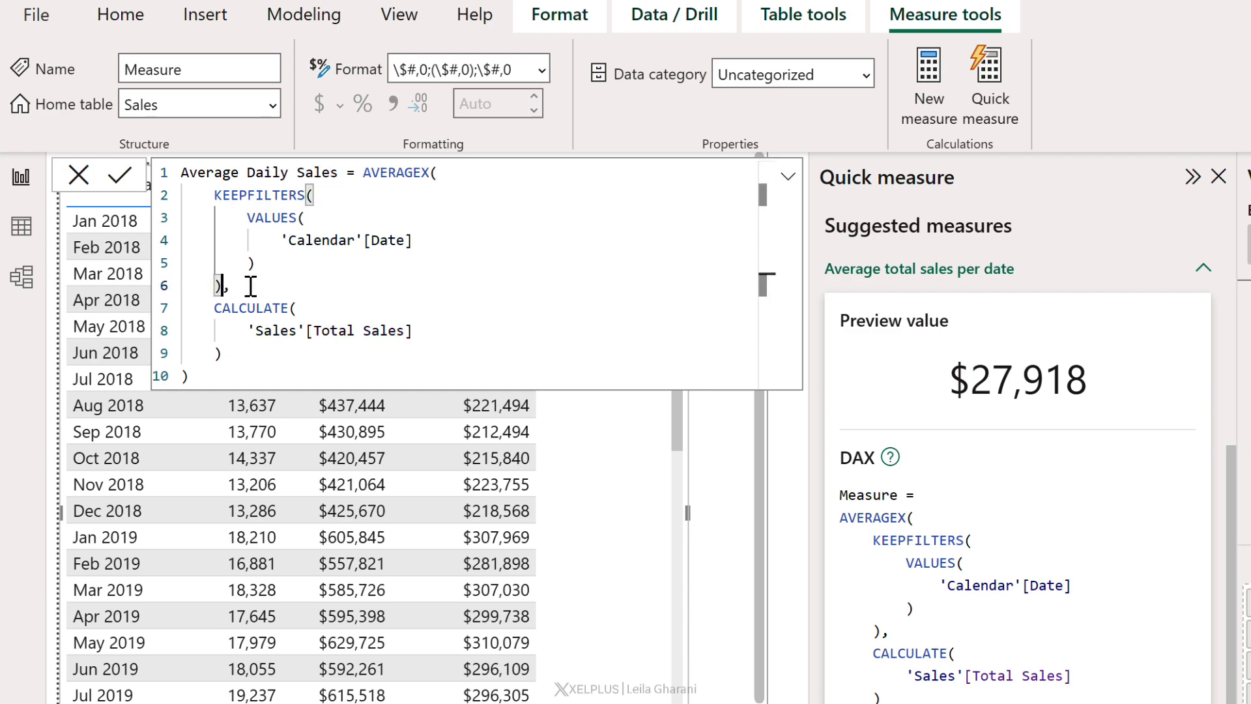
key("BackSpace")
key("BackSpace")
key("BackSpace")
left_click_drag(305, 194, 206, 195)
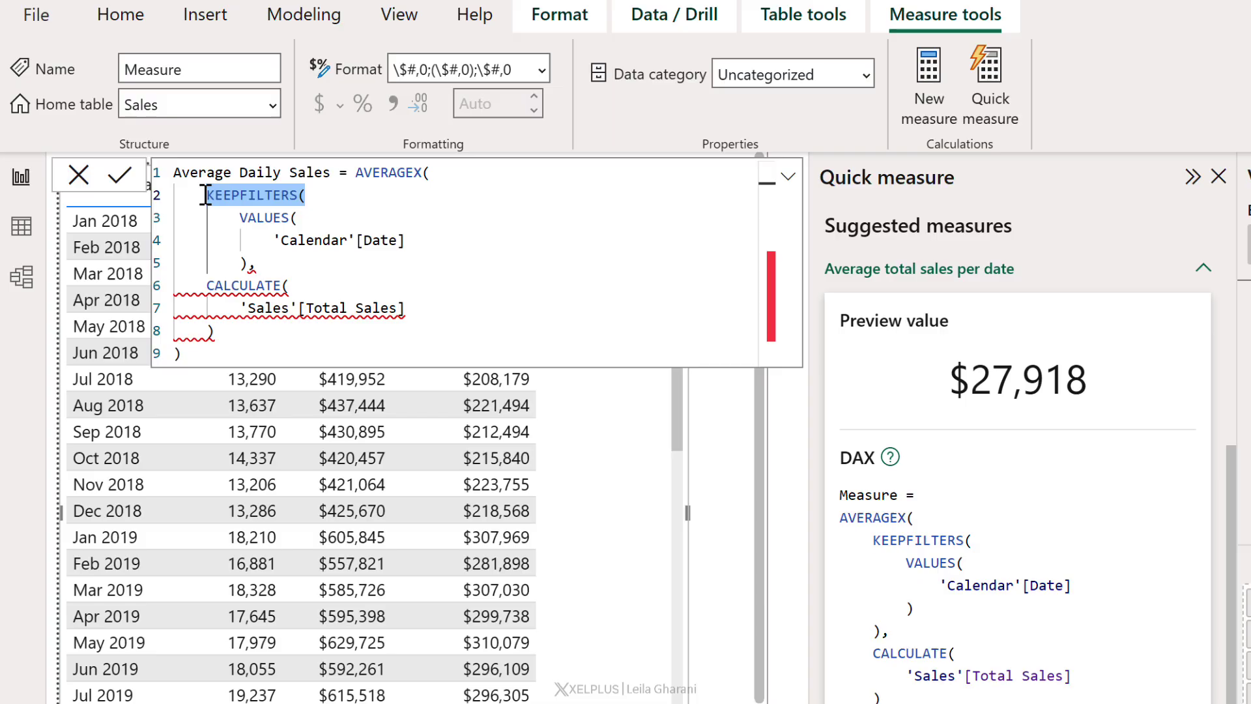
key("BackSpace")
key("BackSpace")
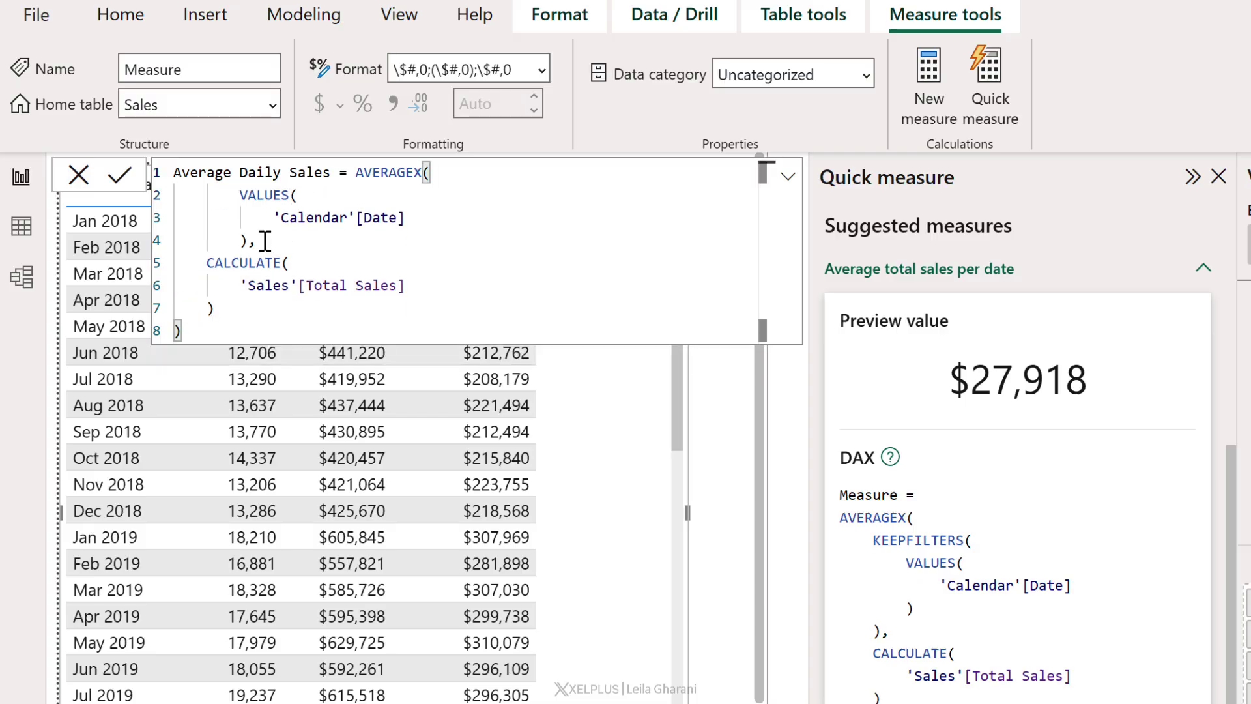
Step: Remove CALCULATE and the 'Sales' prefix, leaving AVERAGEX(VALUES('Calendar'[Date]), [Total Sales])
left_click_drag(290, 263, 206, 263)
key("BackSpace")
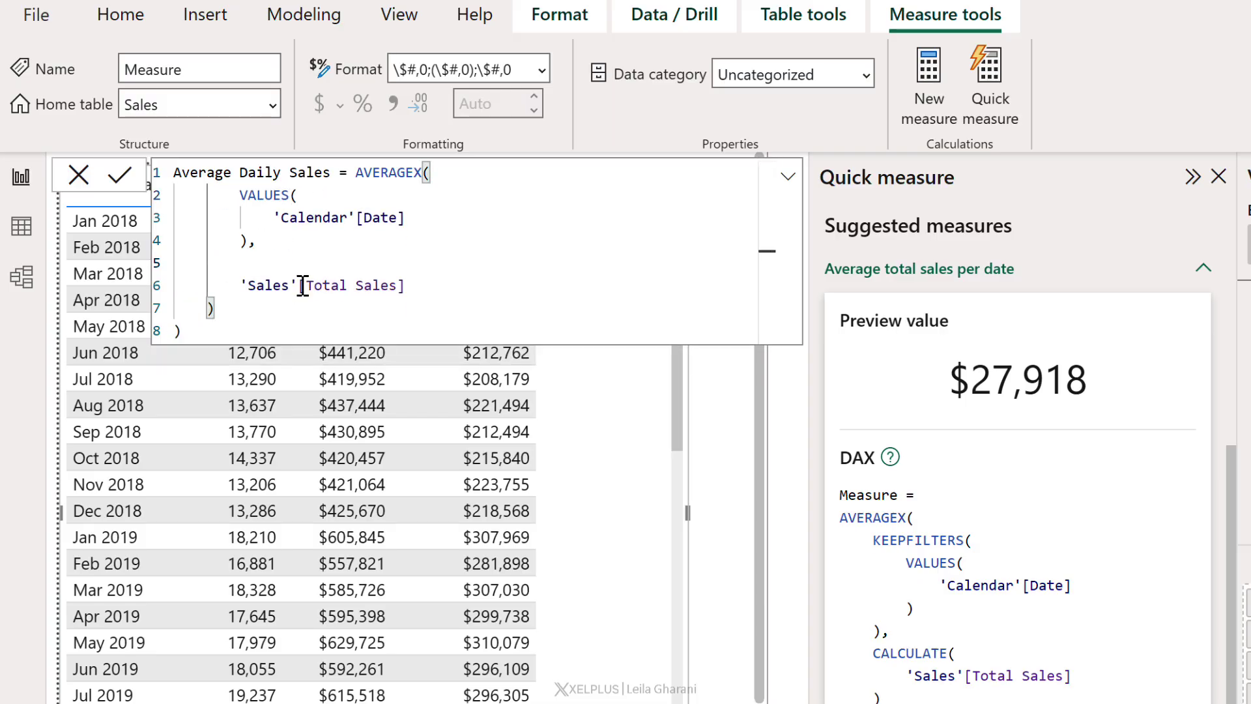
left_click_drag(302, 286, 241, 285)
key("BackSpace")
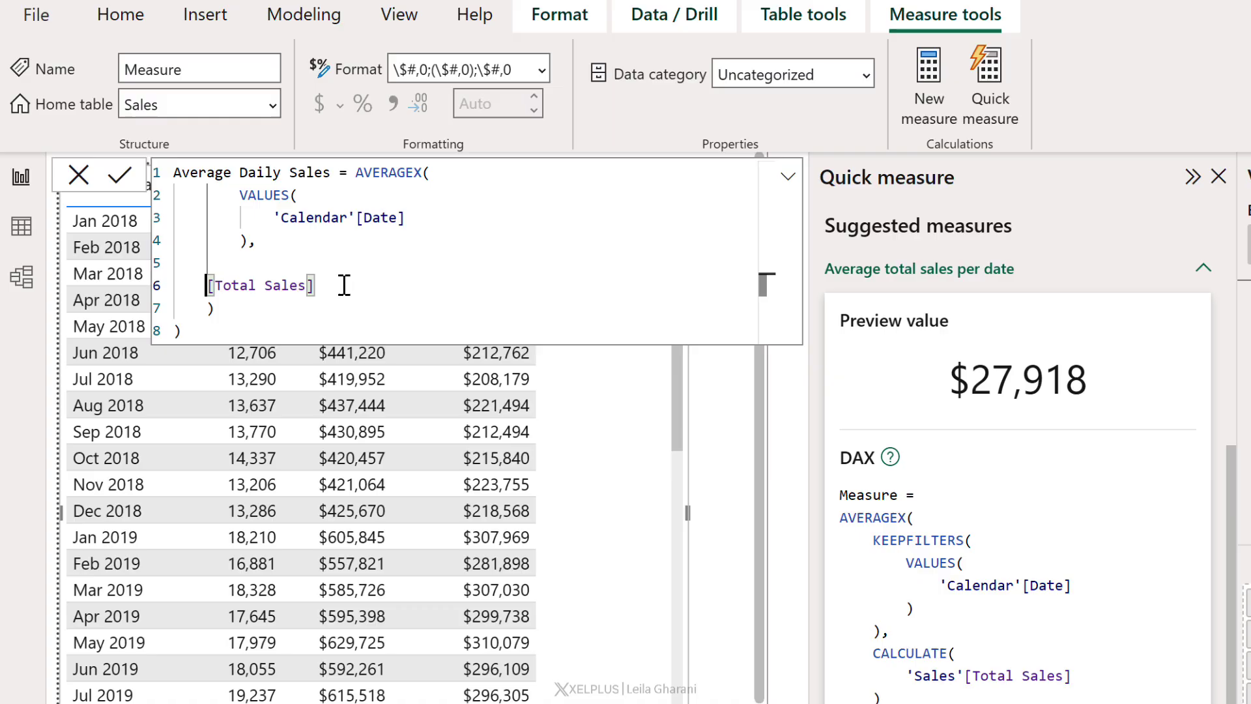
key("BackSpace")
key("BackSpace")
key("BackSpace")
key("BackSpace")
left_click(244, 284)
key("BackSpace")
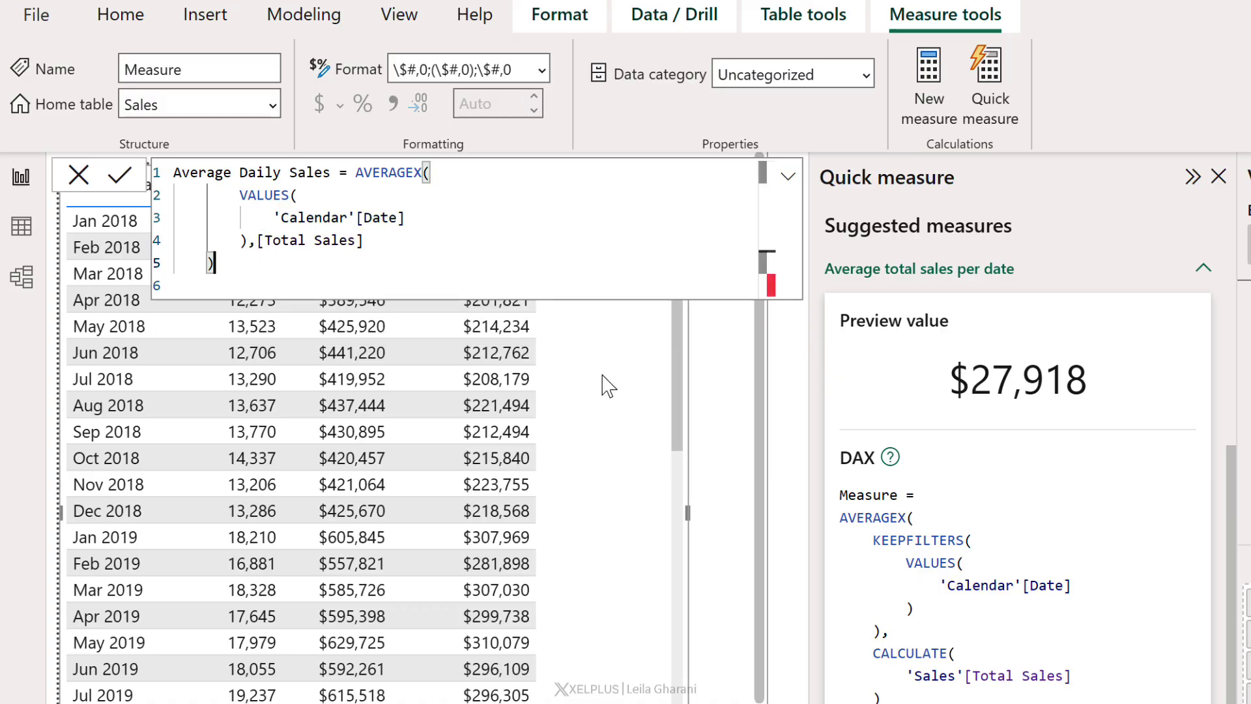
key("Return")
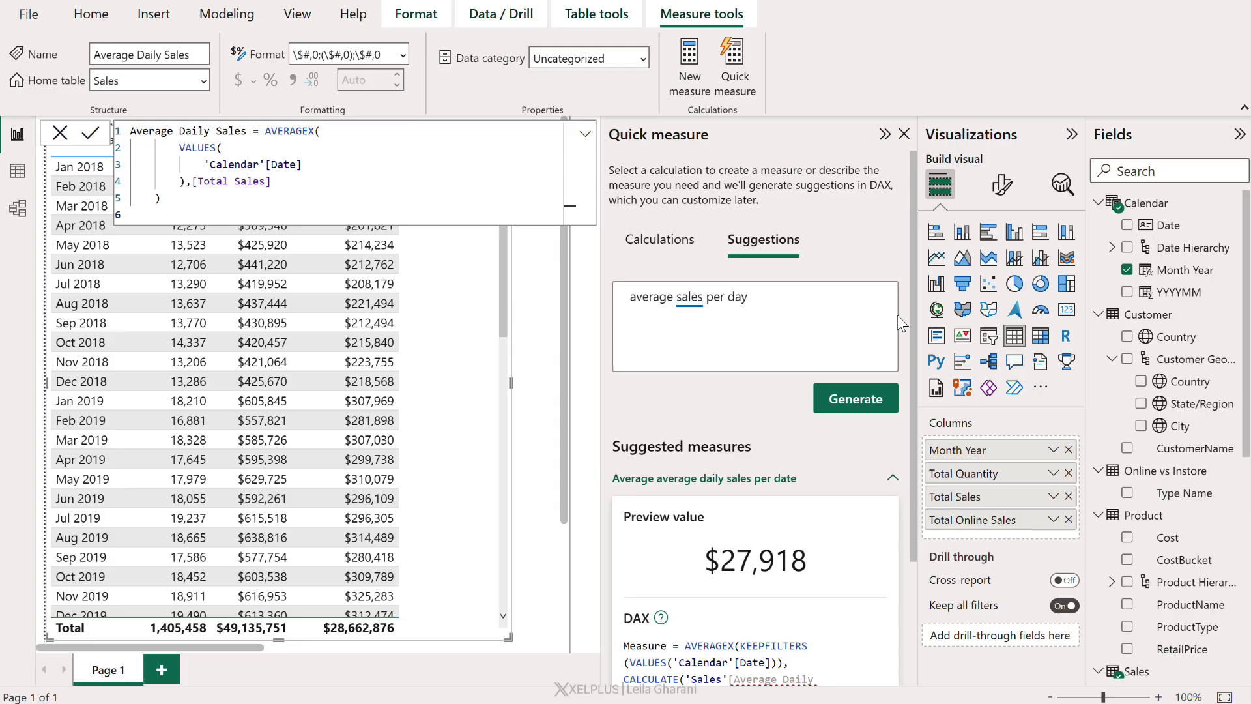
Step: Clear the quick measure prompt and add Average Daily Sales to the monthly sales table
mouse_move(755, 327)
left_click(884, 296)
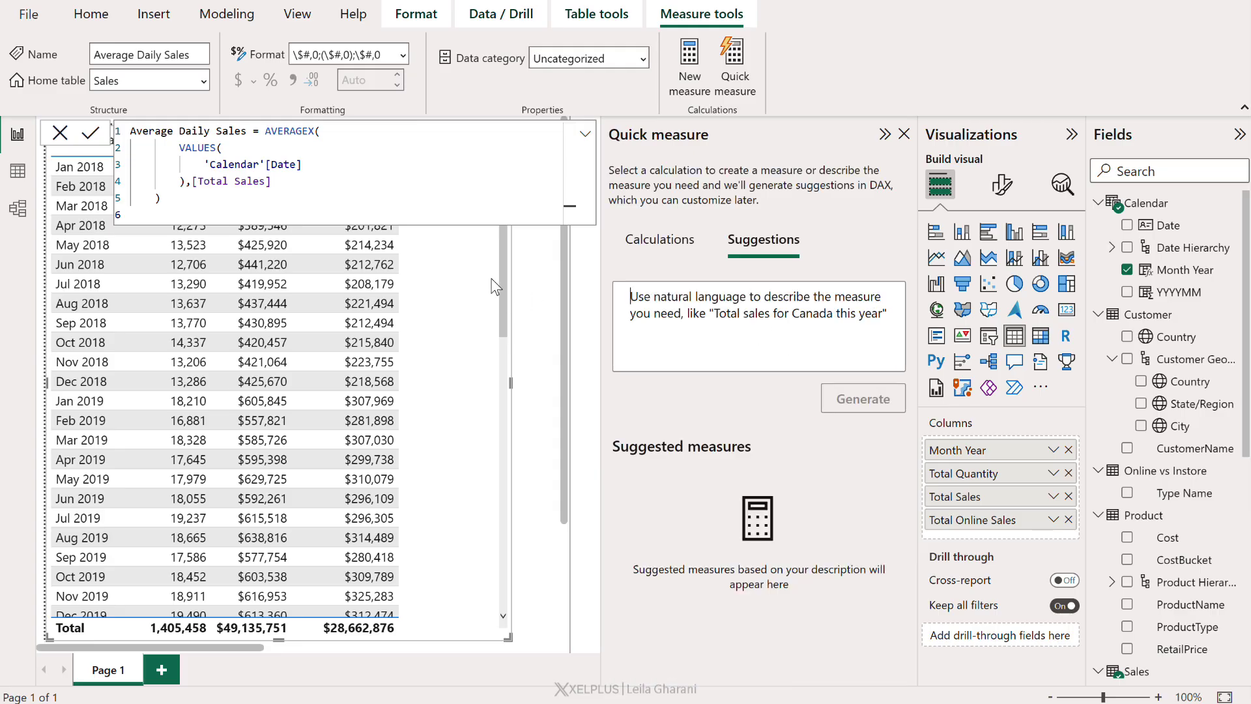
left_click(521, 259)
scroll(1173, 401, "down", 3)
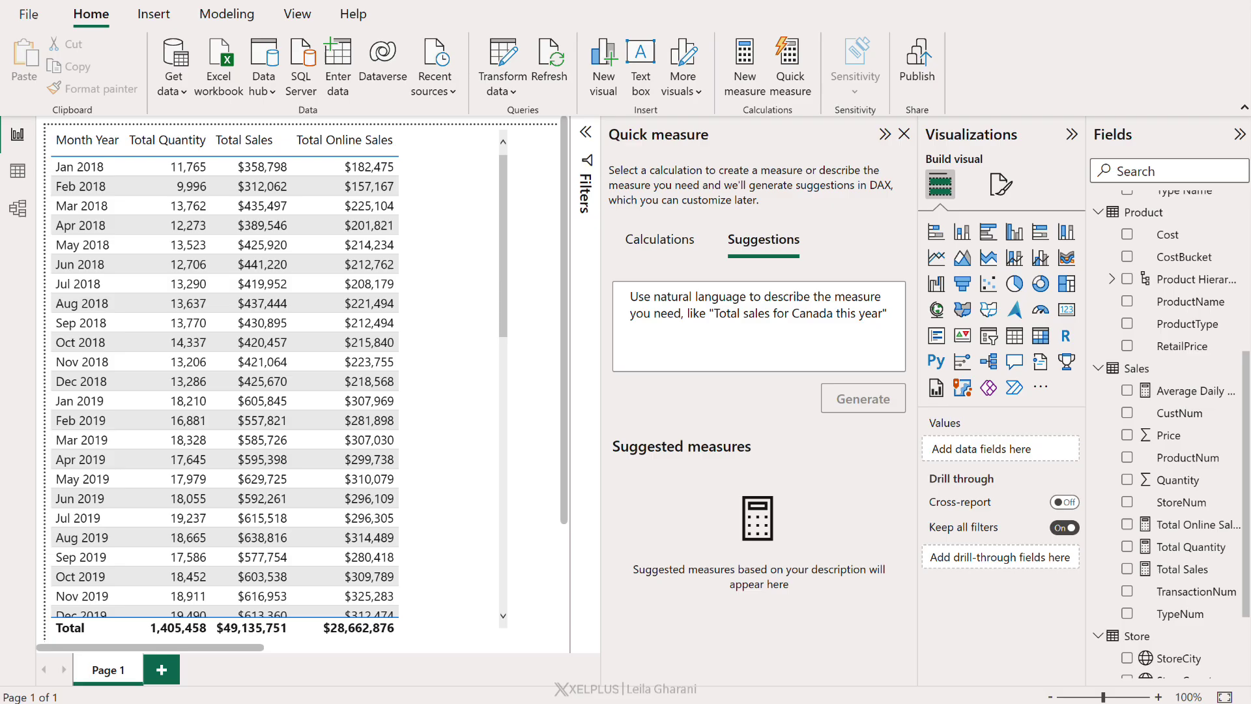
scroll(1176, 303, "down", 2)
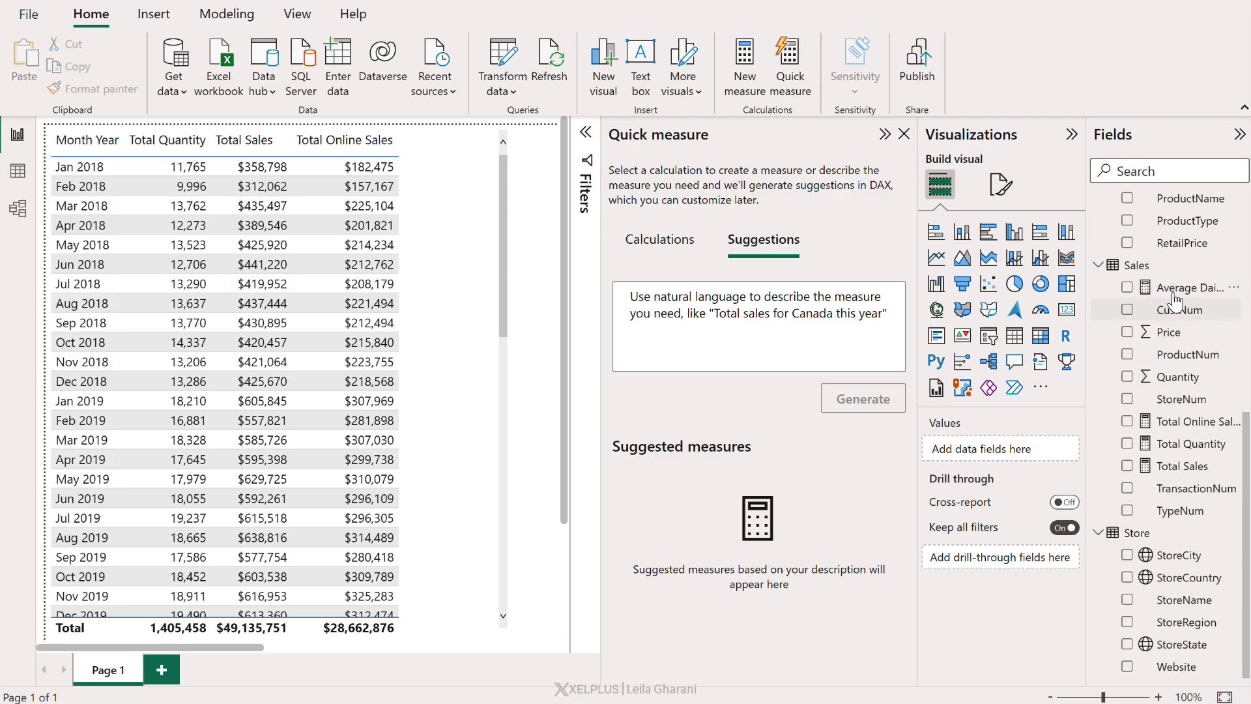
left_click(487, 311)
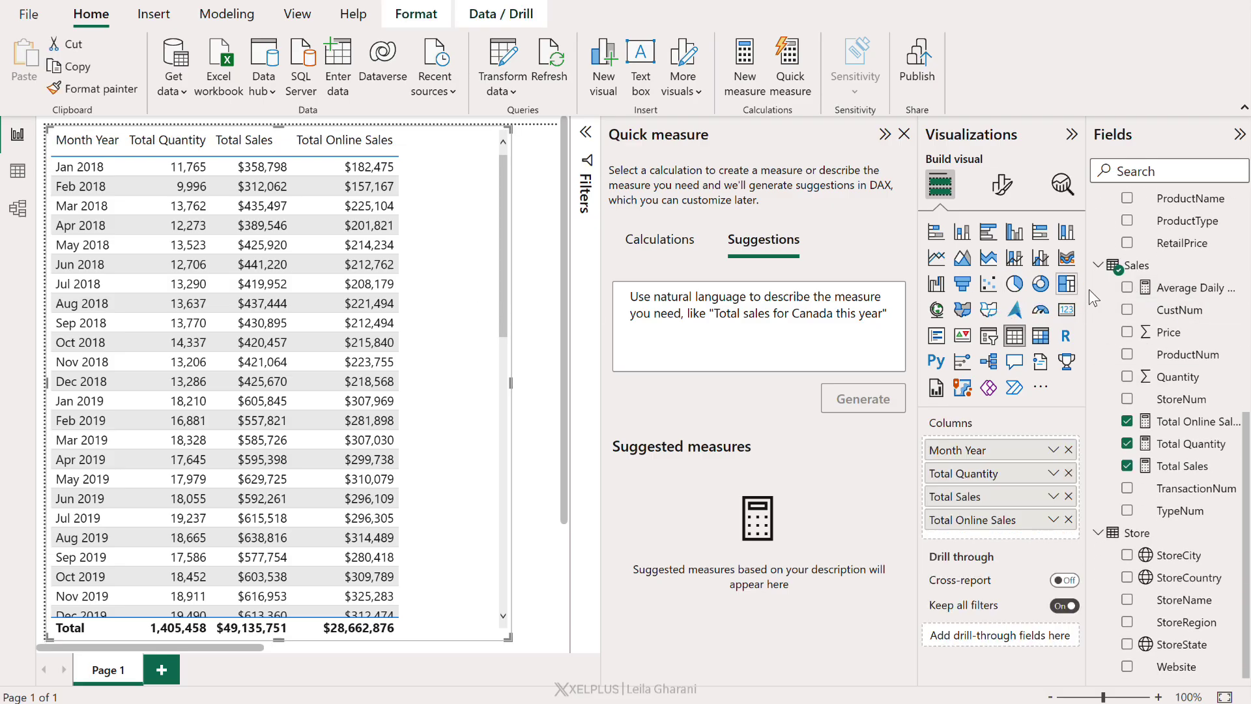
left_click(1127, 287)
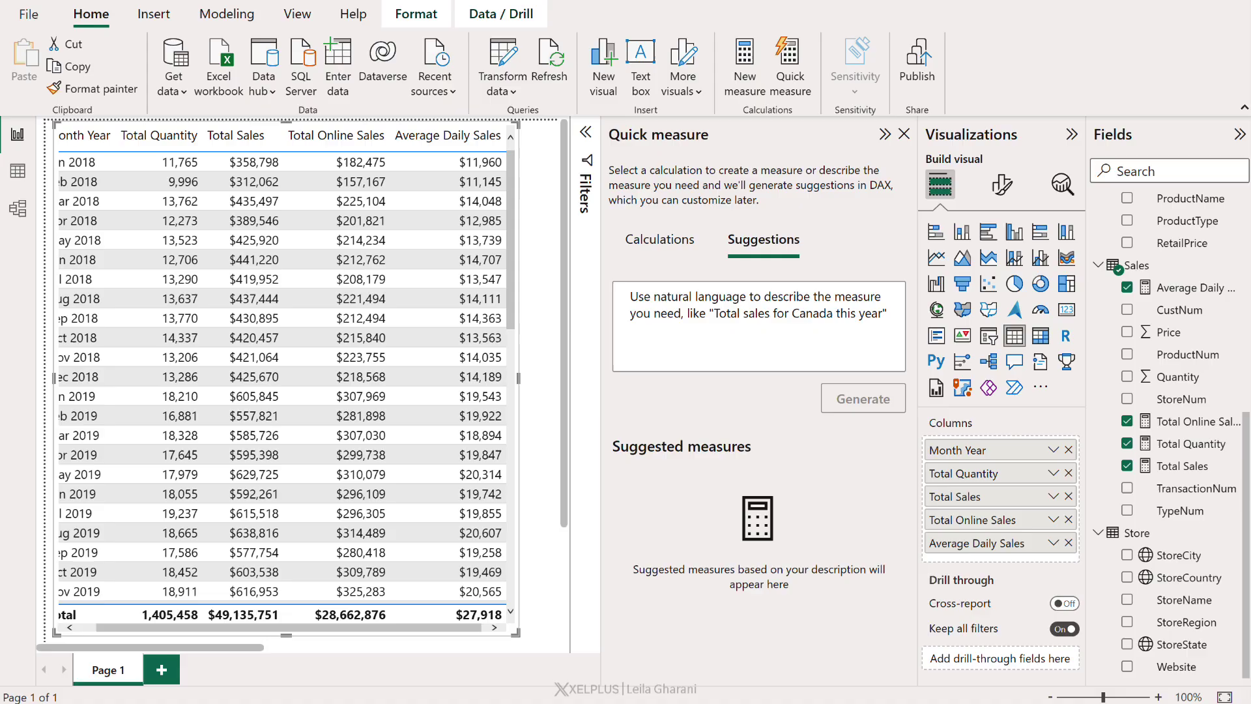
scroll(388, 484, "down", 2)
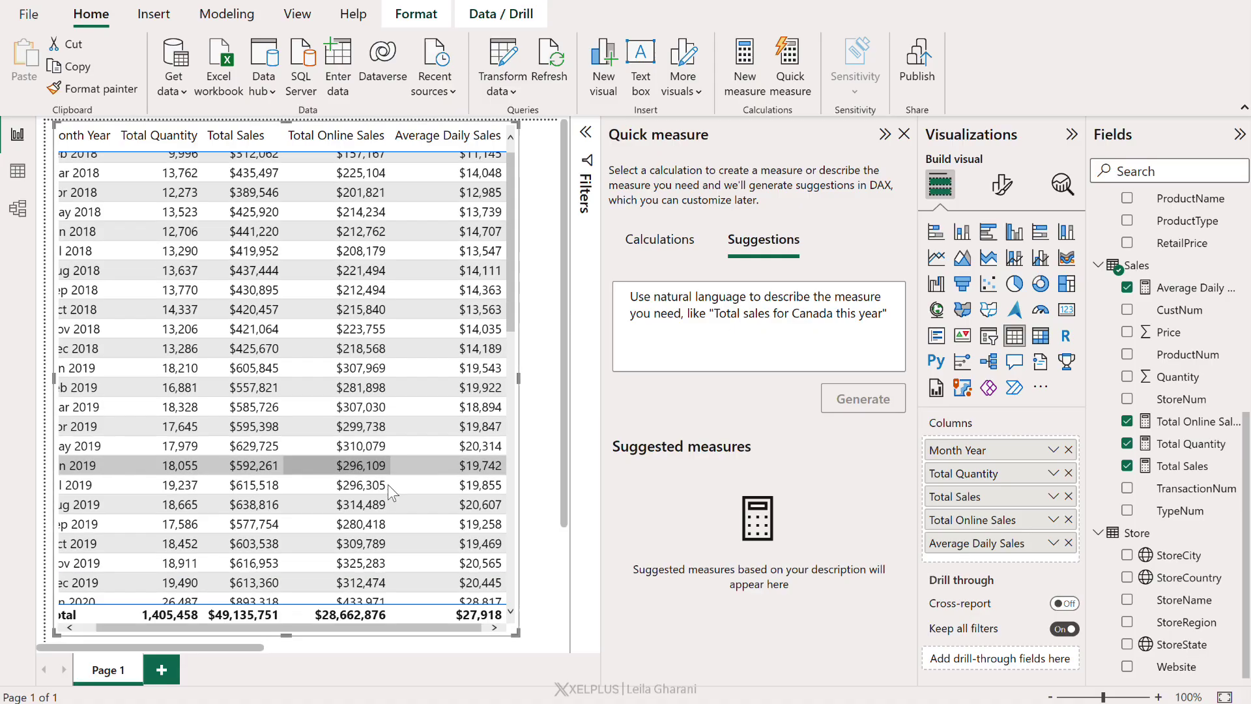
scroll(430, 476, "down", 3)
scroll(460, 411, "down", 2)
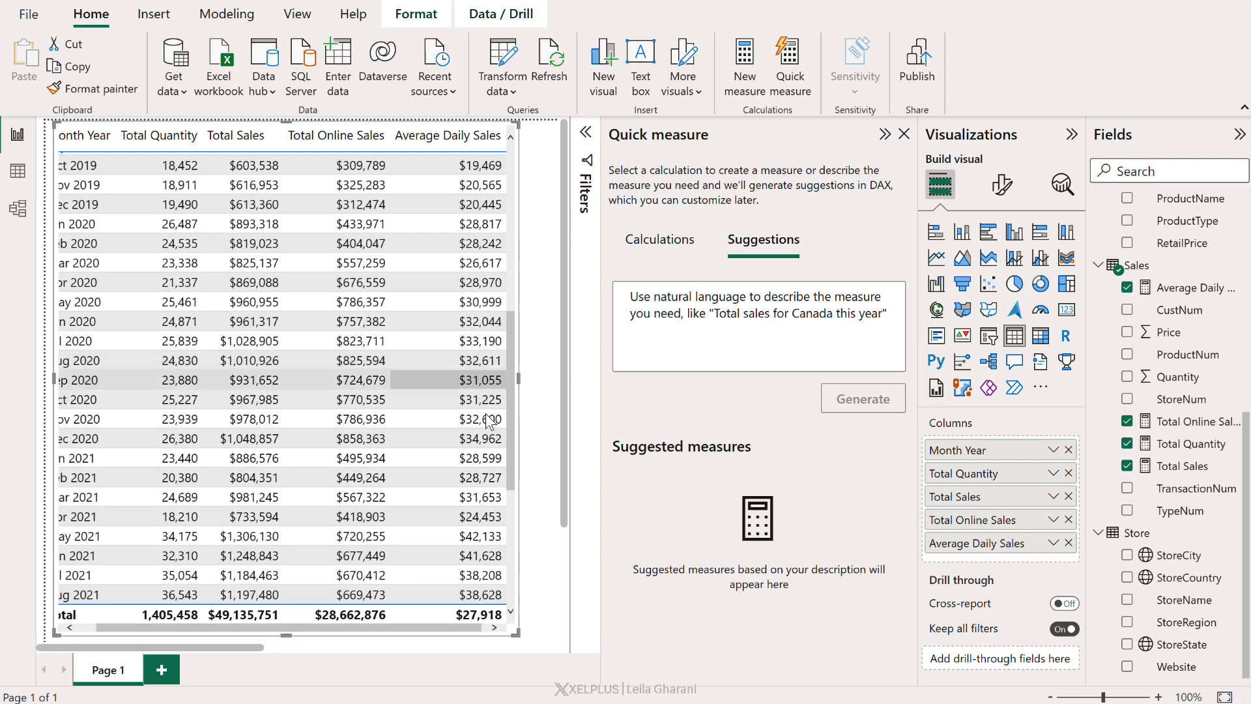